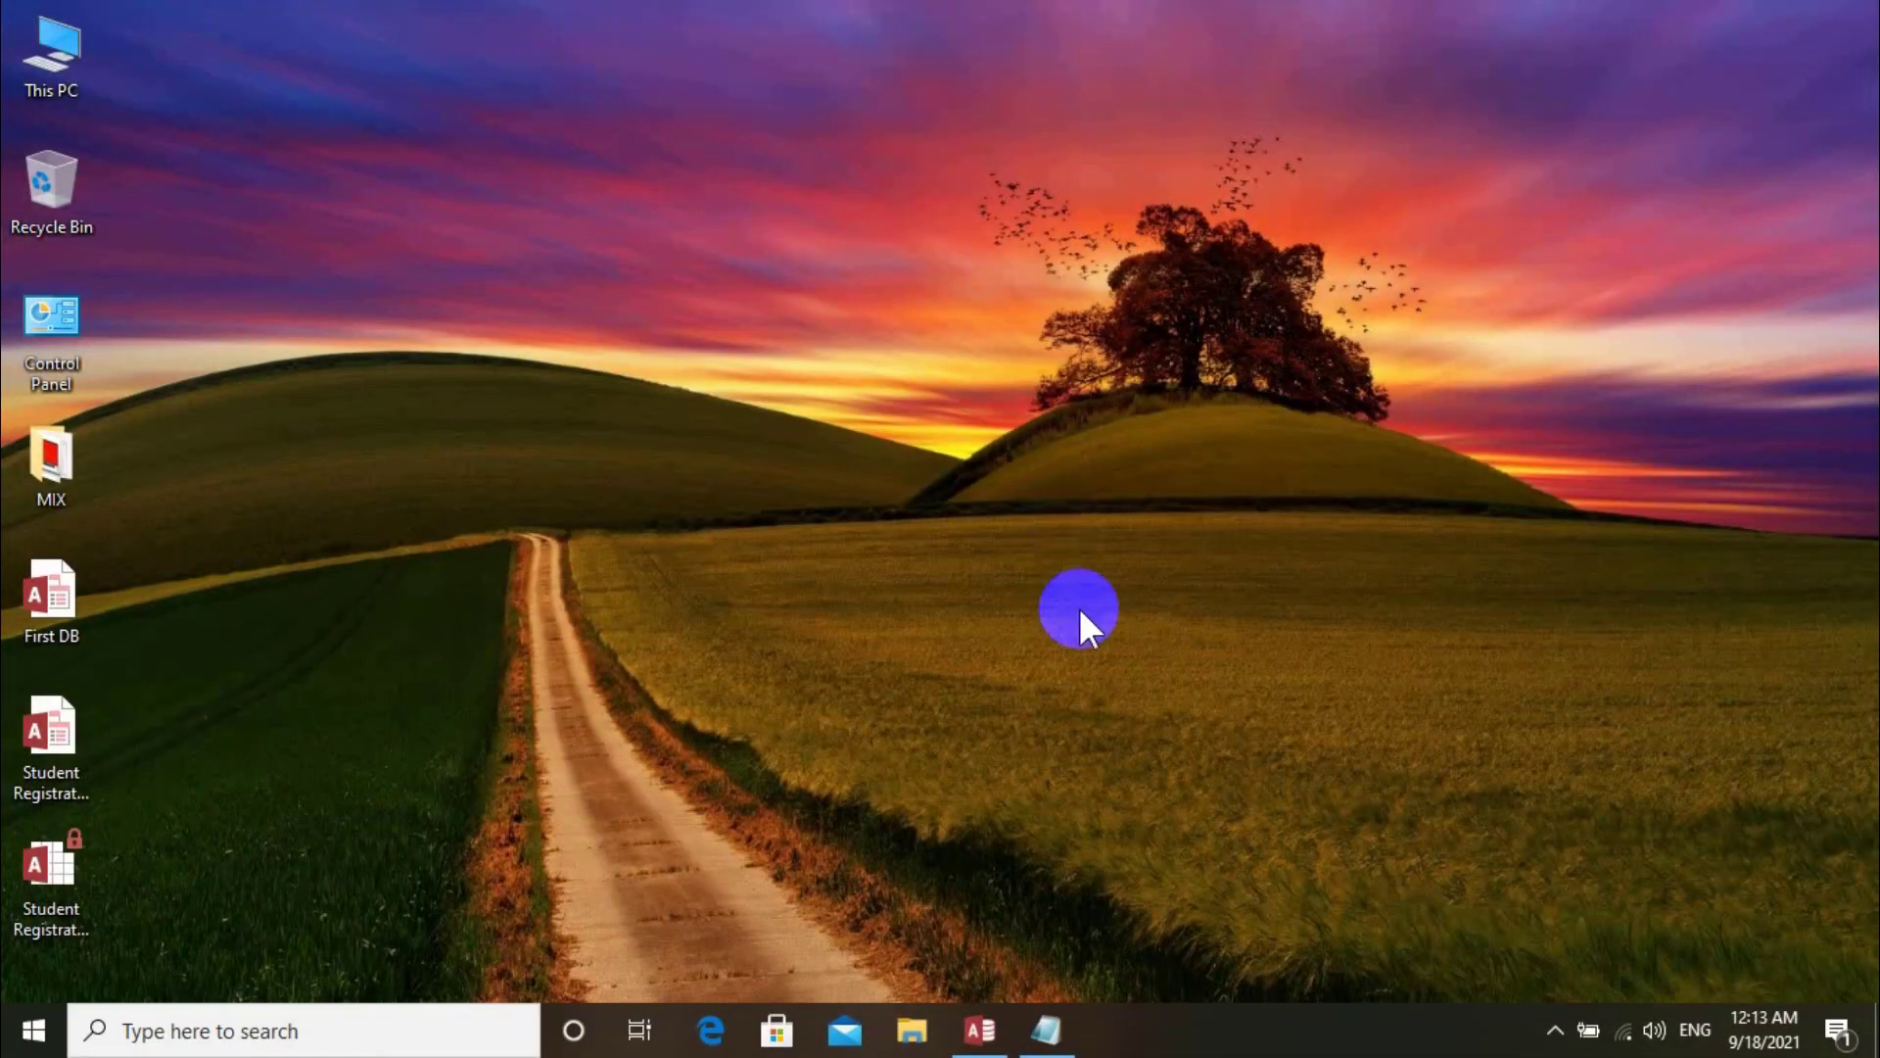
# Highlight the 'How to create' title in the tutorial notes, then hide the notes.
pyautogui.click(1046, 1026)
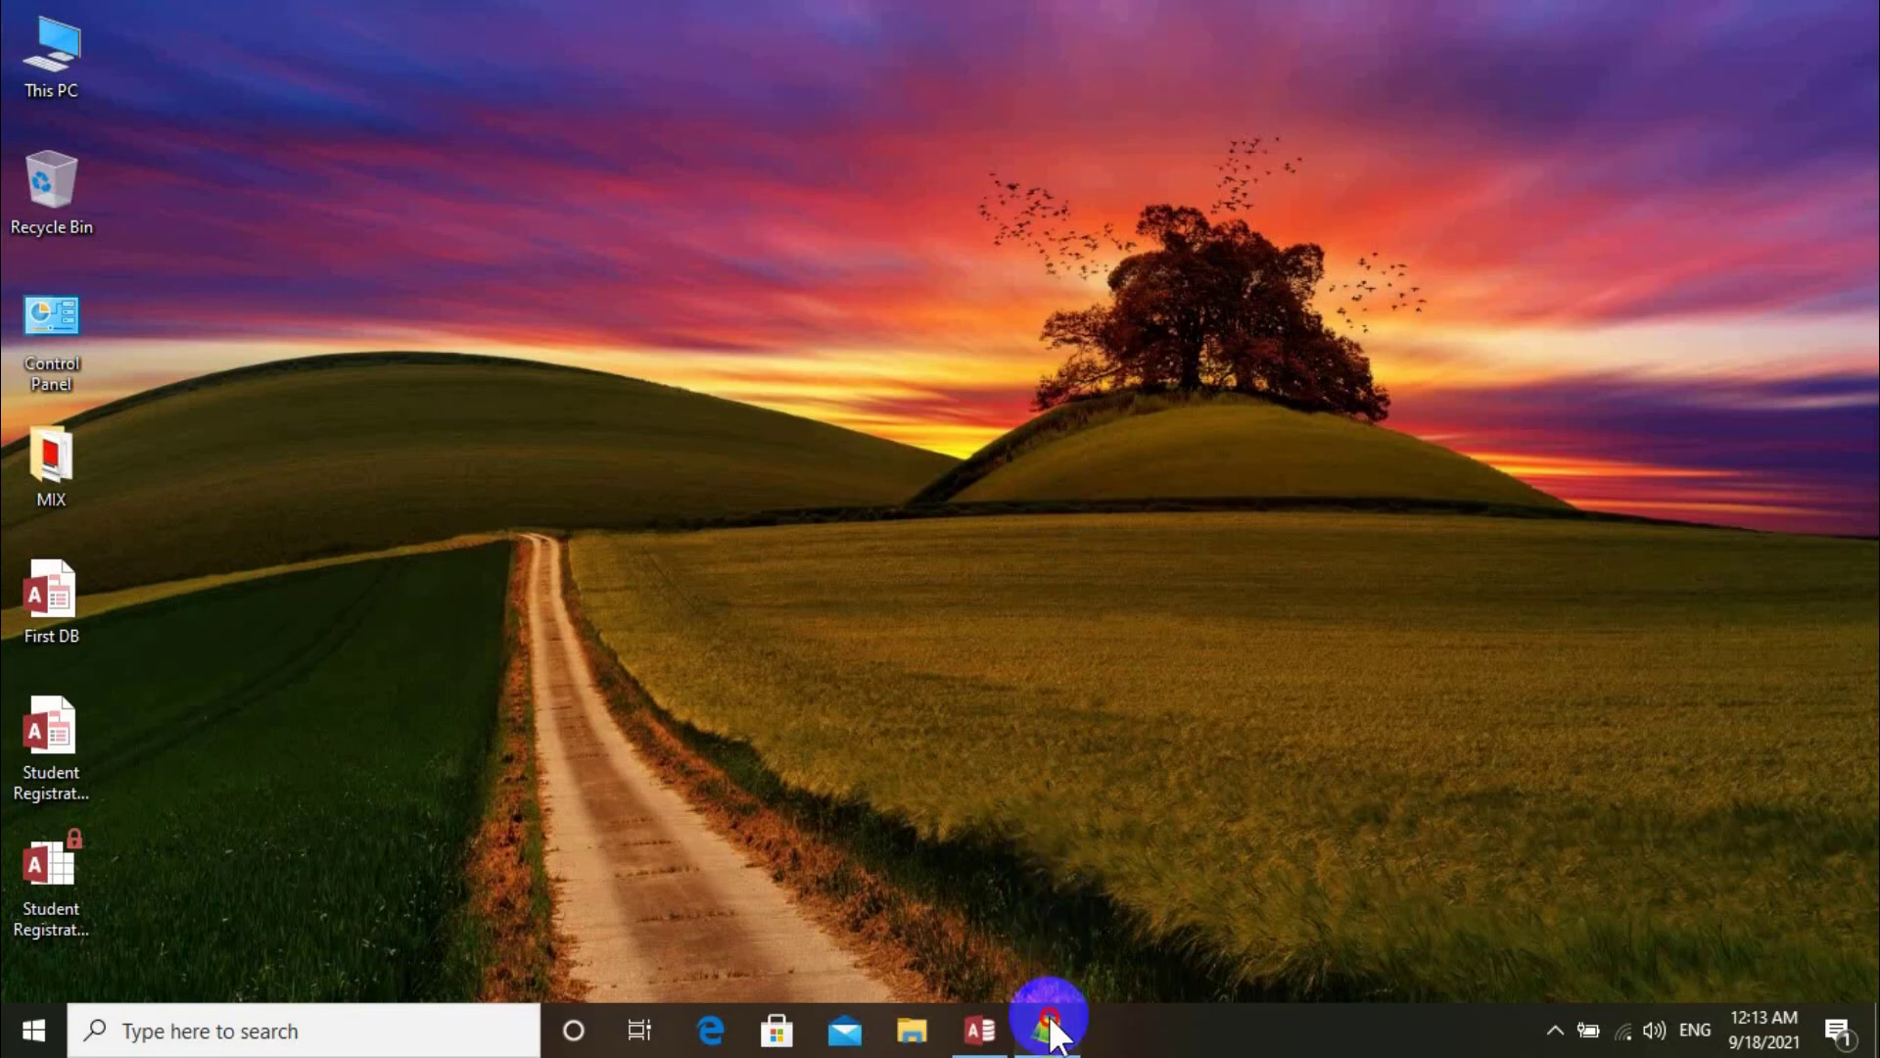
pyautogui.moveTo(585, 366); pyautogui.dragTo(1244, 378)
pyautogui.click(1245, 378)
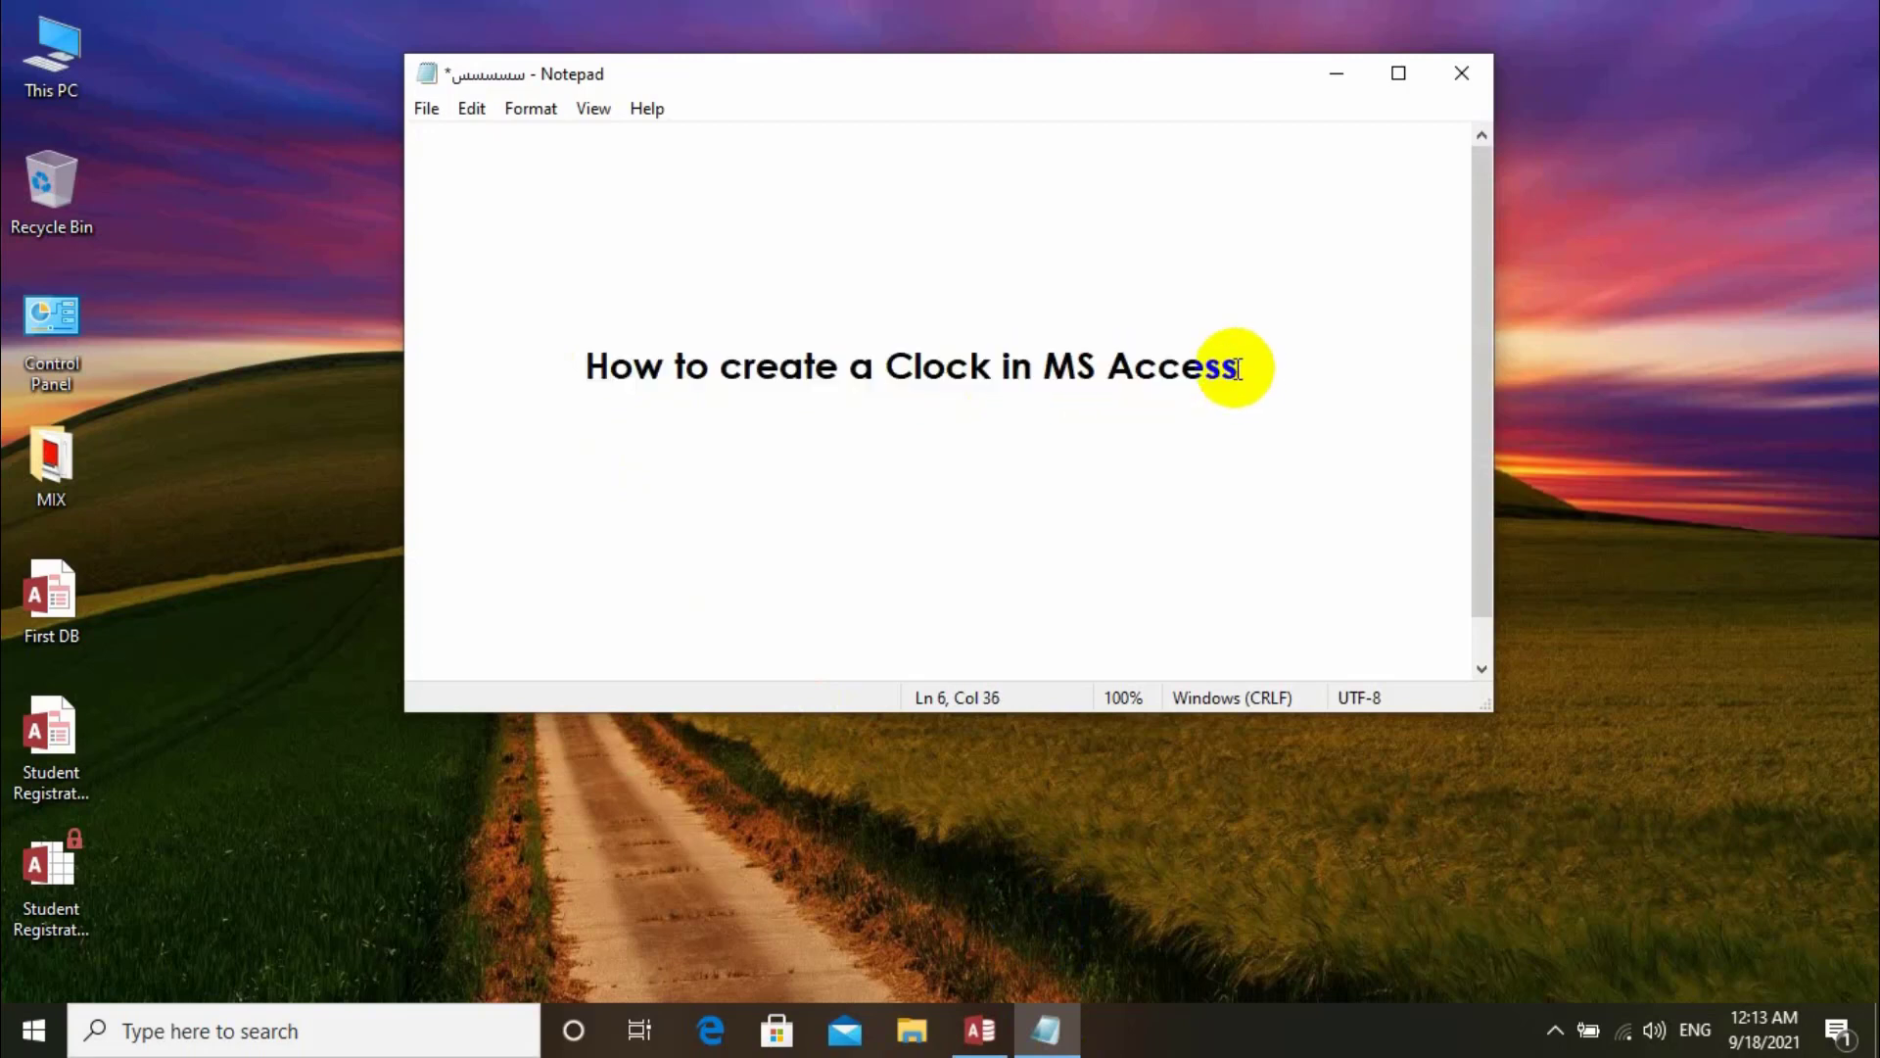
pyautogui.click(1329, 78)
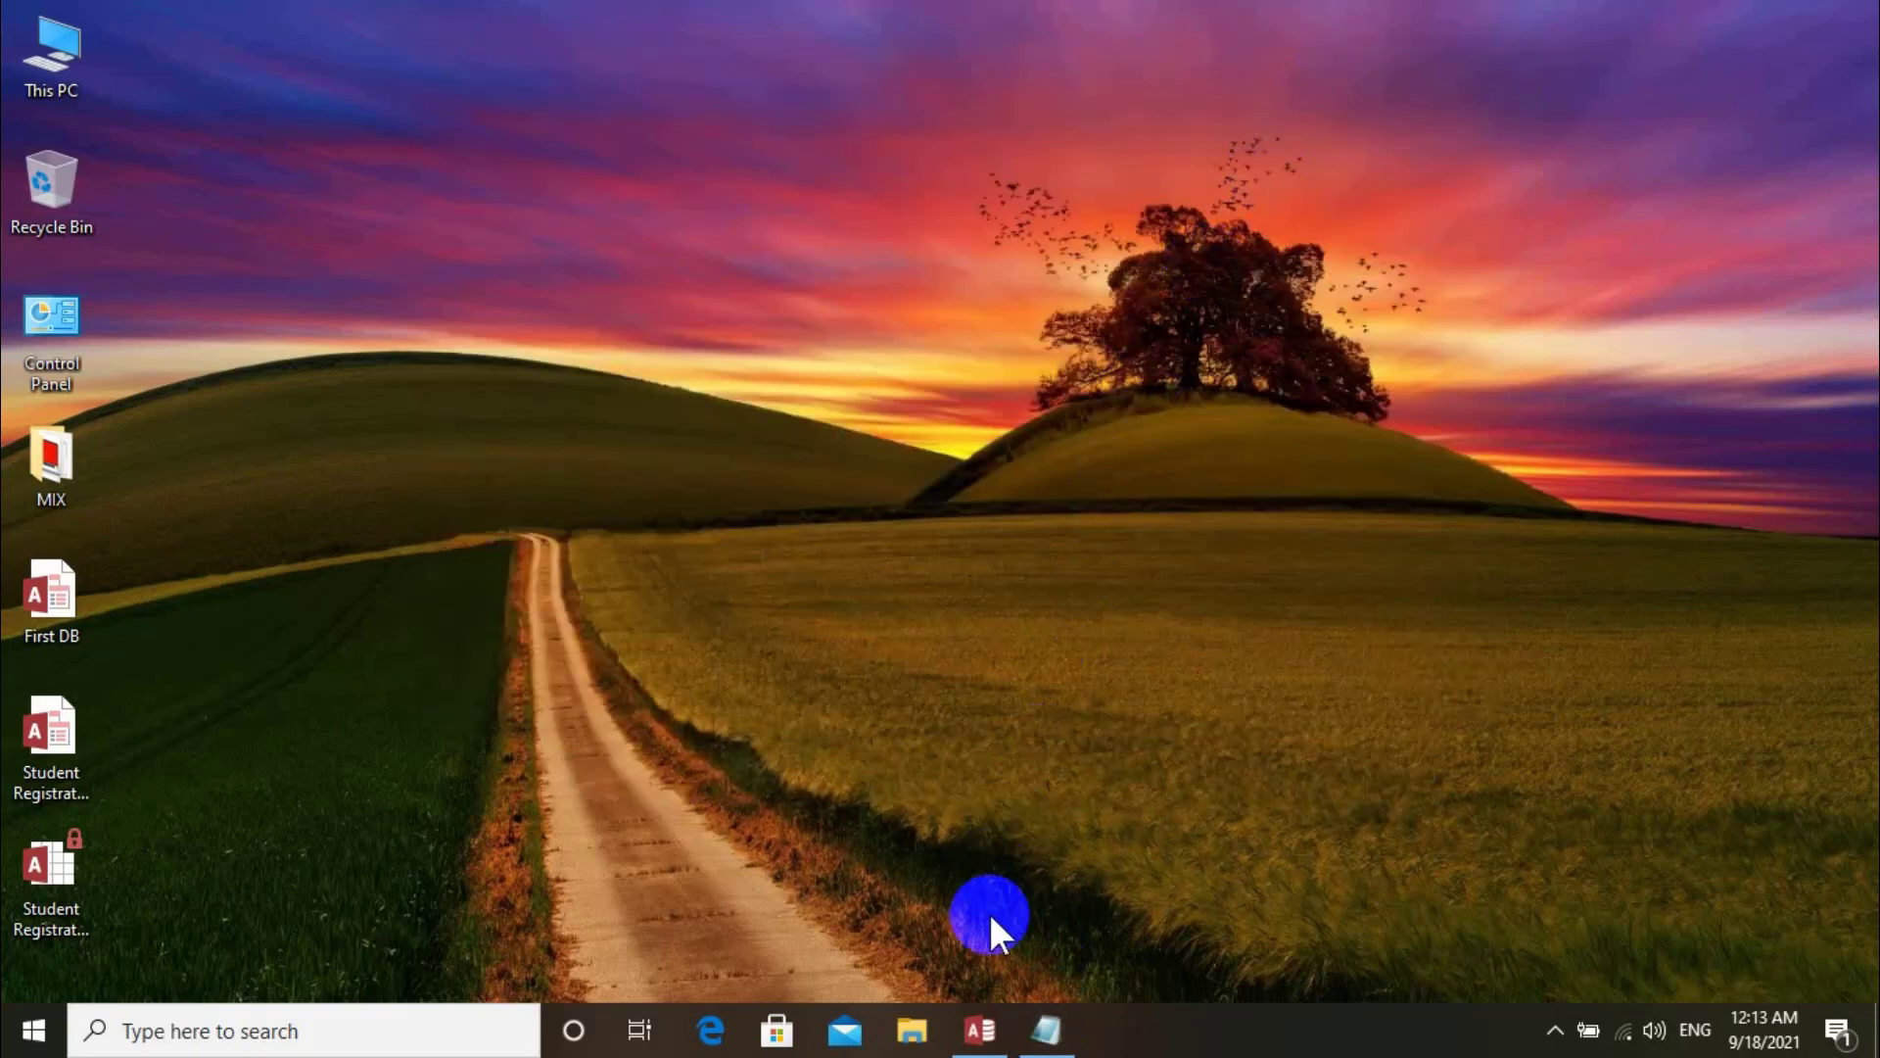
# Open the LoginFRM form from the student registration database and switch it to Design View.
pyautogui.click(980, 1030)
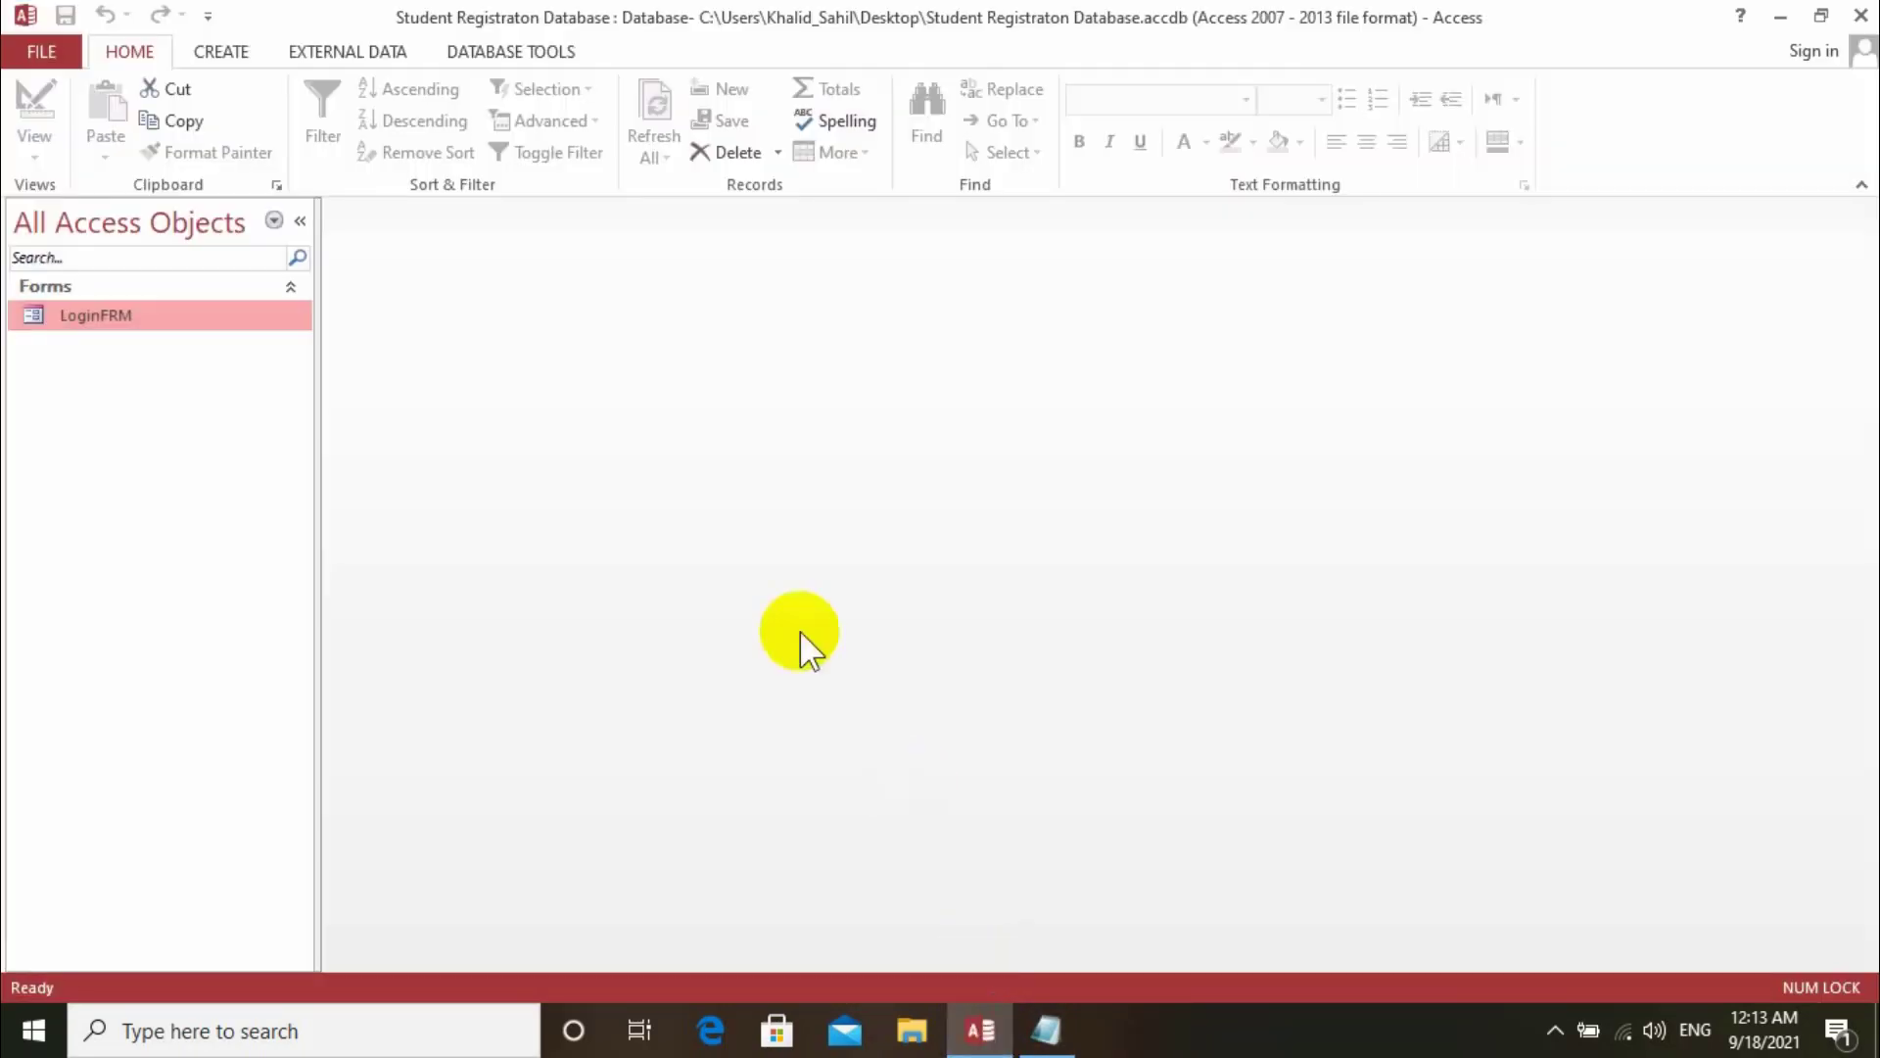
pyautogui.rightClick(125, 312)
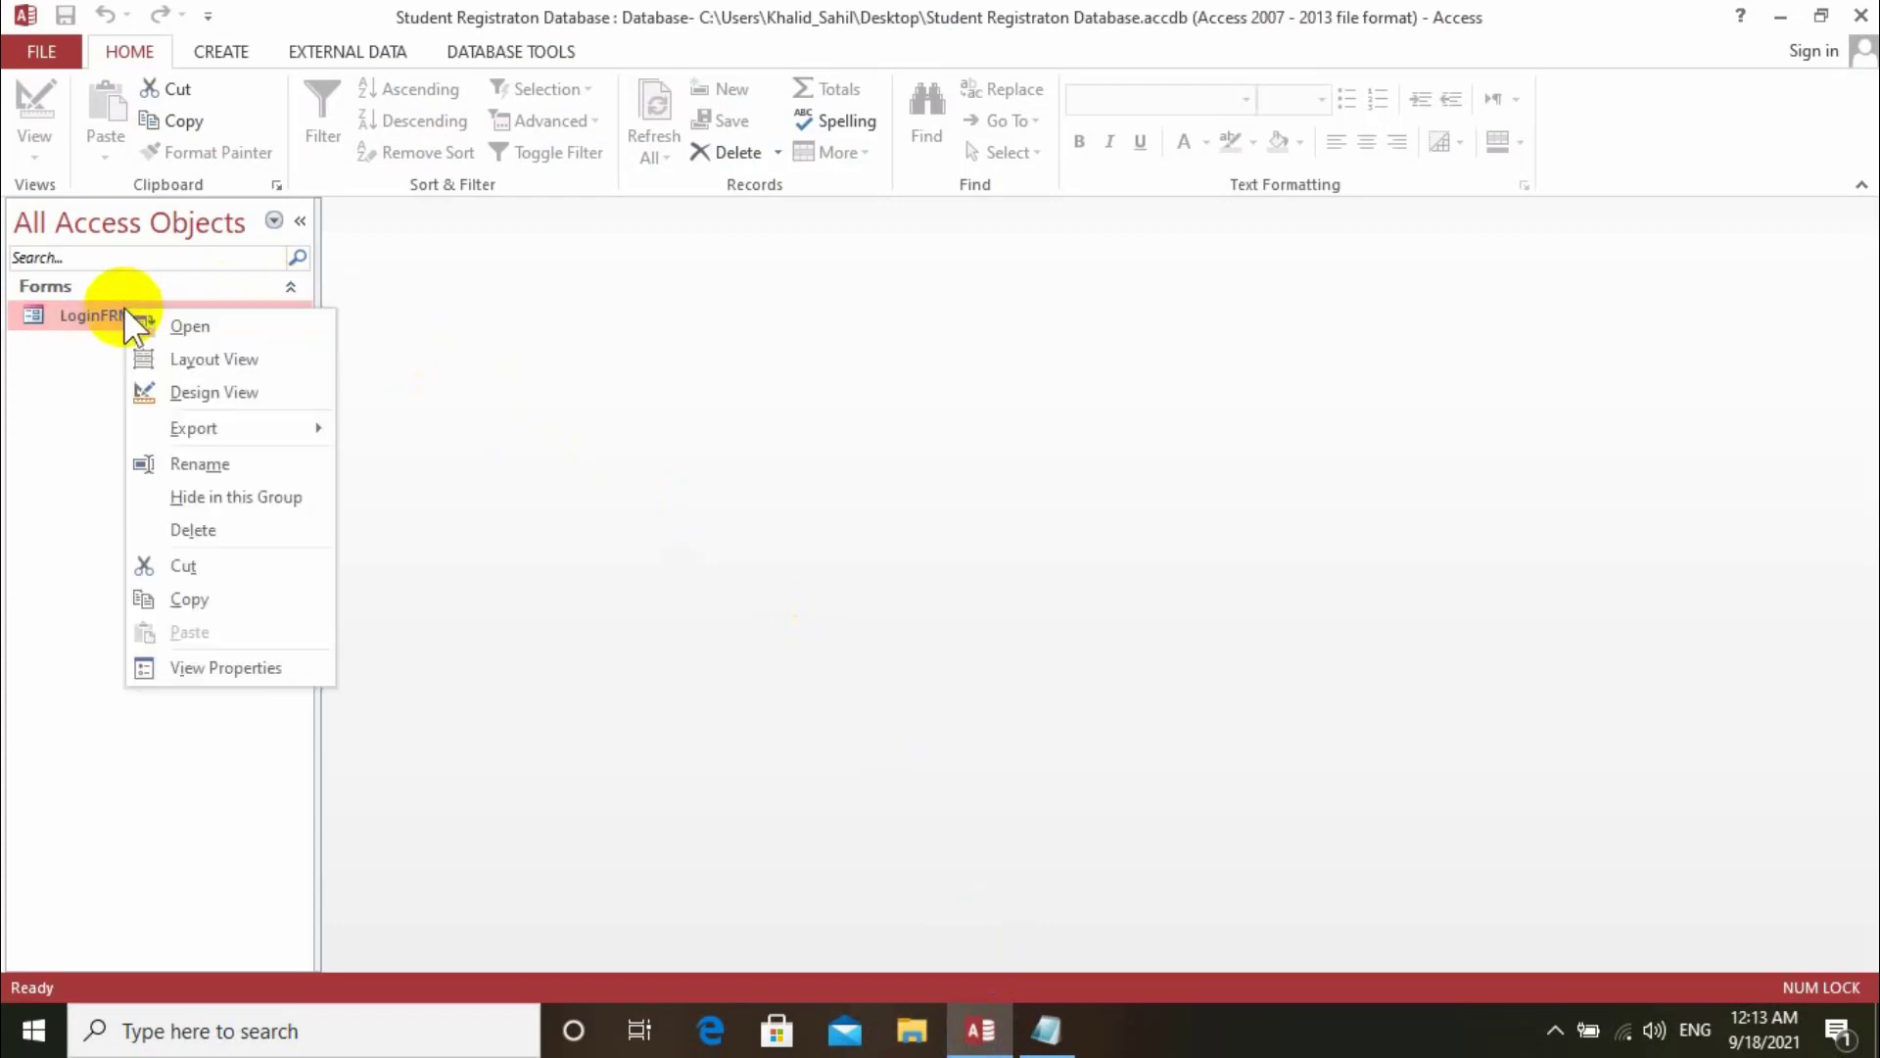
pyautogui.click(191, 316)
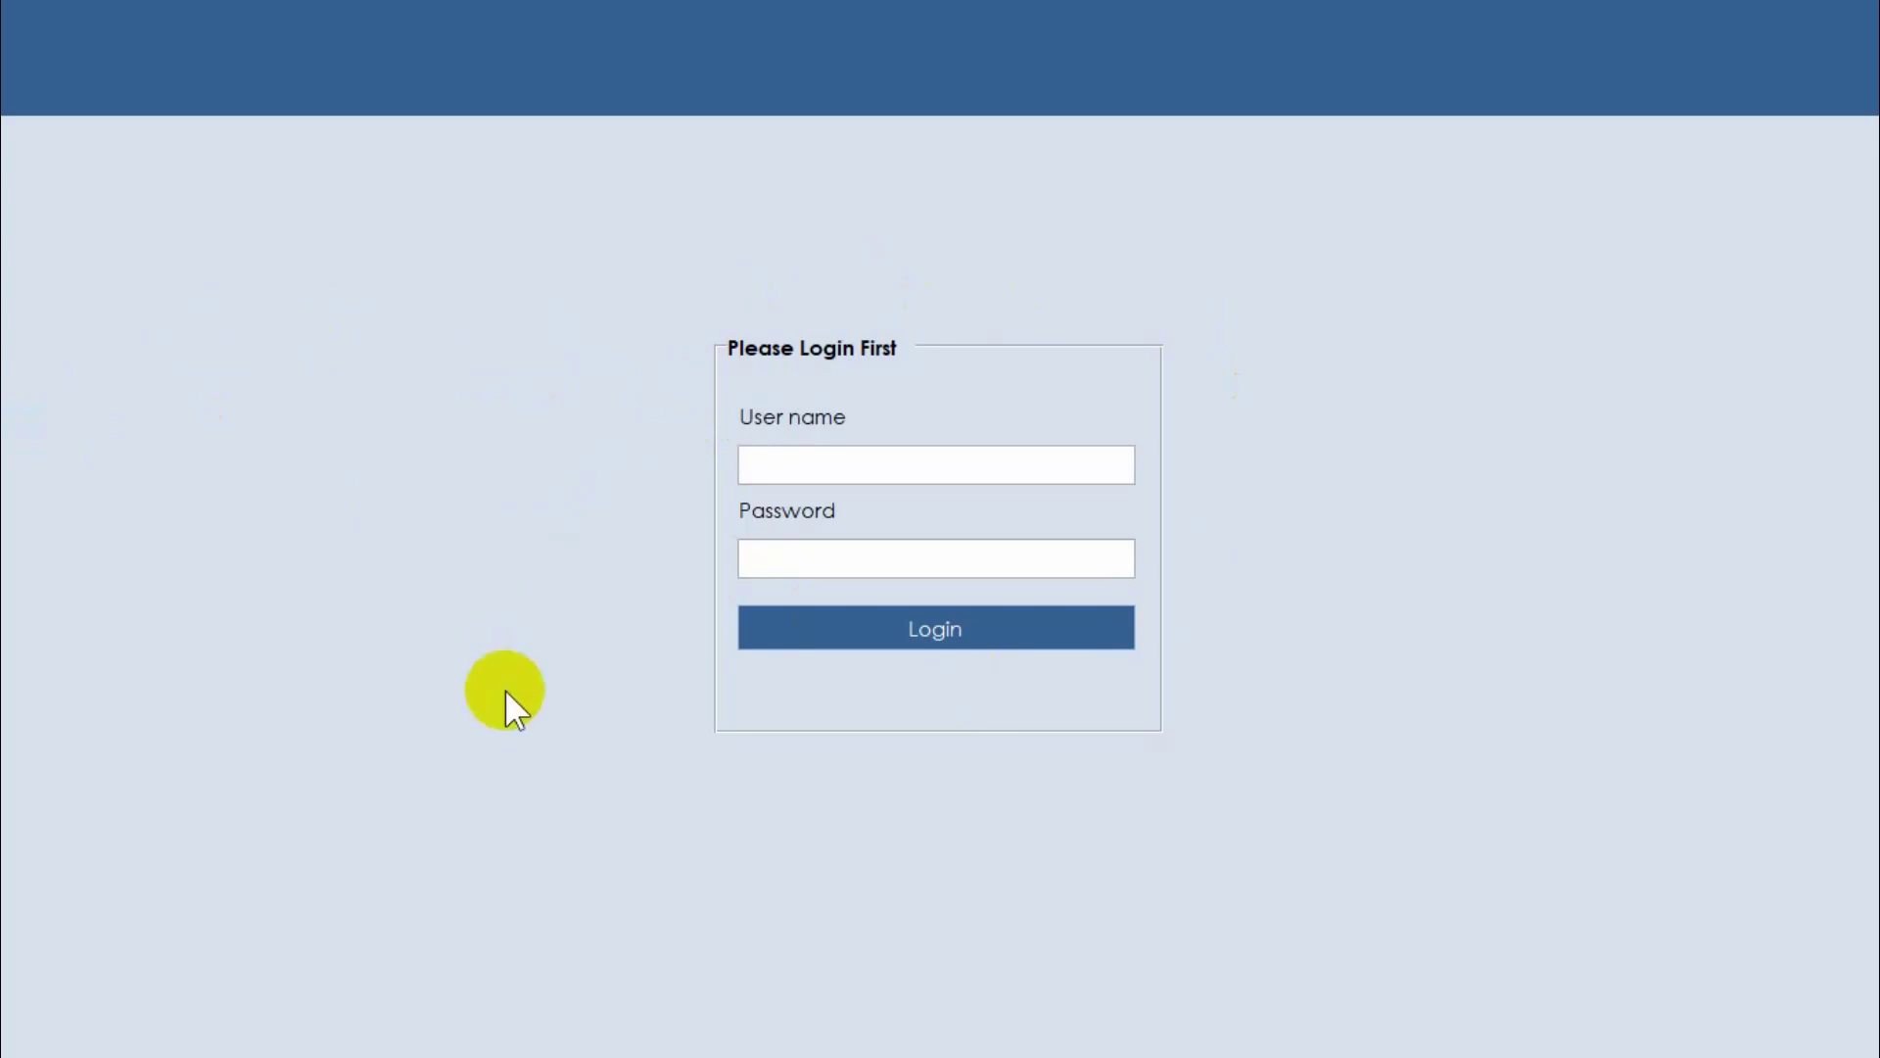
pyautogui.rightClick(487, 199)
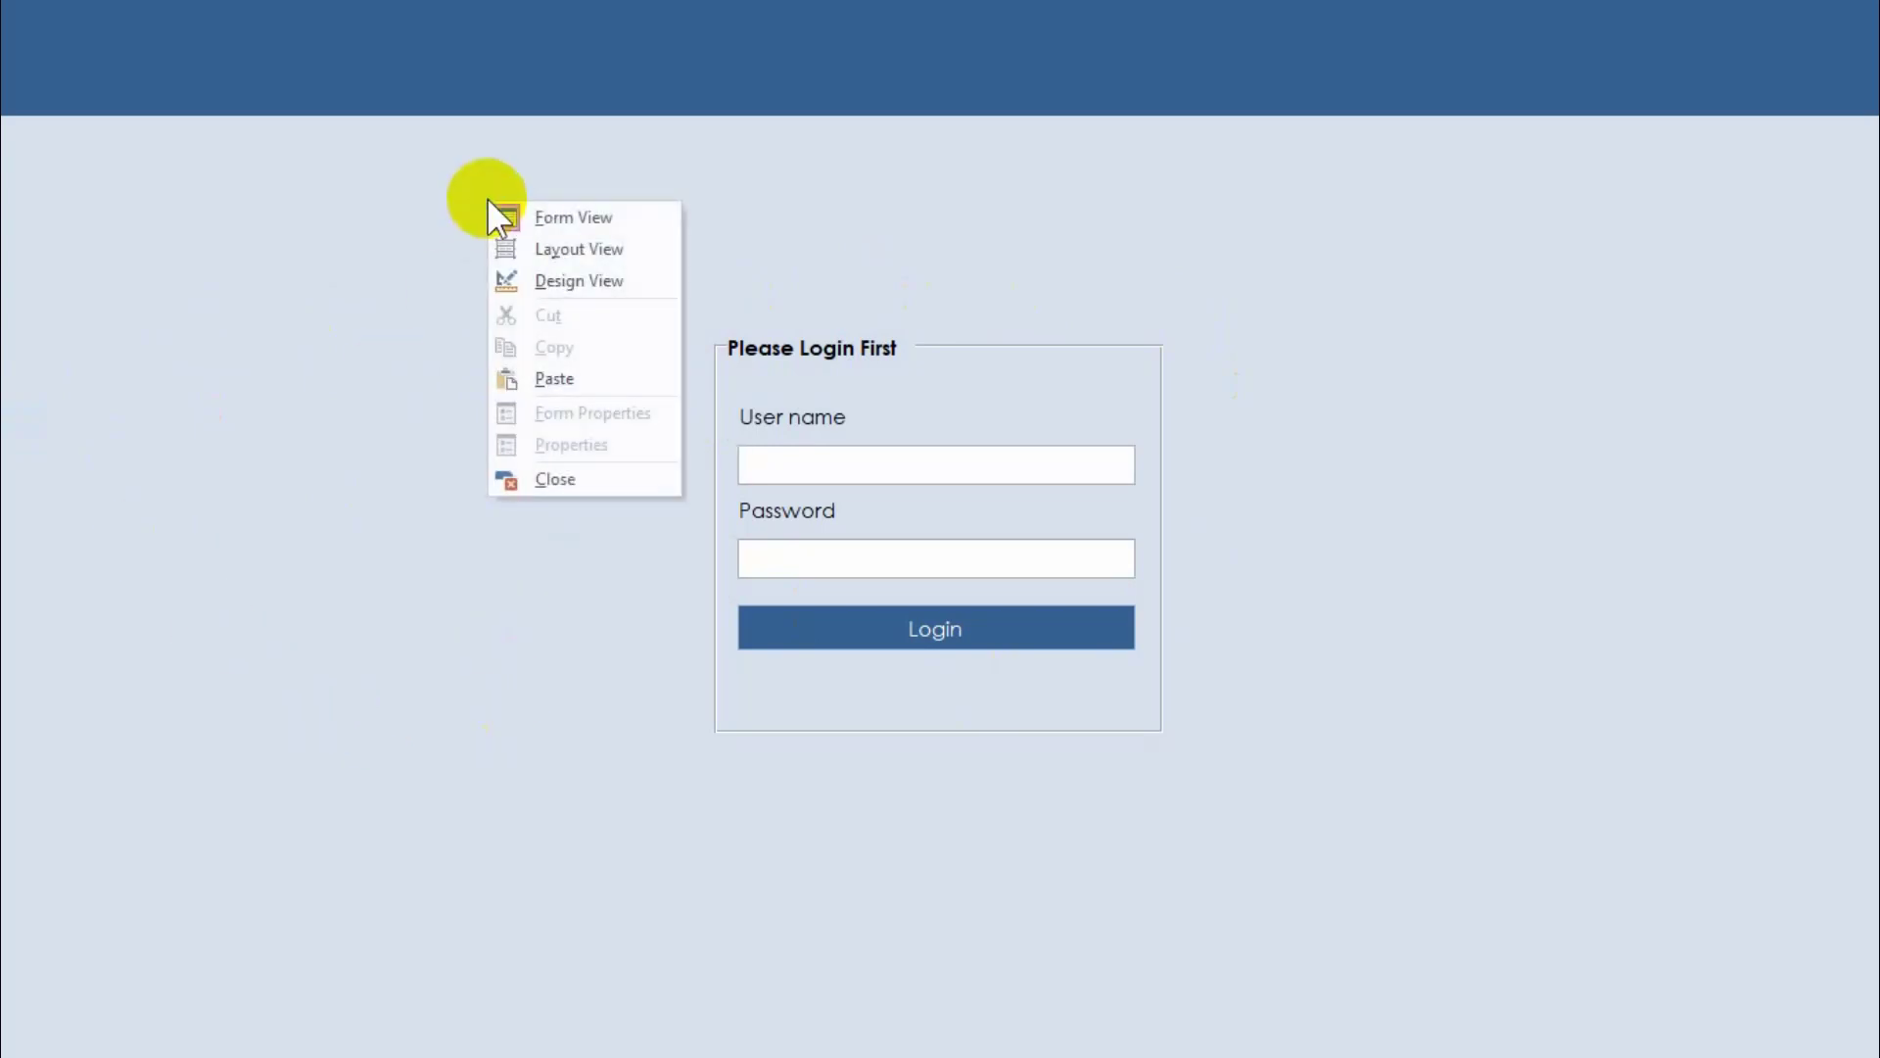
pyautogui.click(559, 282)
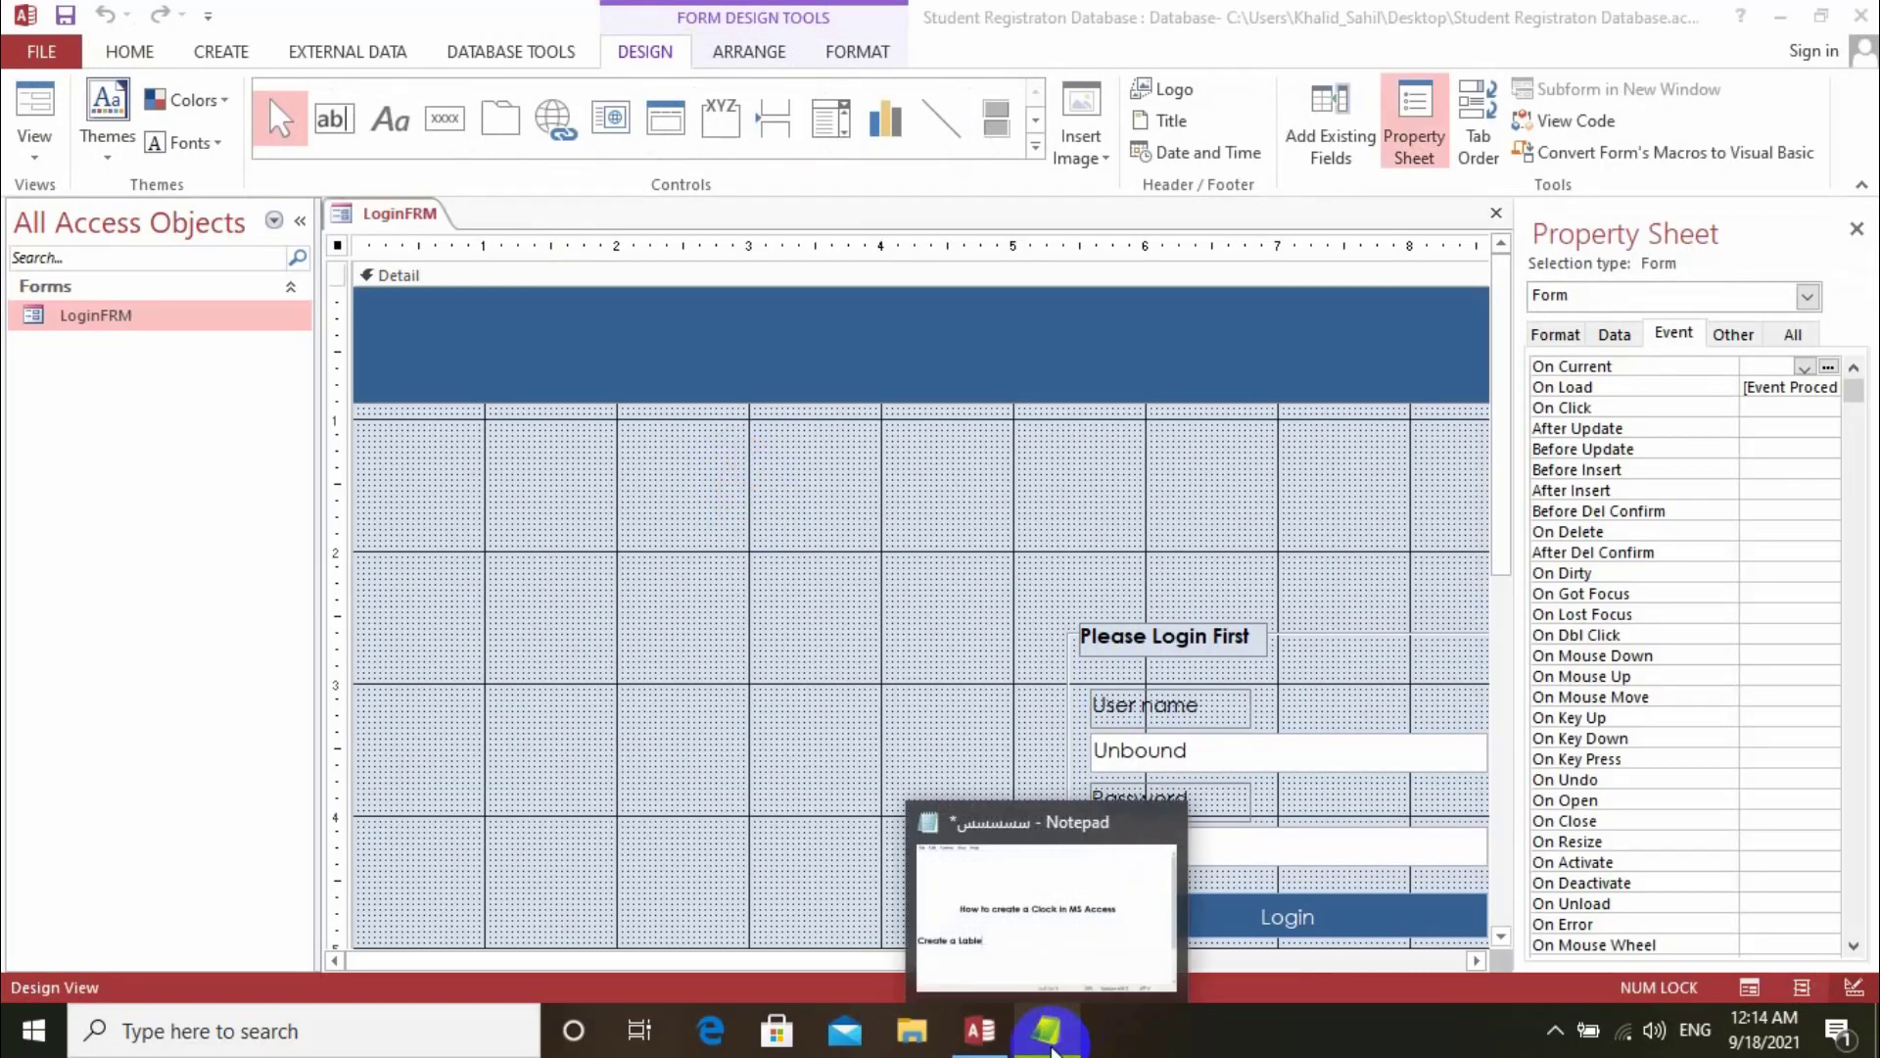
# Highlight the 'Create a Lable' line in the tutorial notes.
pyautogui.click(965, 911)
pyautogui.moveTo(412, 503); pyautogui.dragTo(722, 504)
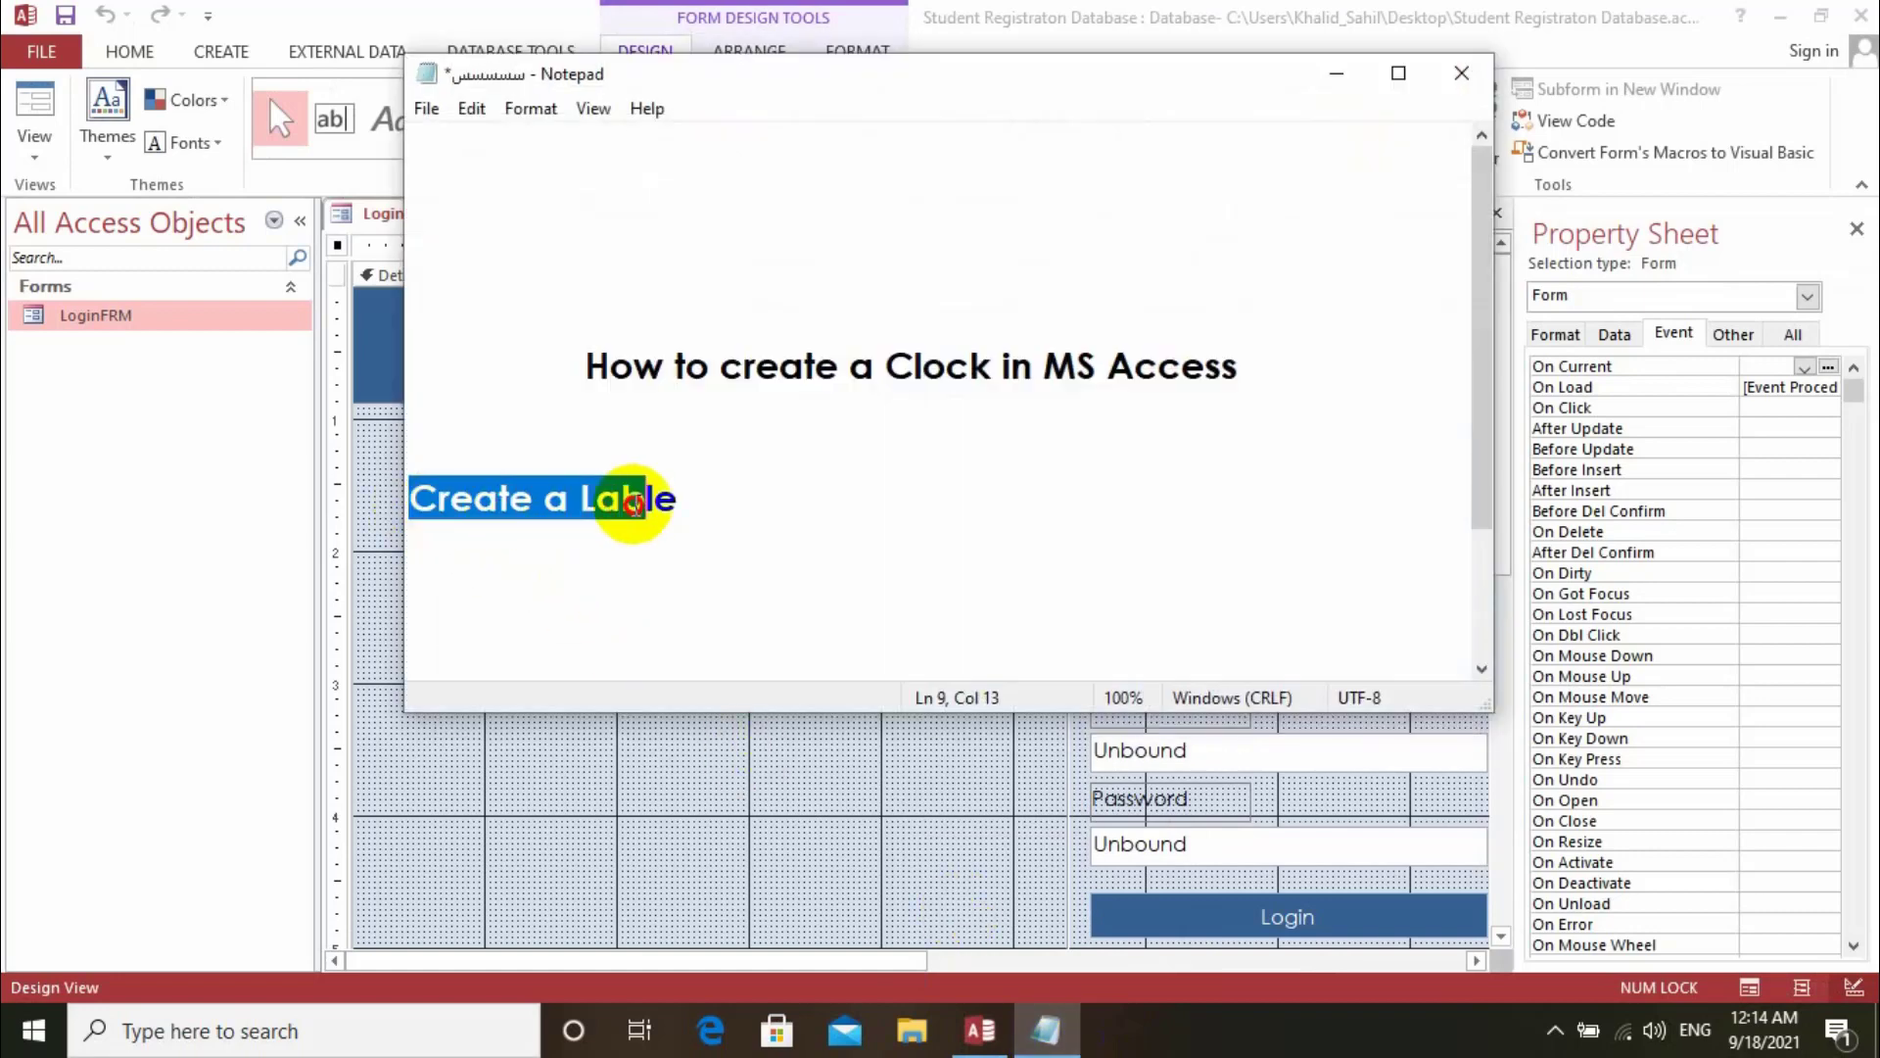
pyautogui.click(726, 505)
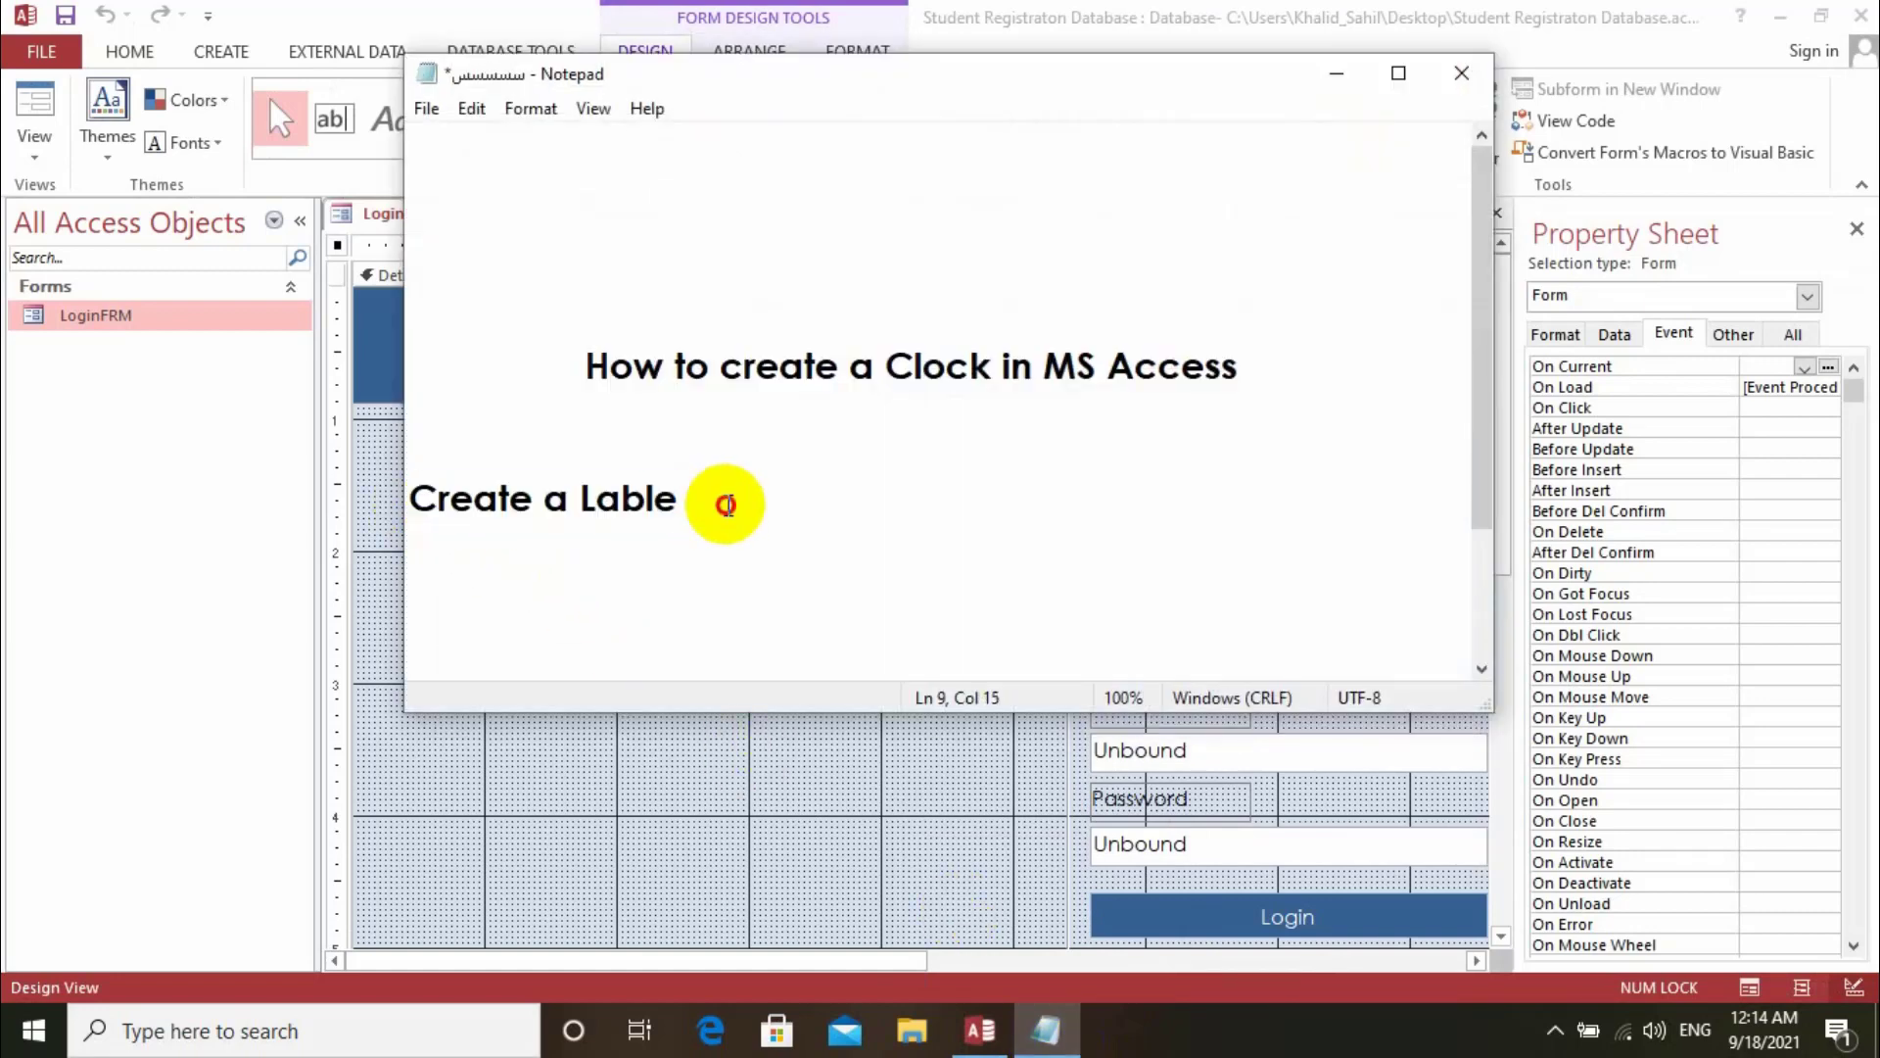
pyautogui.click(773, 734)
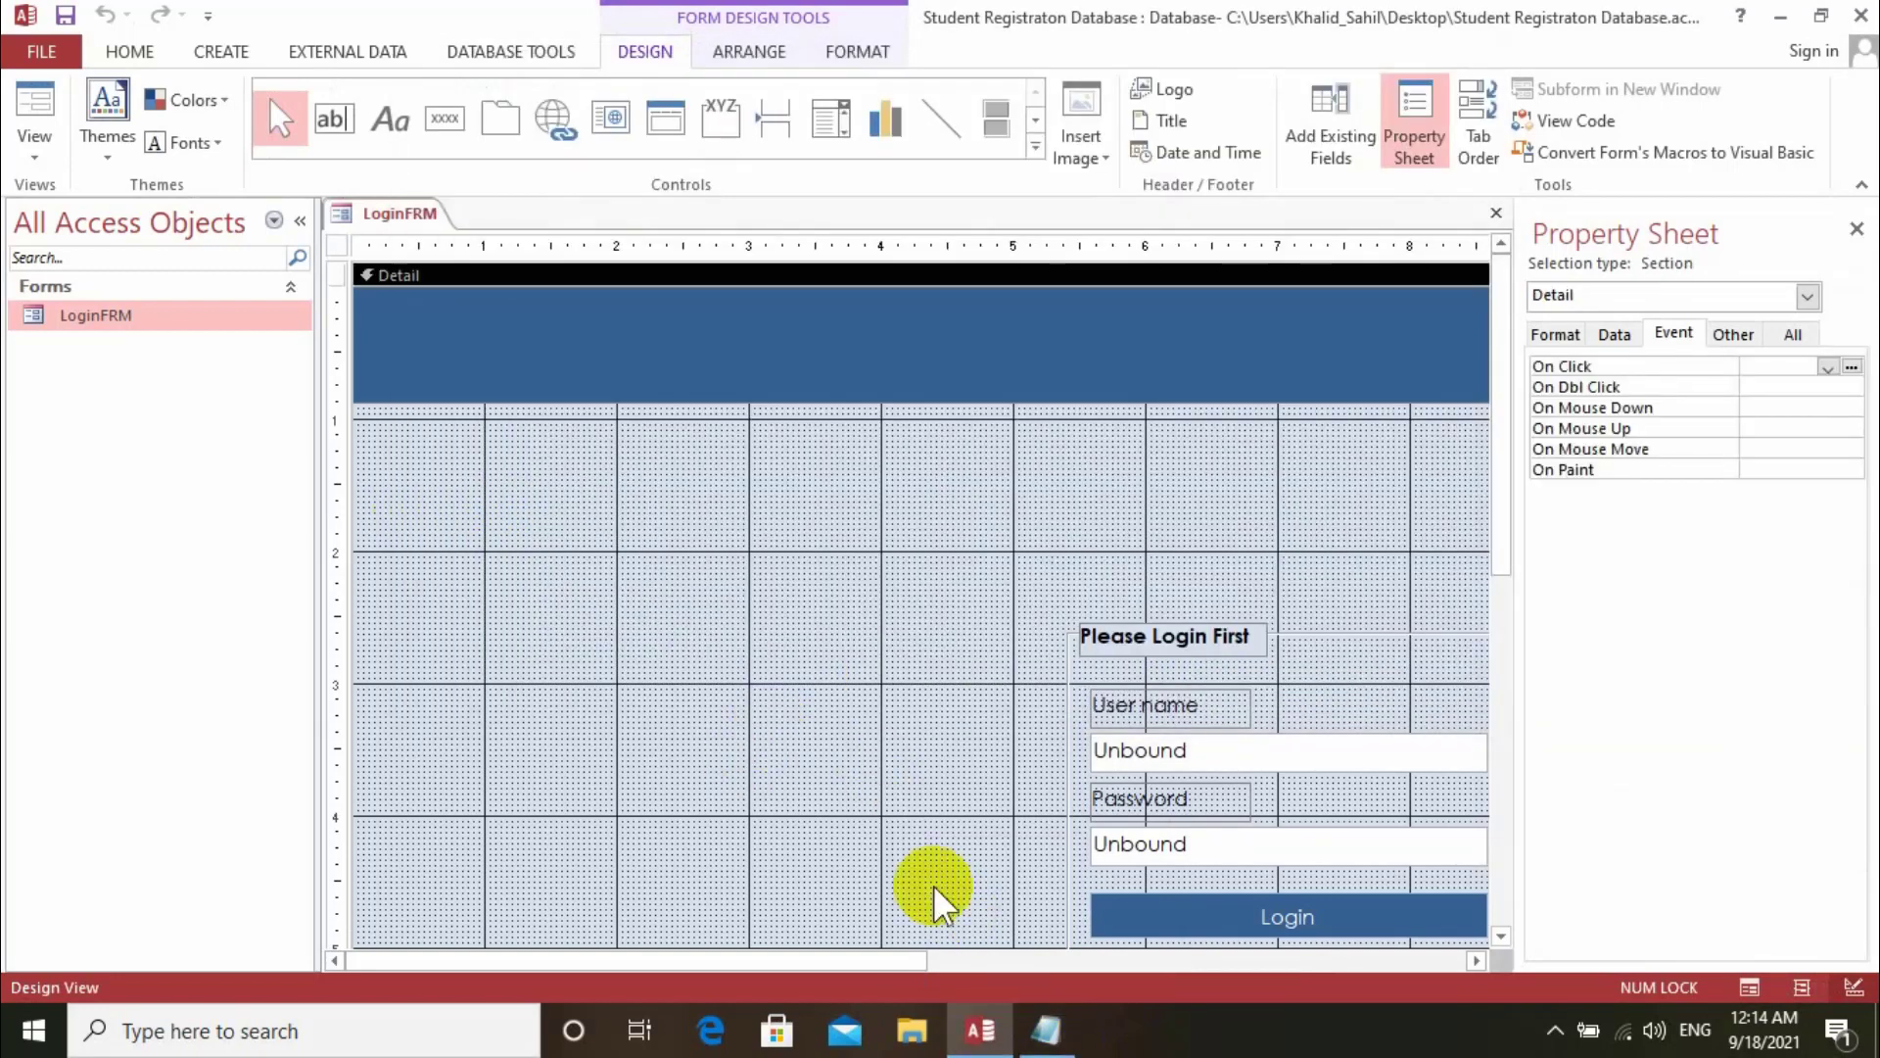
# Draw a large label box on the left side of the form's Detail section.
pyautogui.click(1035, 147)
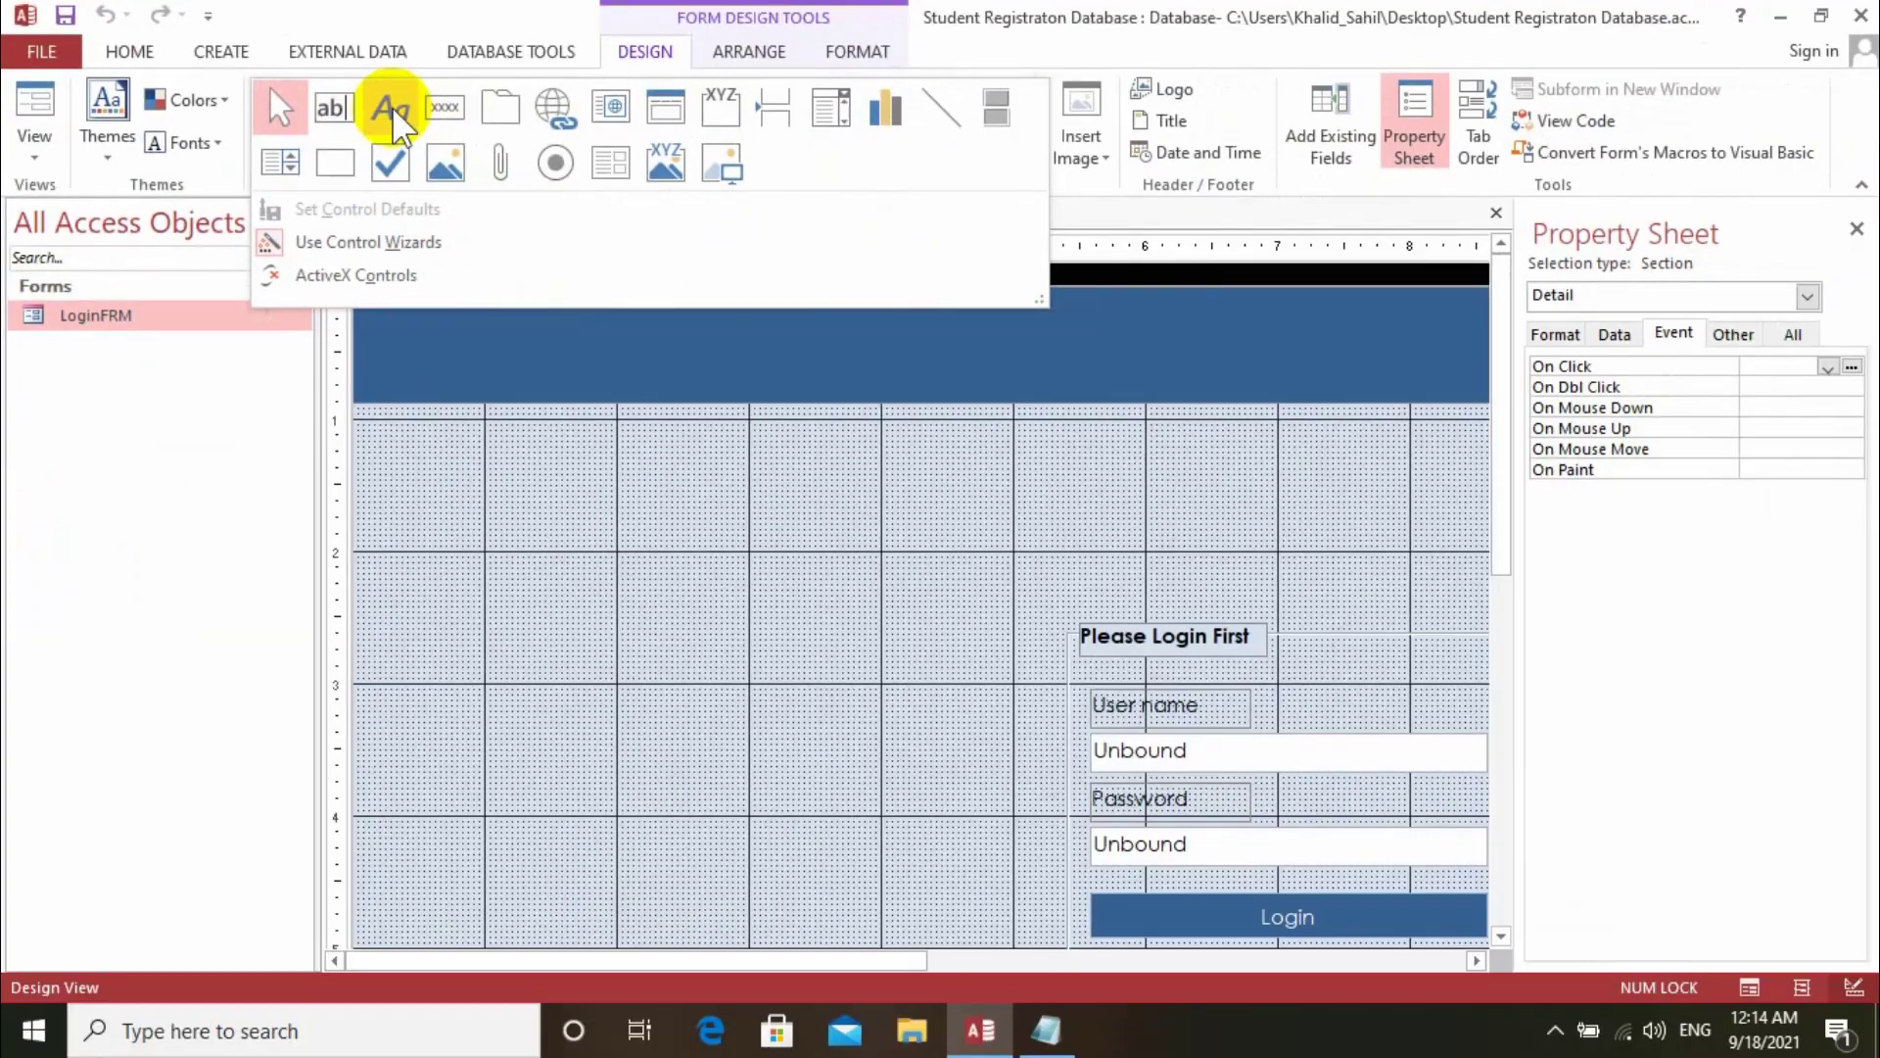
pyautogui.click(390, 117)
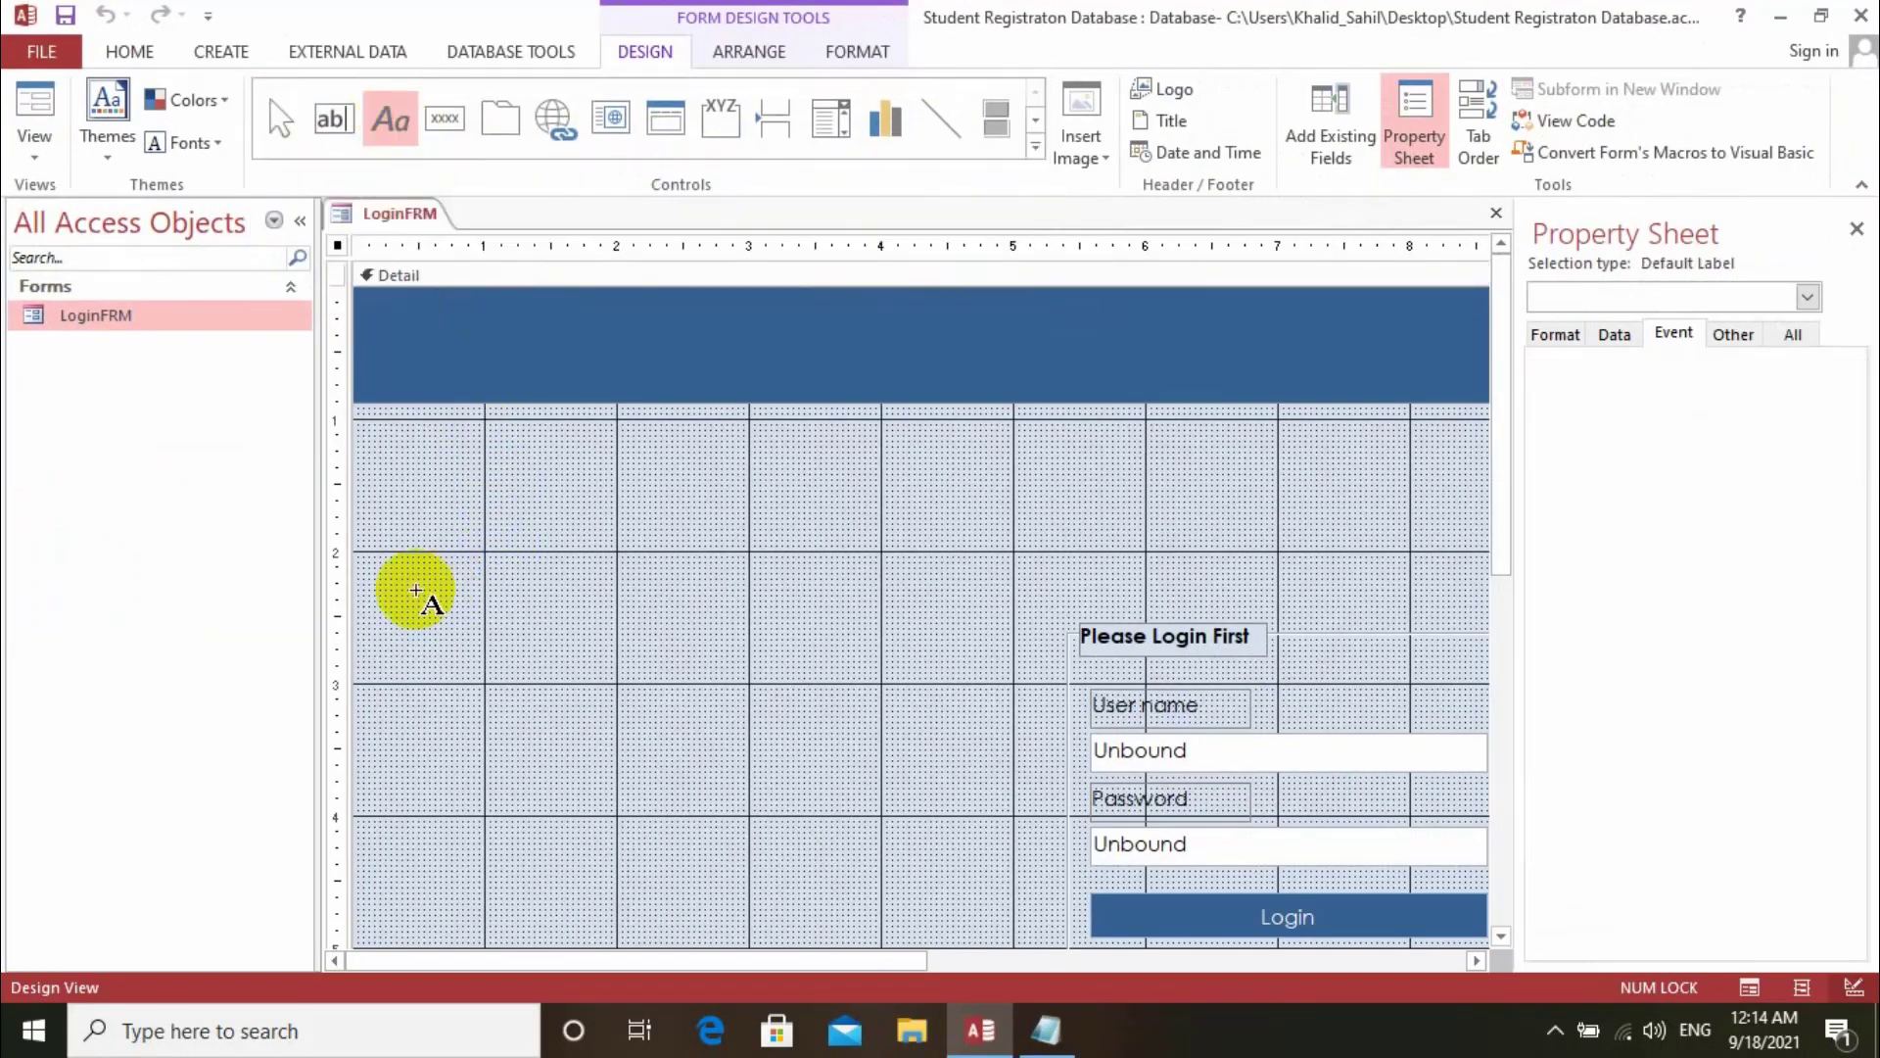
pyautogui.moveTo(414, 589); pyautogui.dragTo(927, 772)
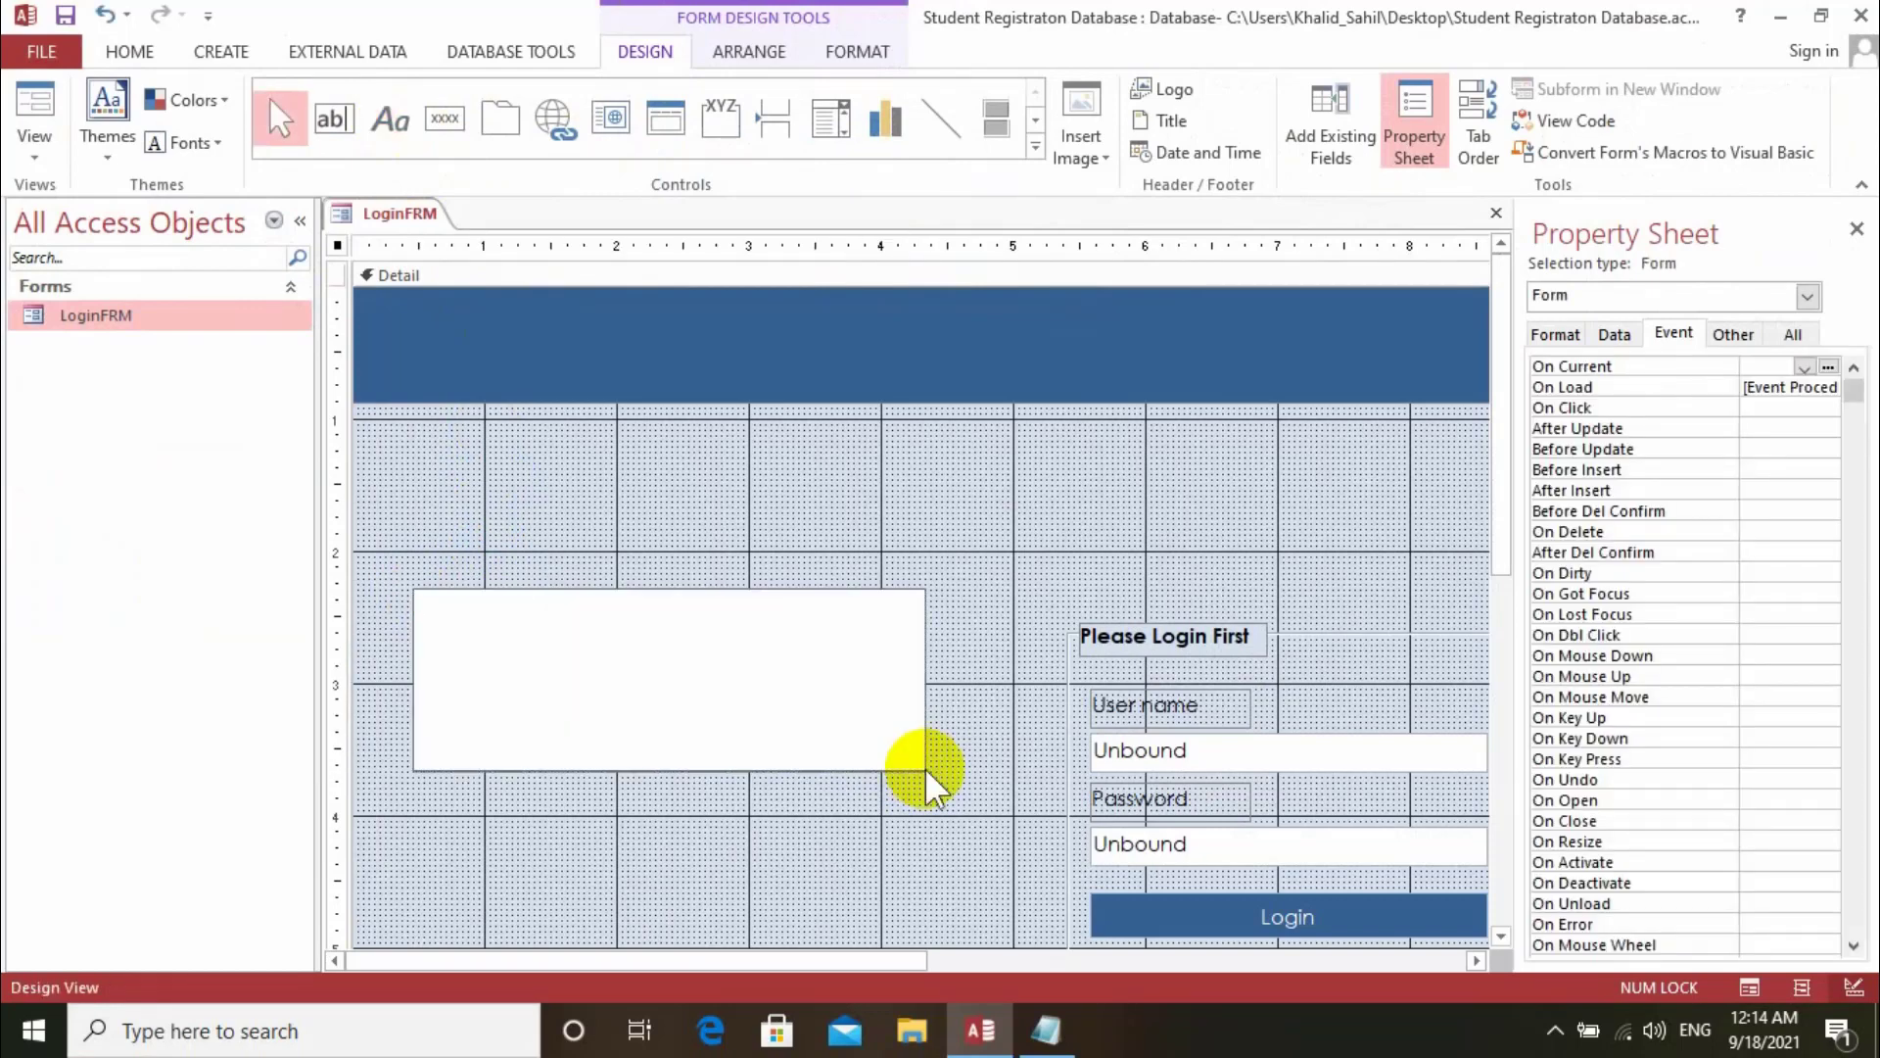
pyautogui.click(777, 520)
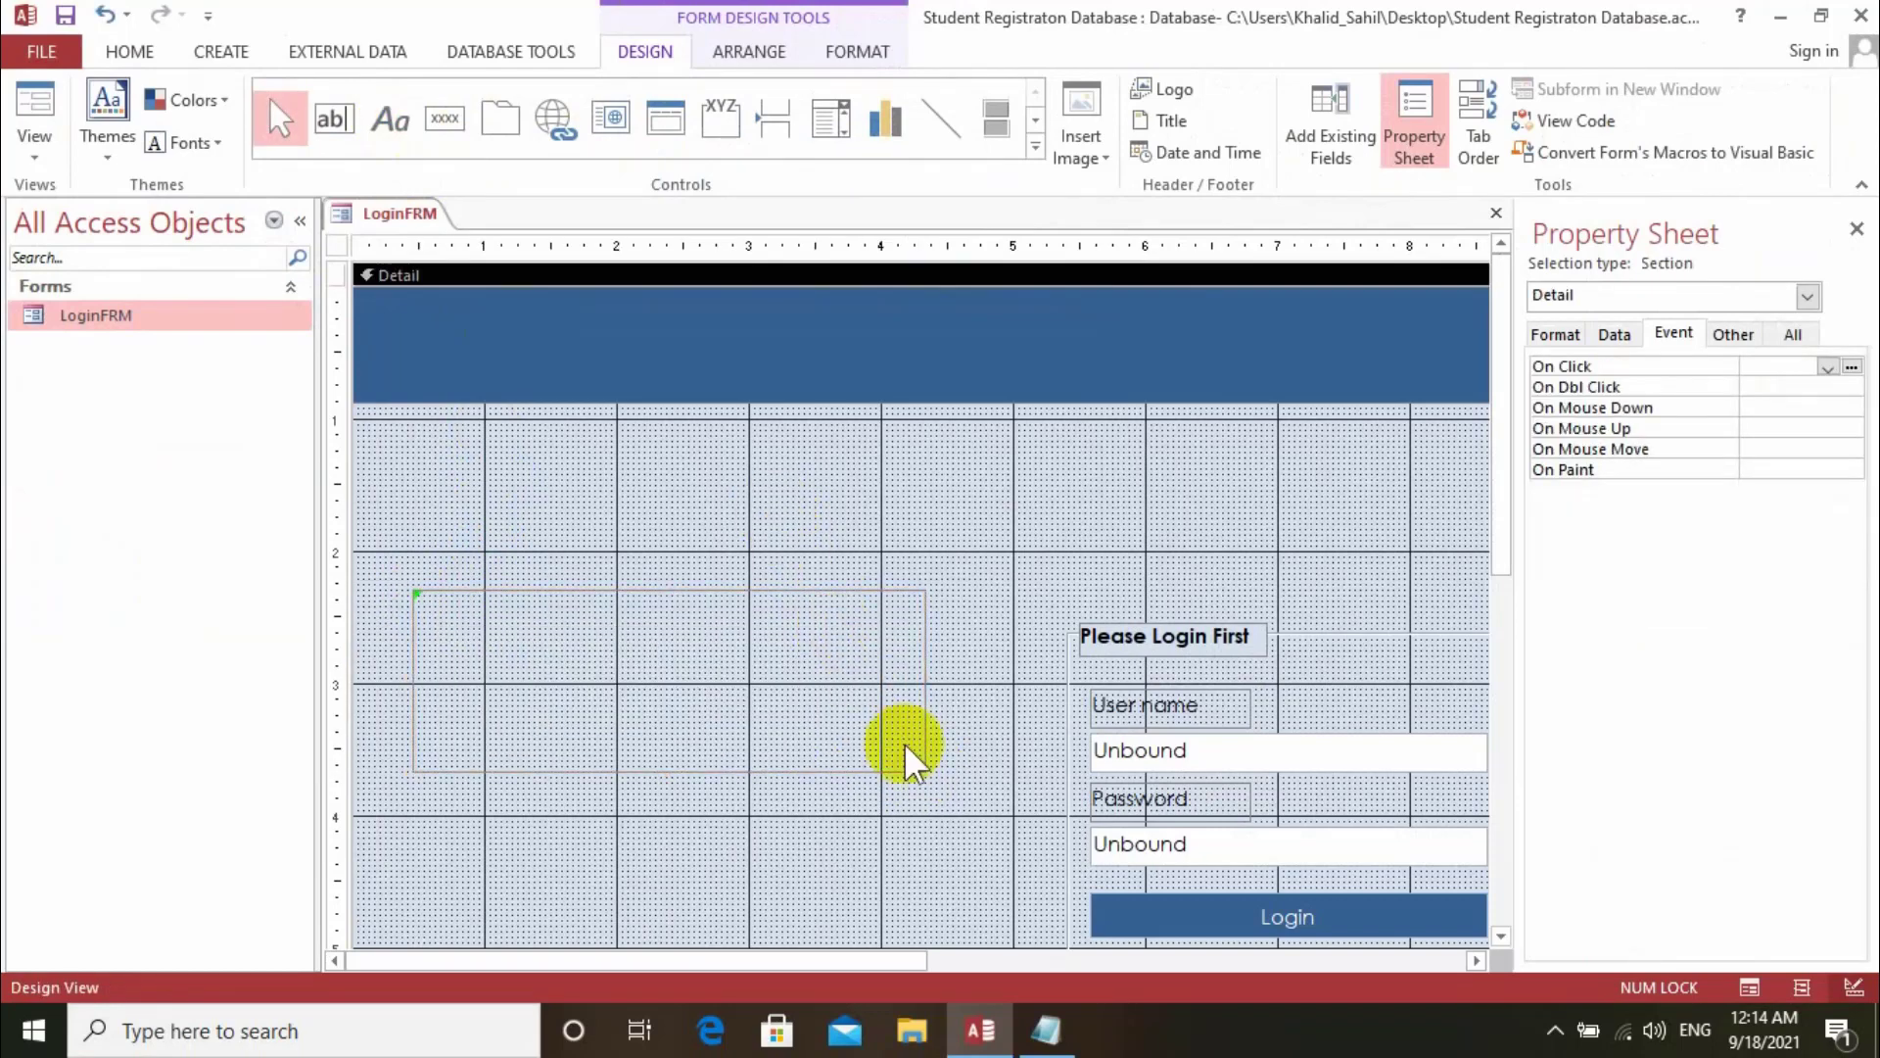
# Add 'the space button' to the tutorial notes and select the new Label16 box.
pyautogui.click(1046, 1028)
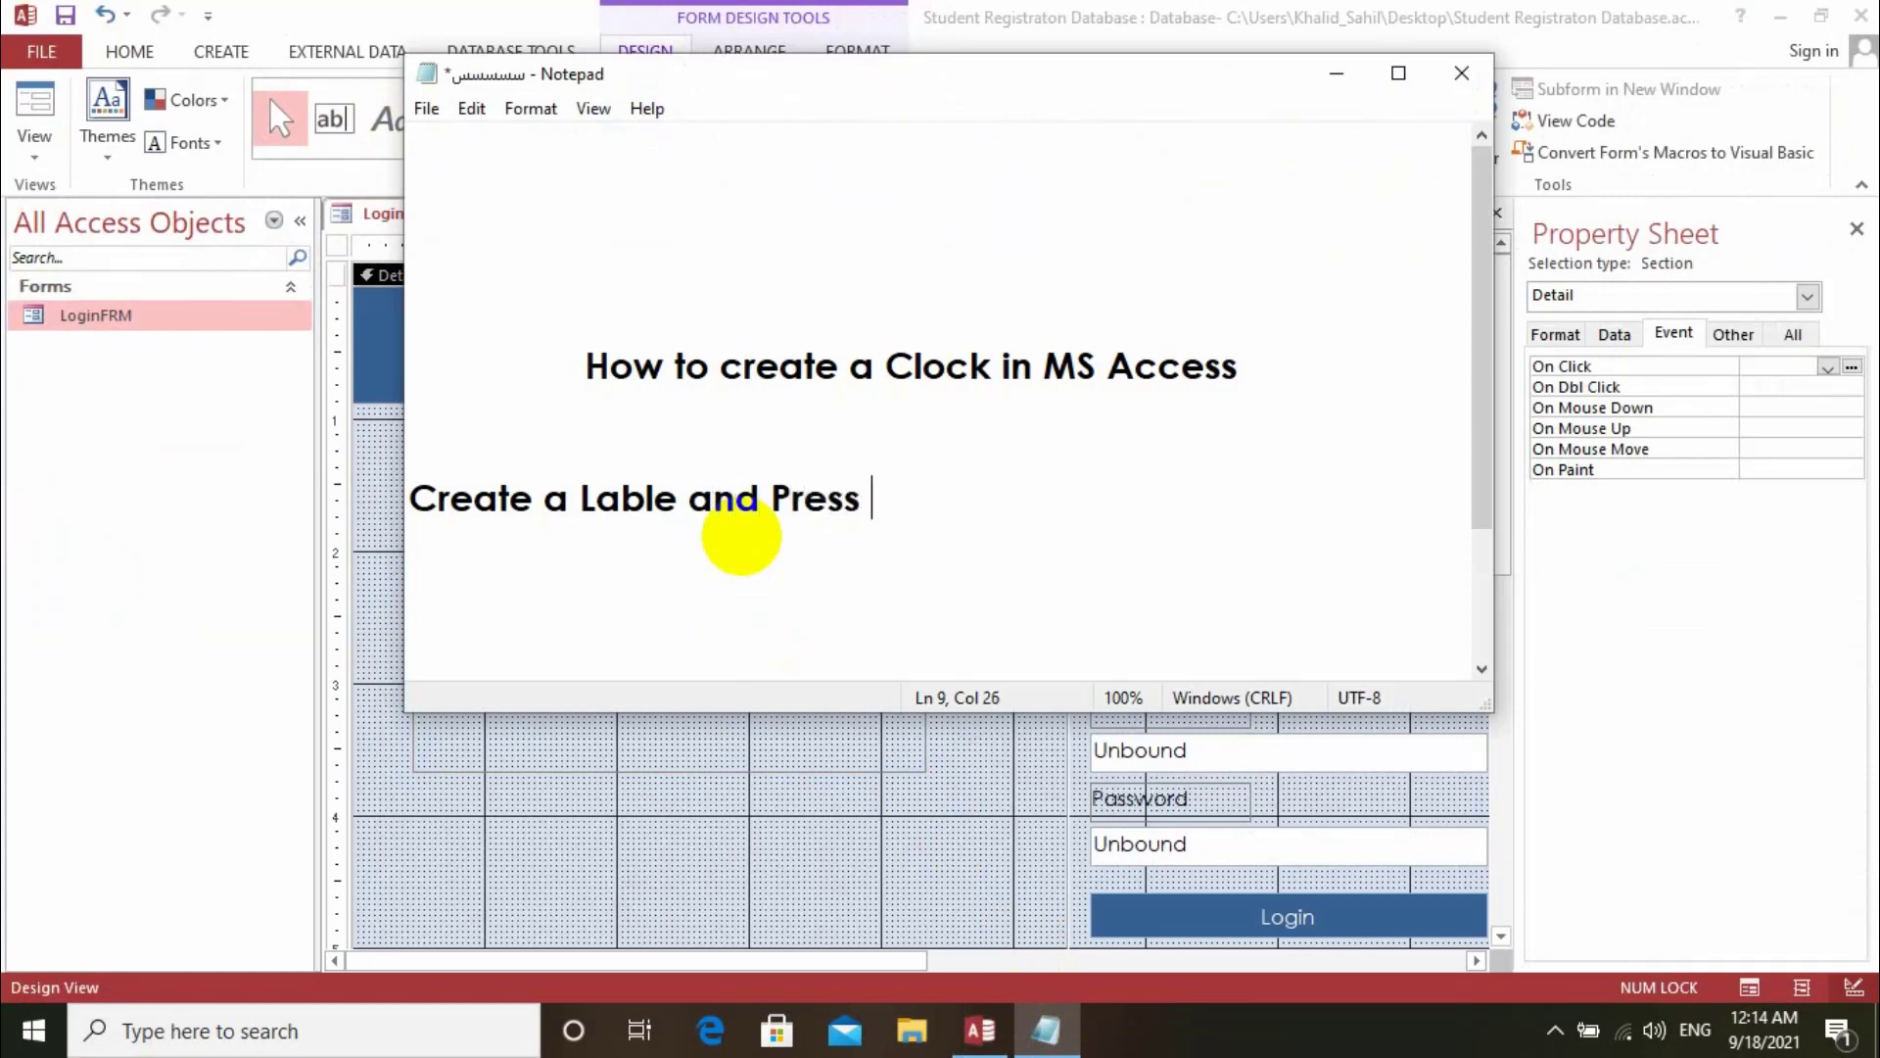
pyautogui.write('the space')
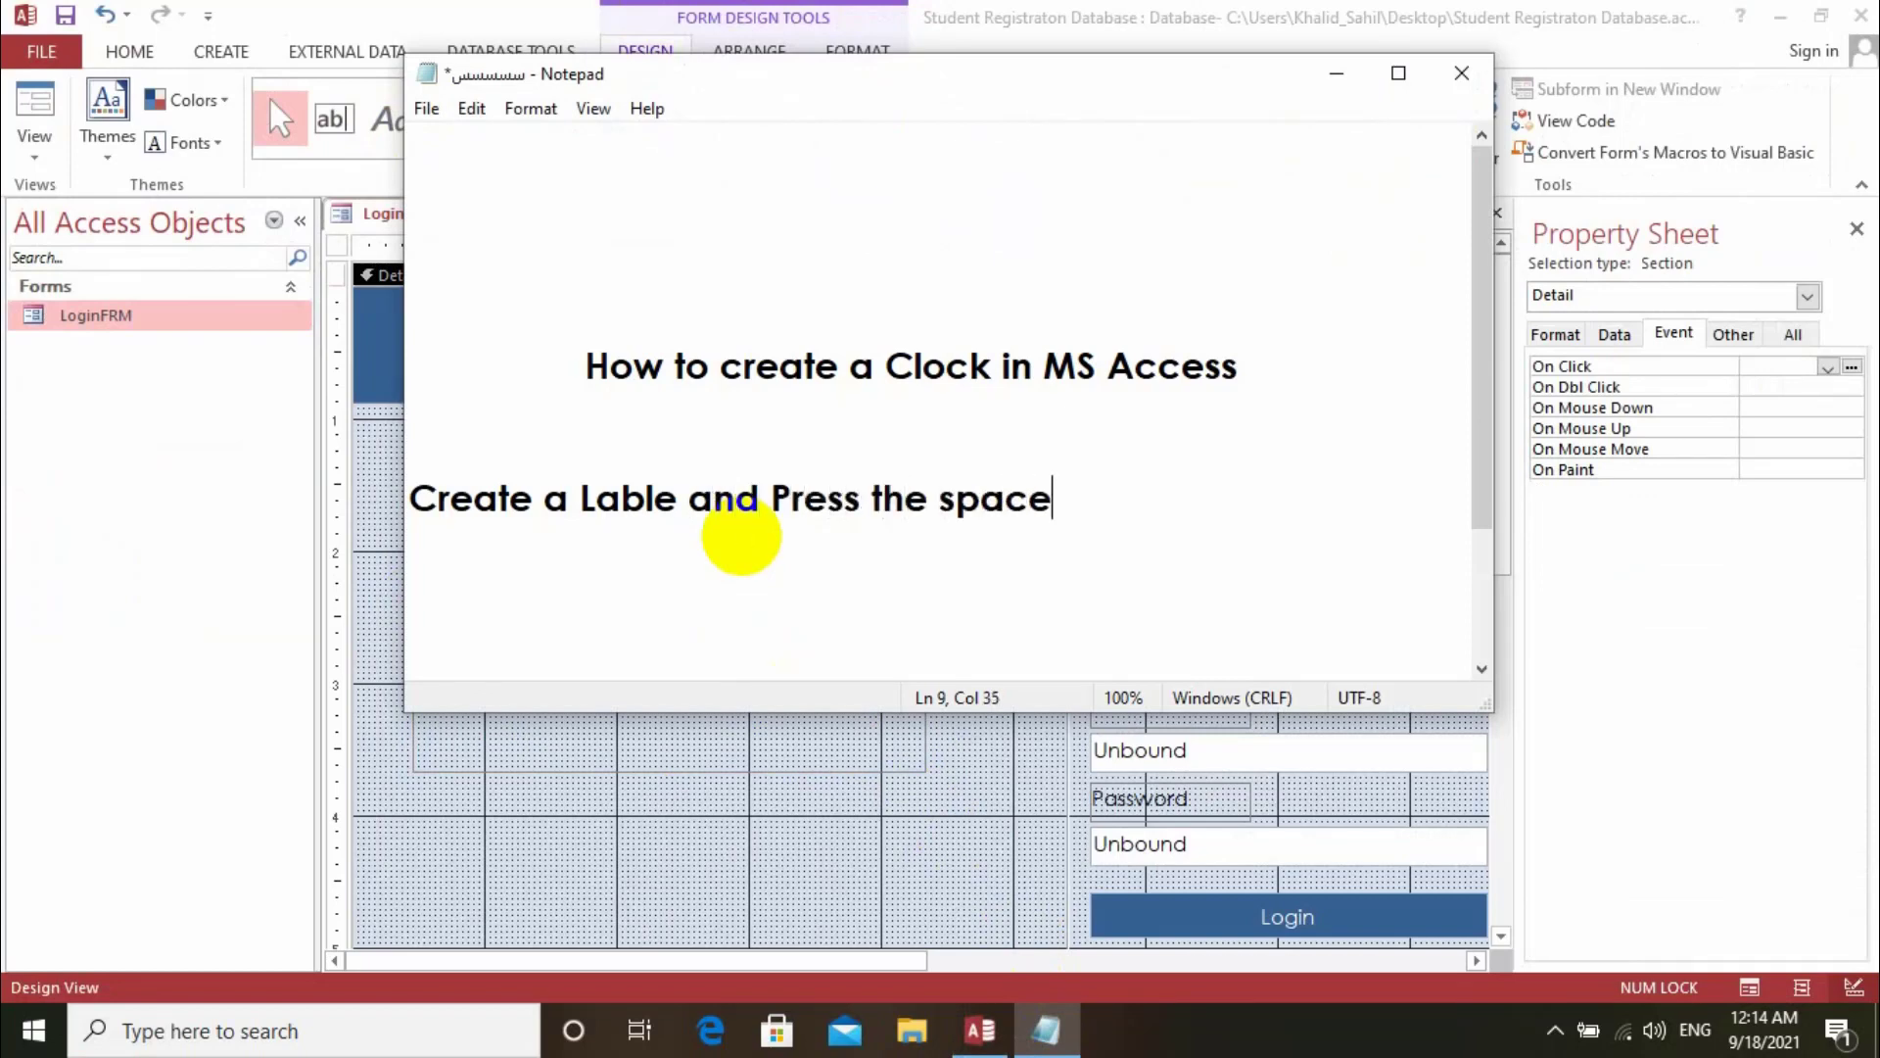
pyautogui.write(' button')
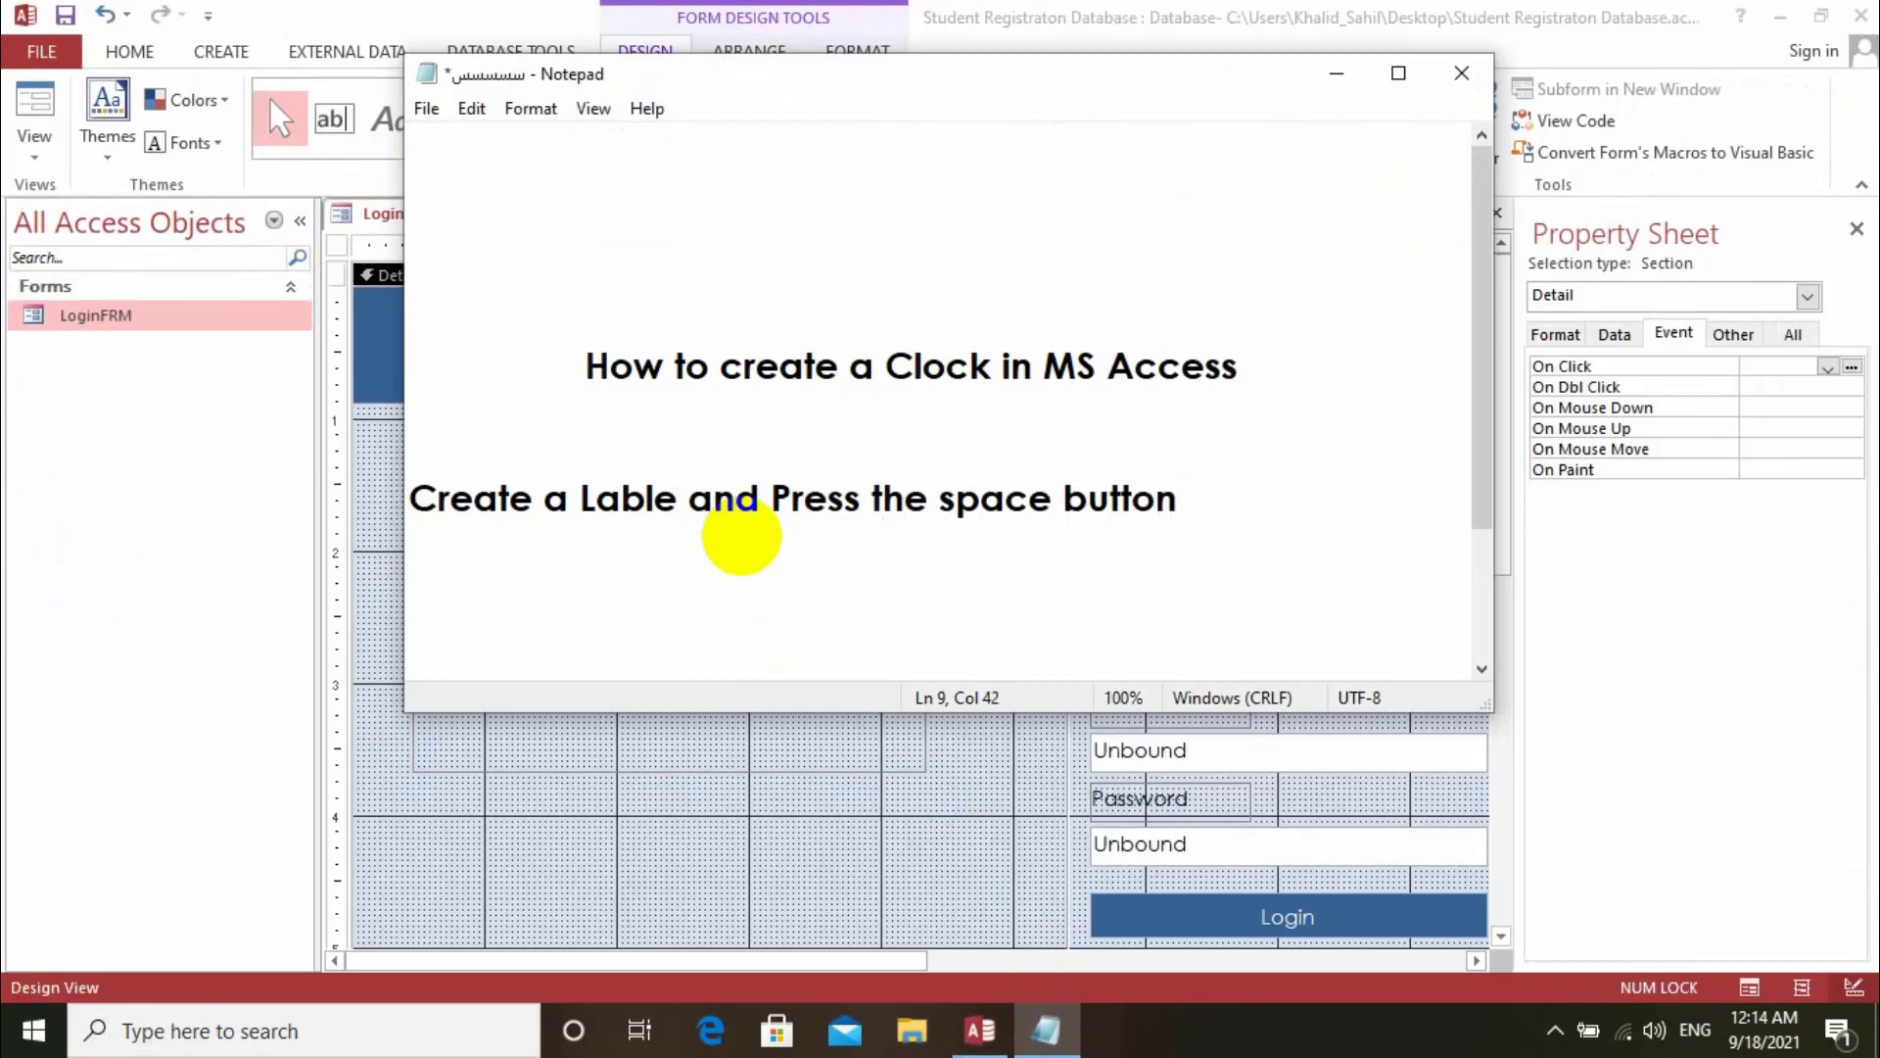
pyautogui.click(680, 806)
pyautogui.click(604, 714)
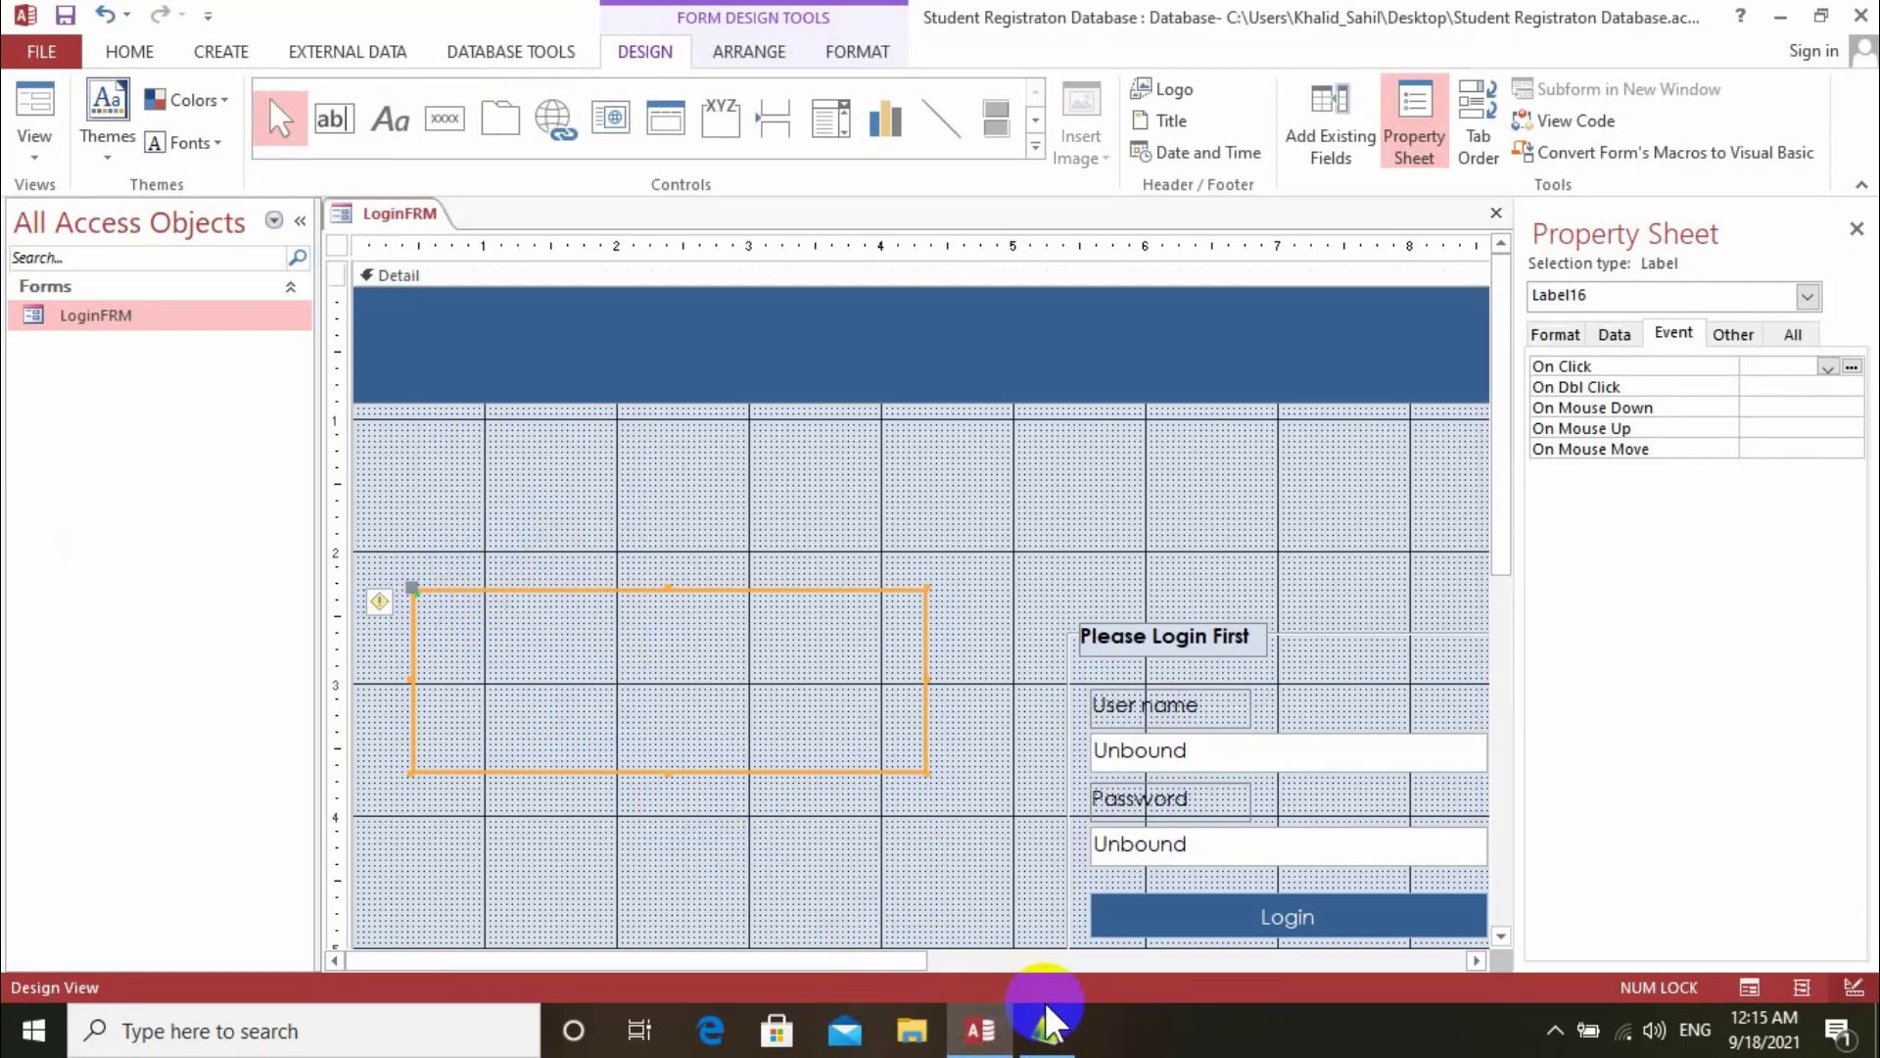
# Show Label16's Other properties, including its name, in the Property Sheet.
pyautogui.rightClick(867, 769)
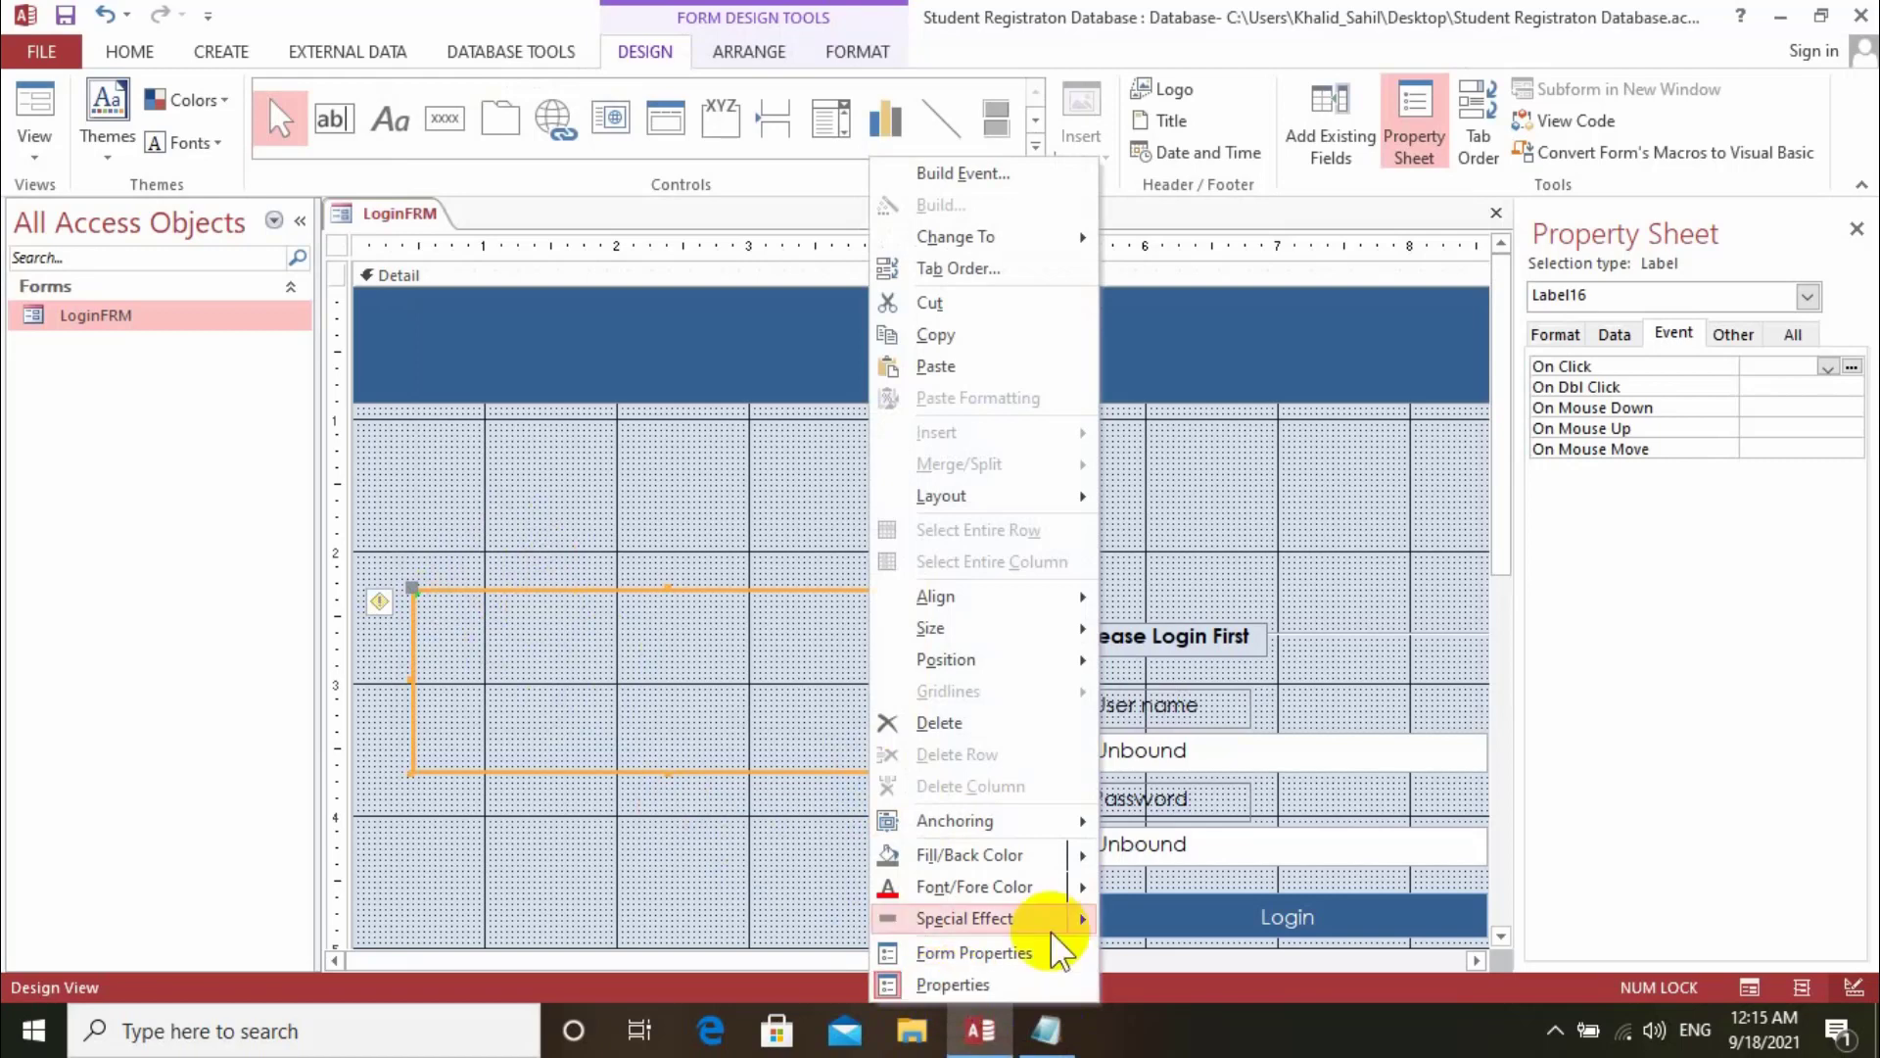
pyautogui.click(1587, 245)
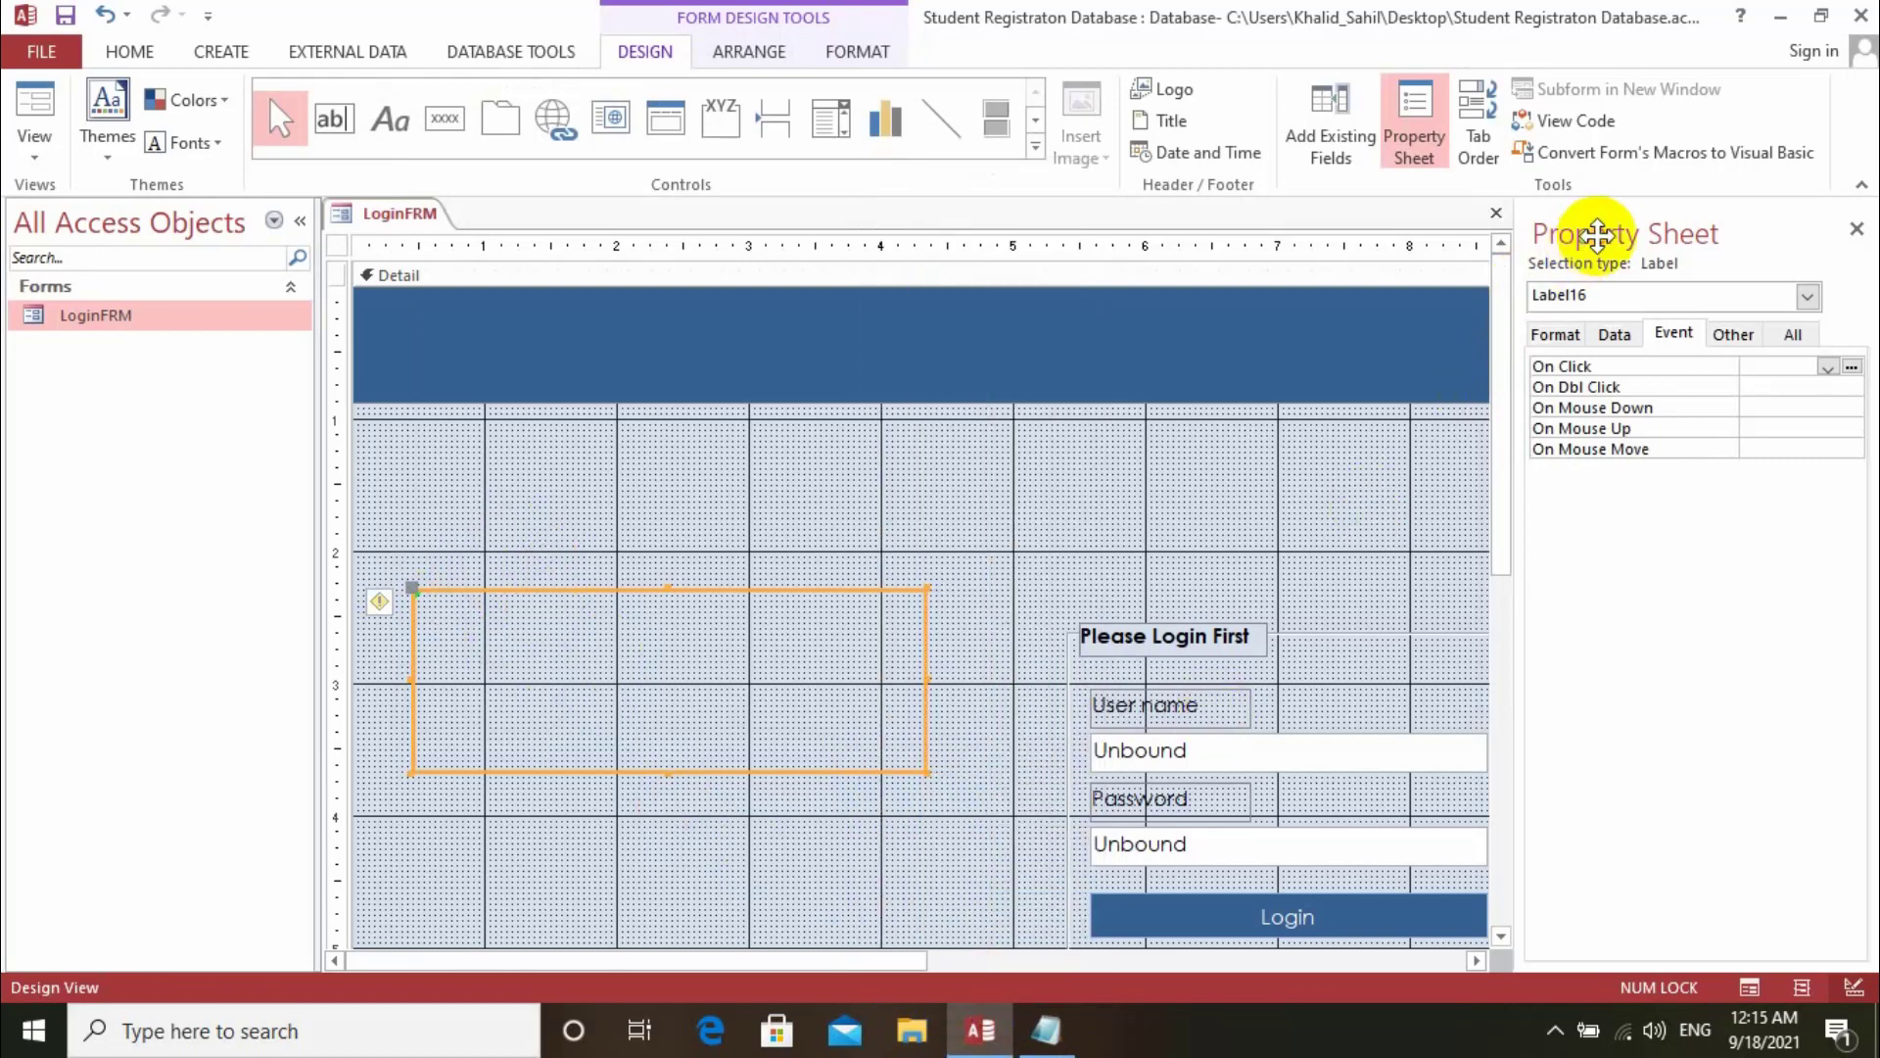
pyautogui.click(1760, 337)
# Add the line 'Change the Lable Name' to the tutorial notes.
pyautogui.click(1065, 1027)
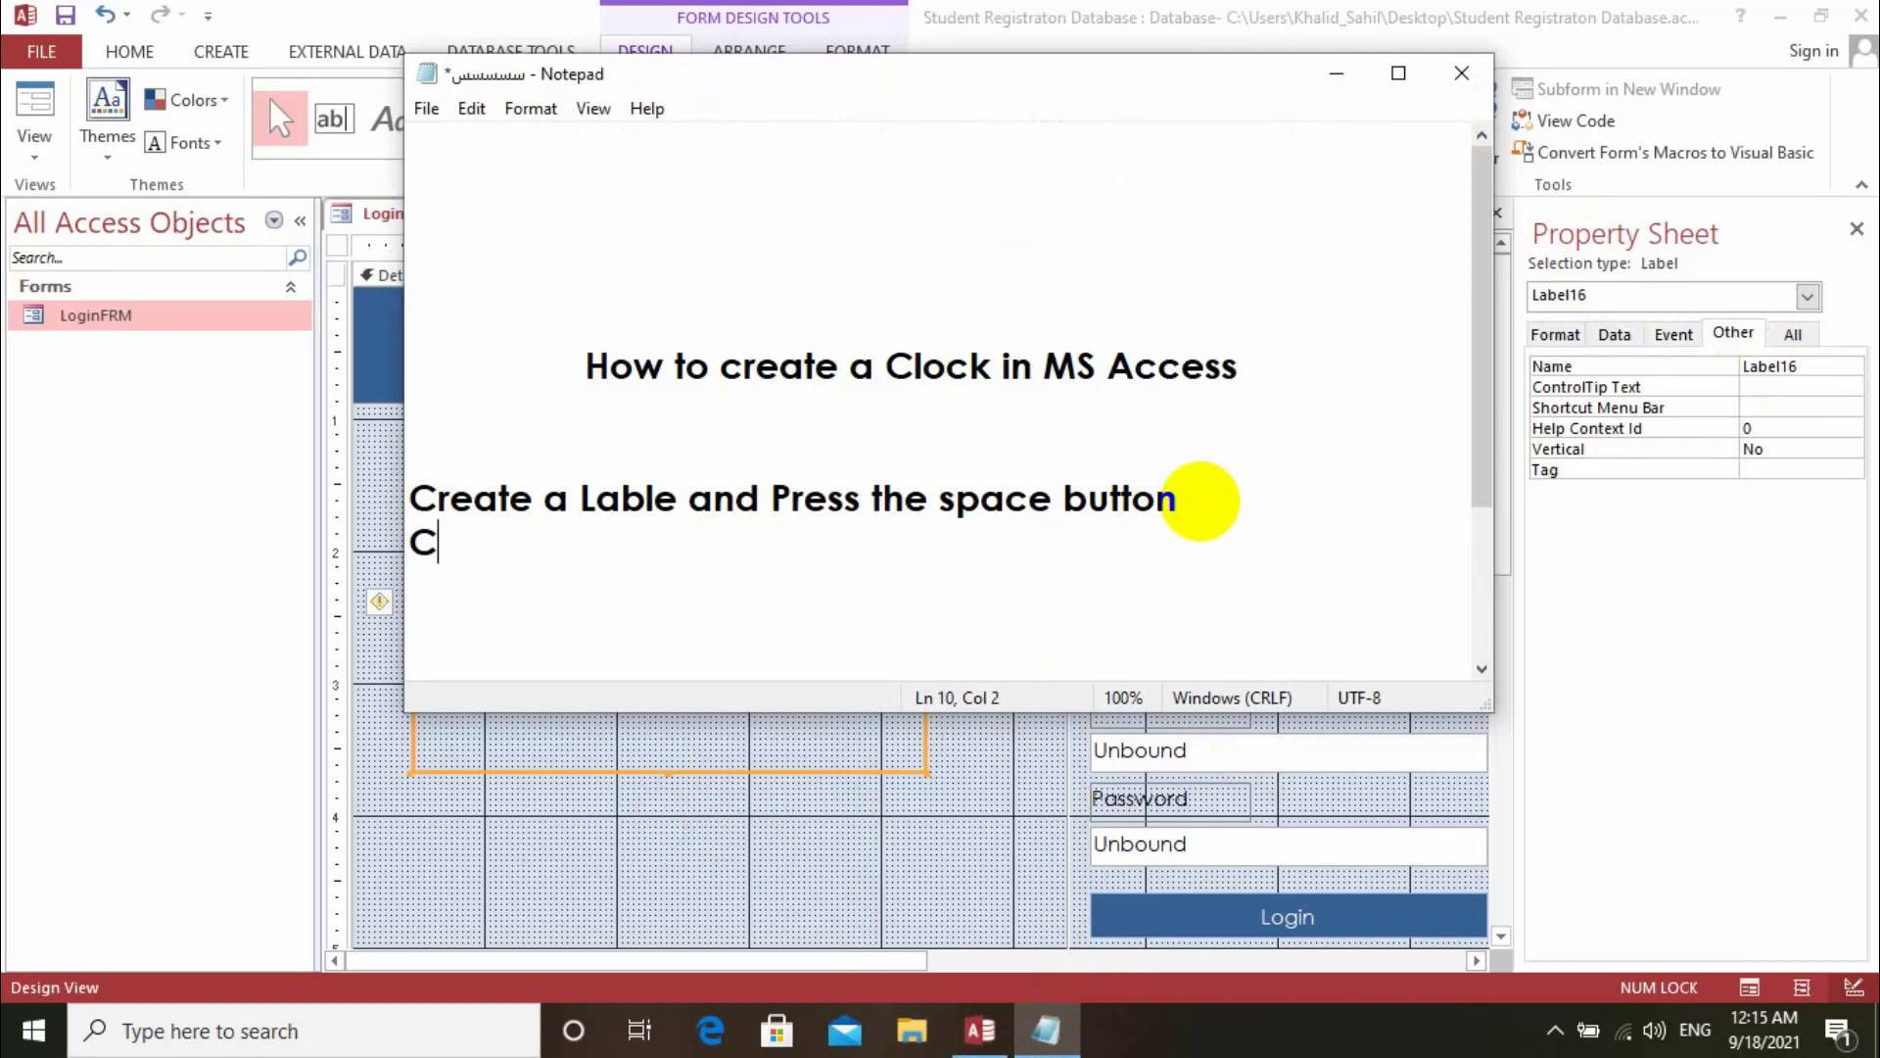
pyautogui.write('nag')
pyautogui.press('BackSpace')
pyautogui.press('BackSpace')
pyautogui.press('BackSpace')
pyautogui.write('hange the L')
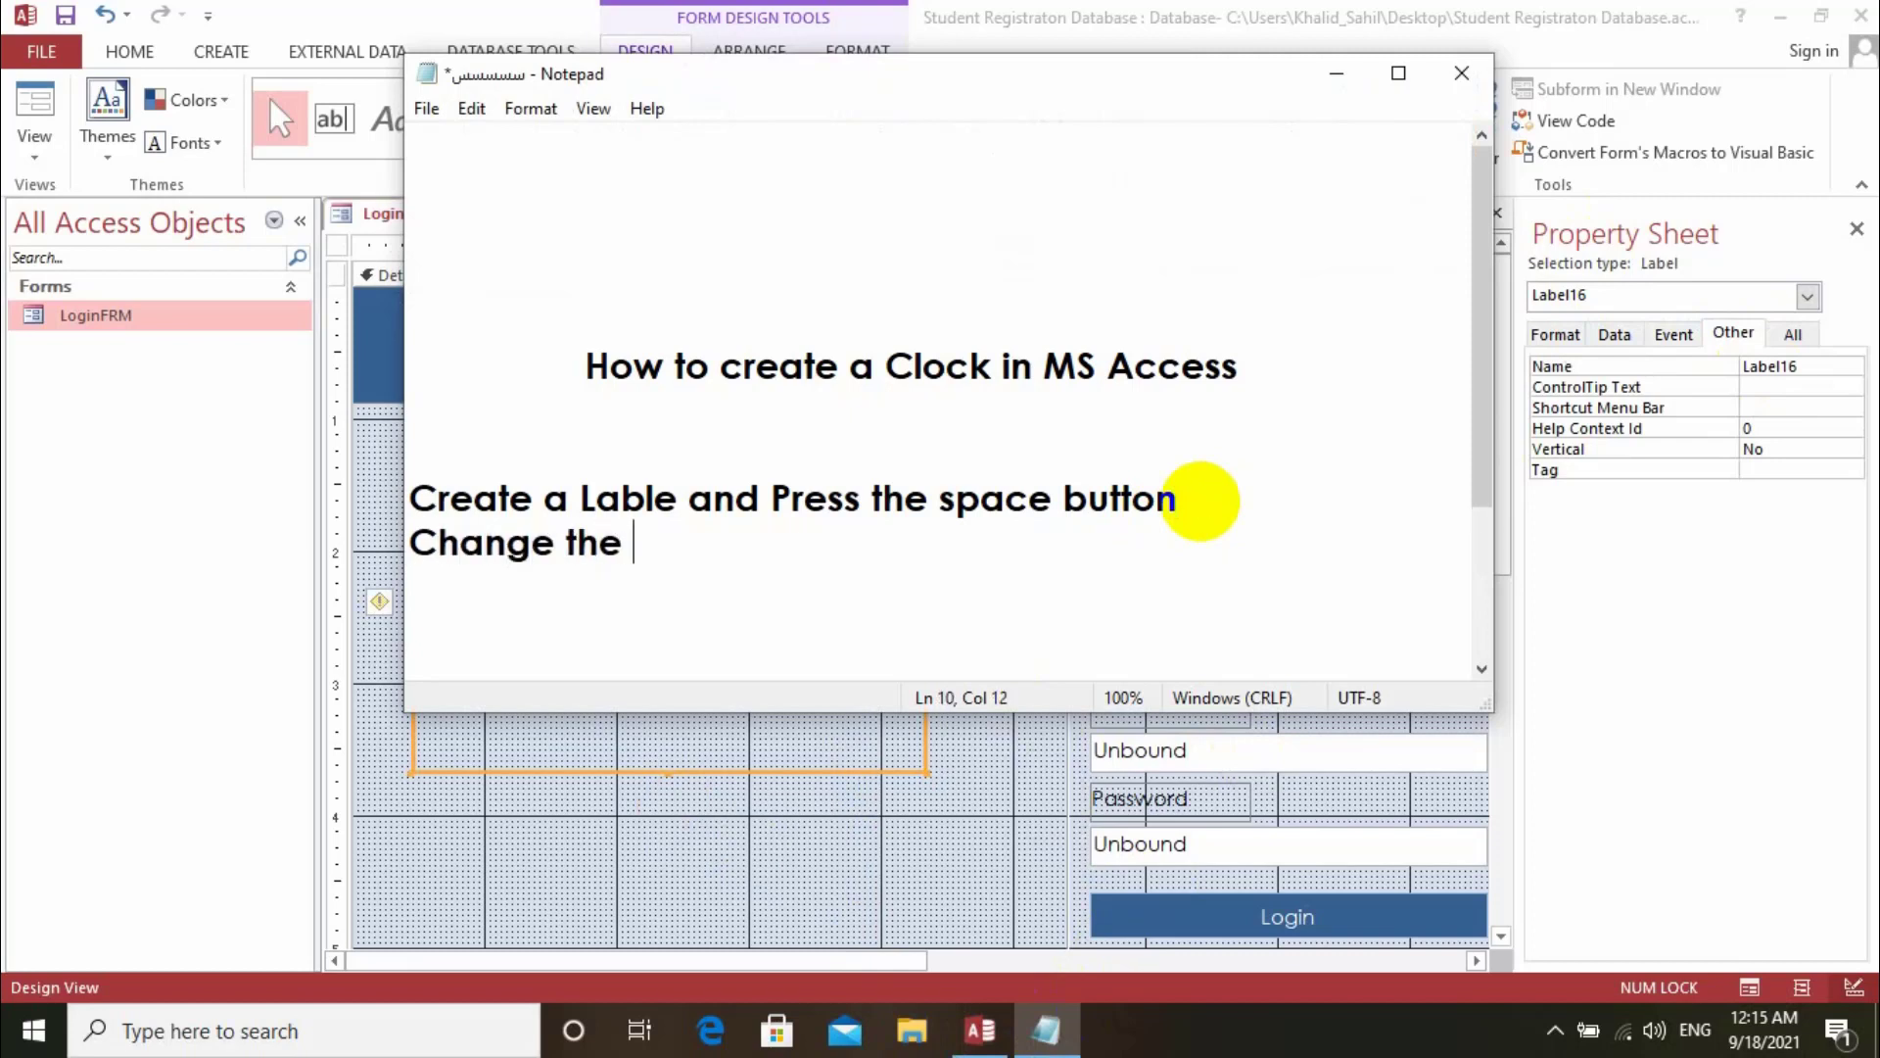
pyautogui.write('able Name')
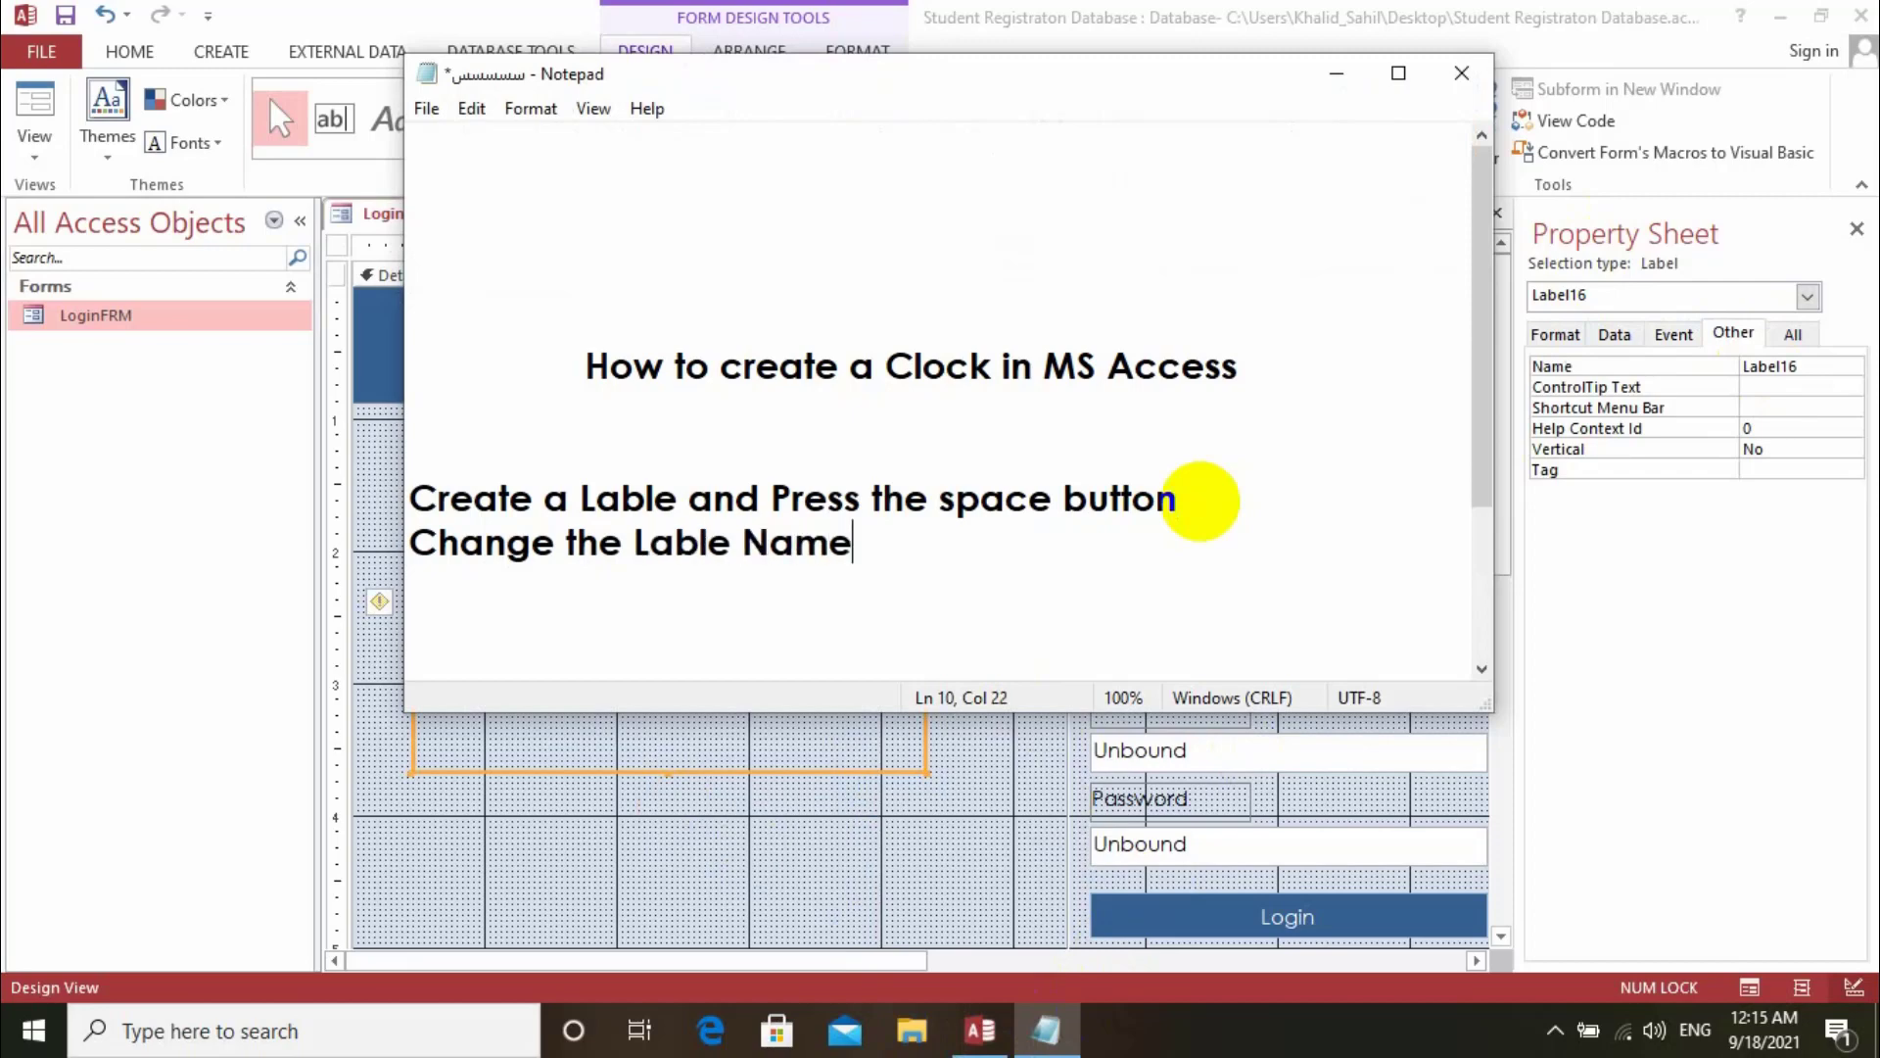
# Rename the label from Label16 to lblclock.
pyautogui.click(928, 735)
pyautogui.doubleClick(1773, 365)
pyautogui.write('lbl')
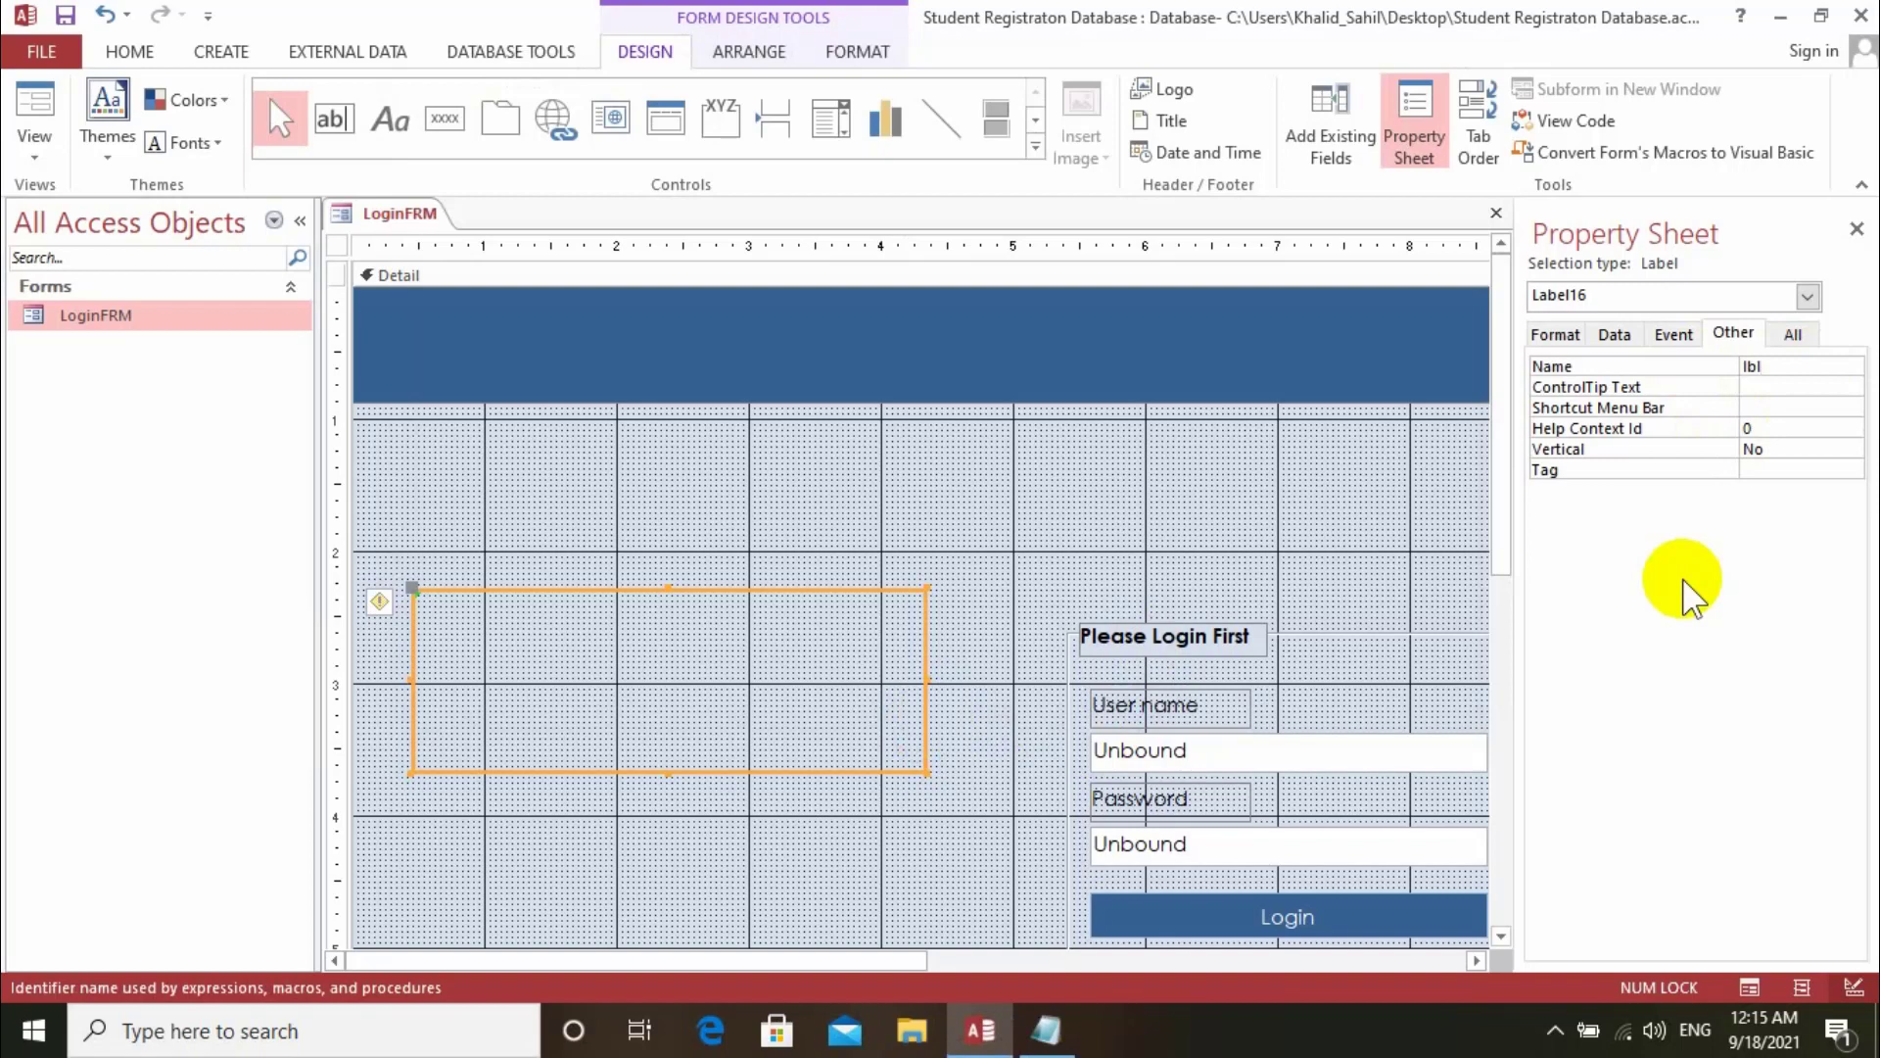
pyautogui.write('clock')
pyautogui.click(1730, 374)
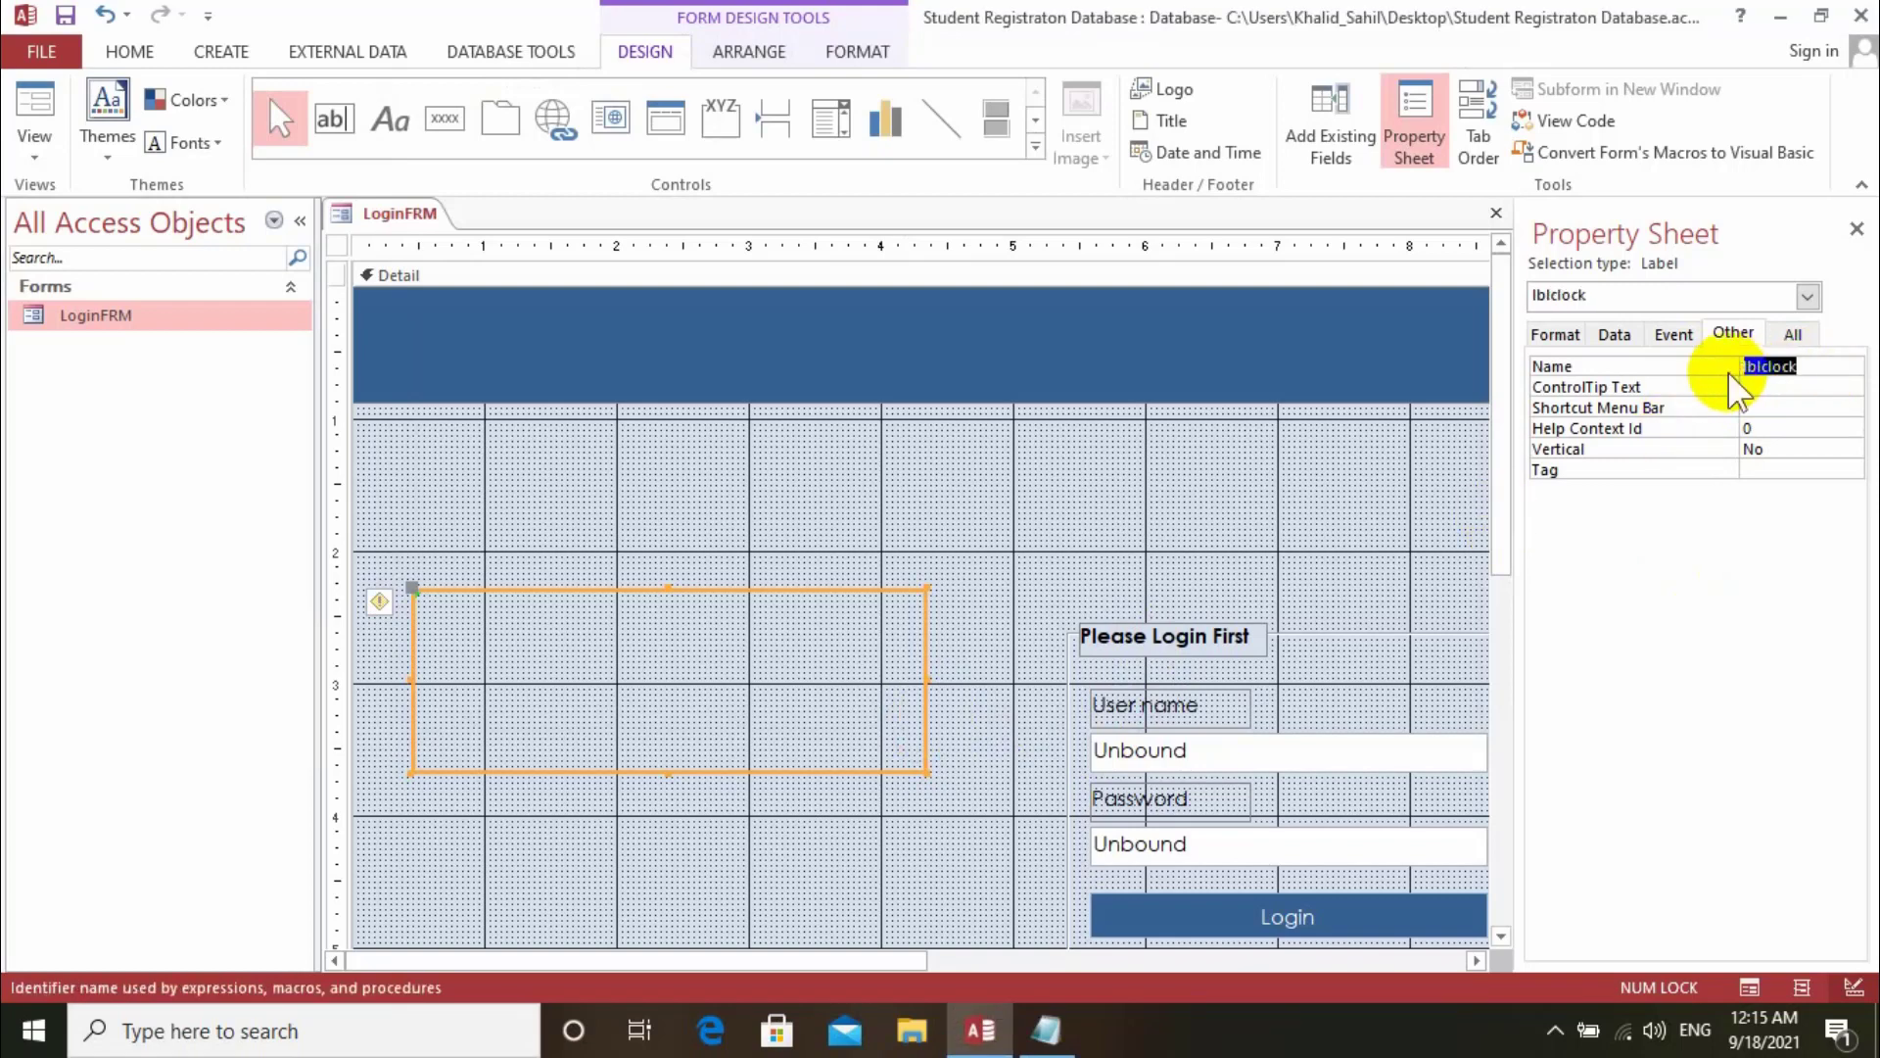
pyautogui.press('Return')
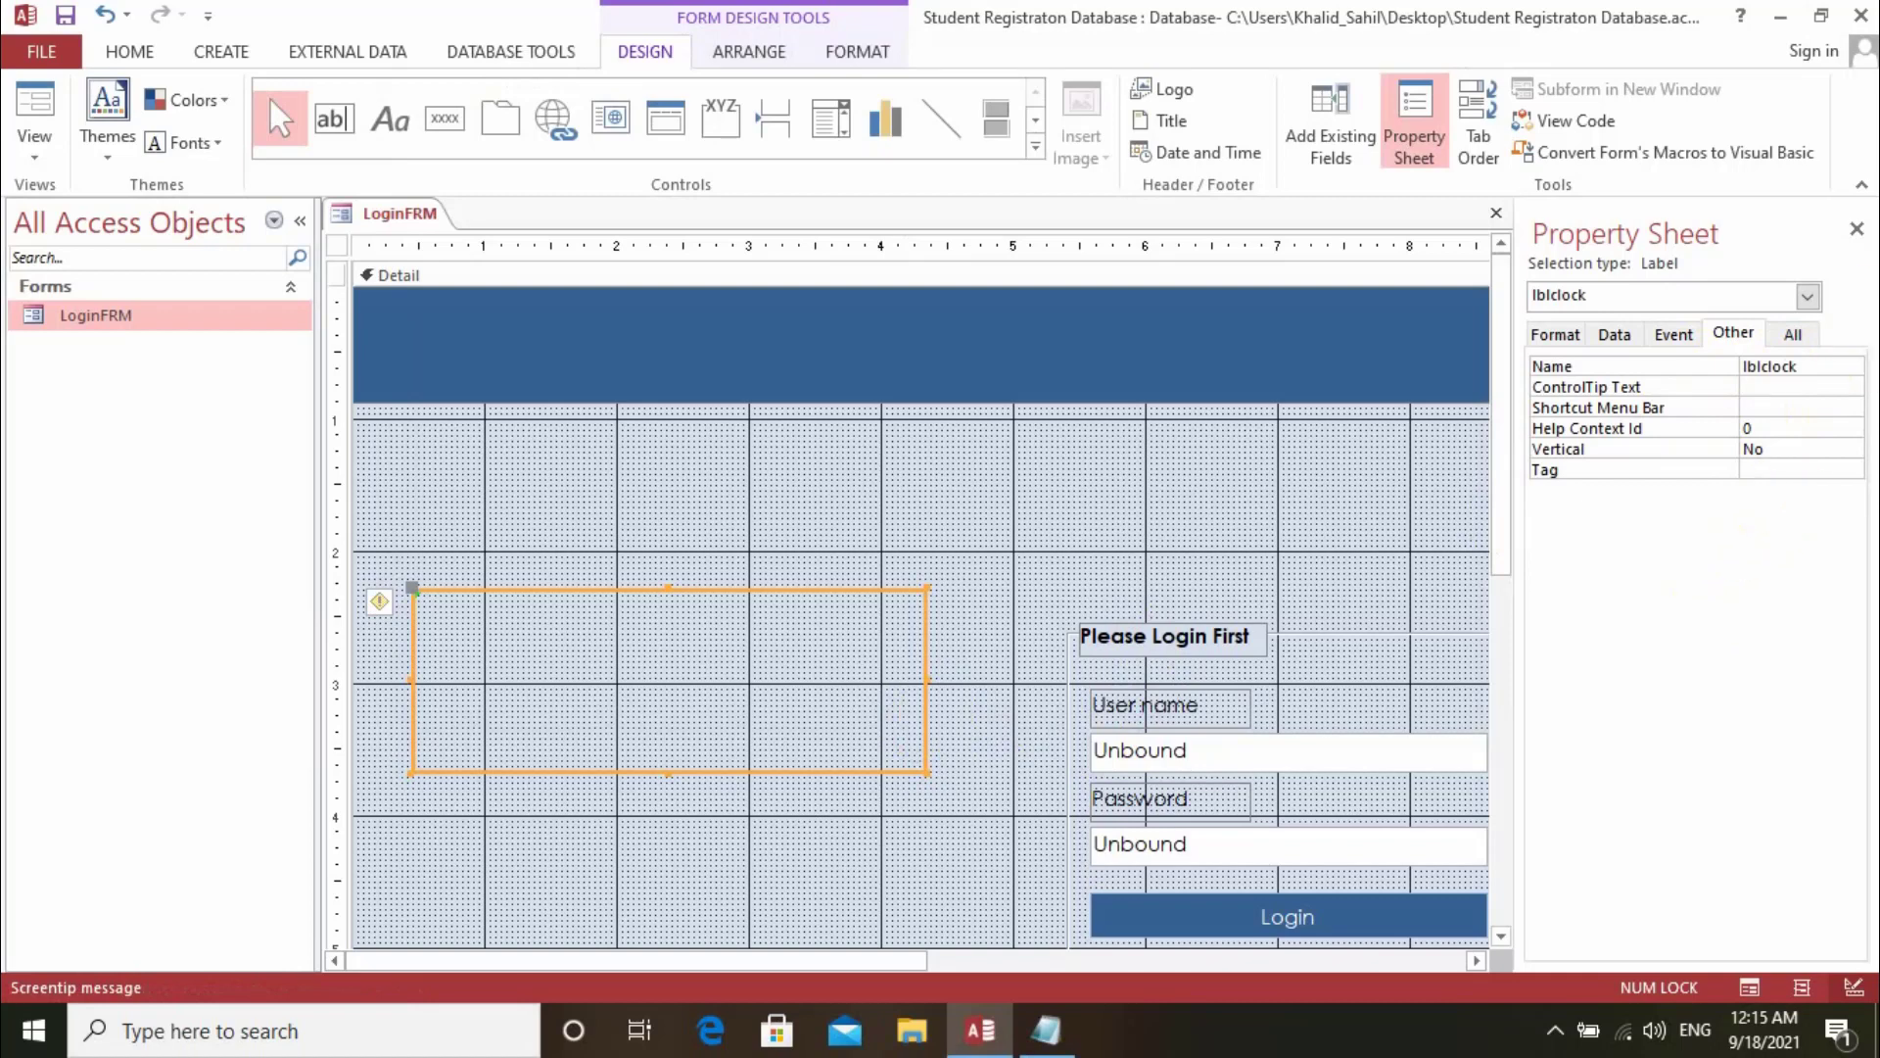
# Hide the property sheet and close LoginFRM, saving its design changes.
pyautogui.click(1857, 229)
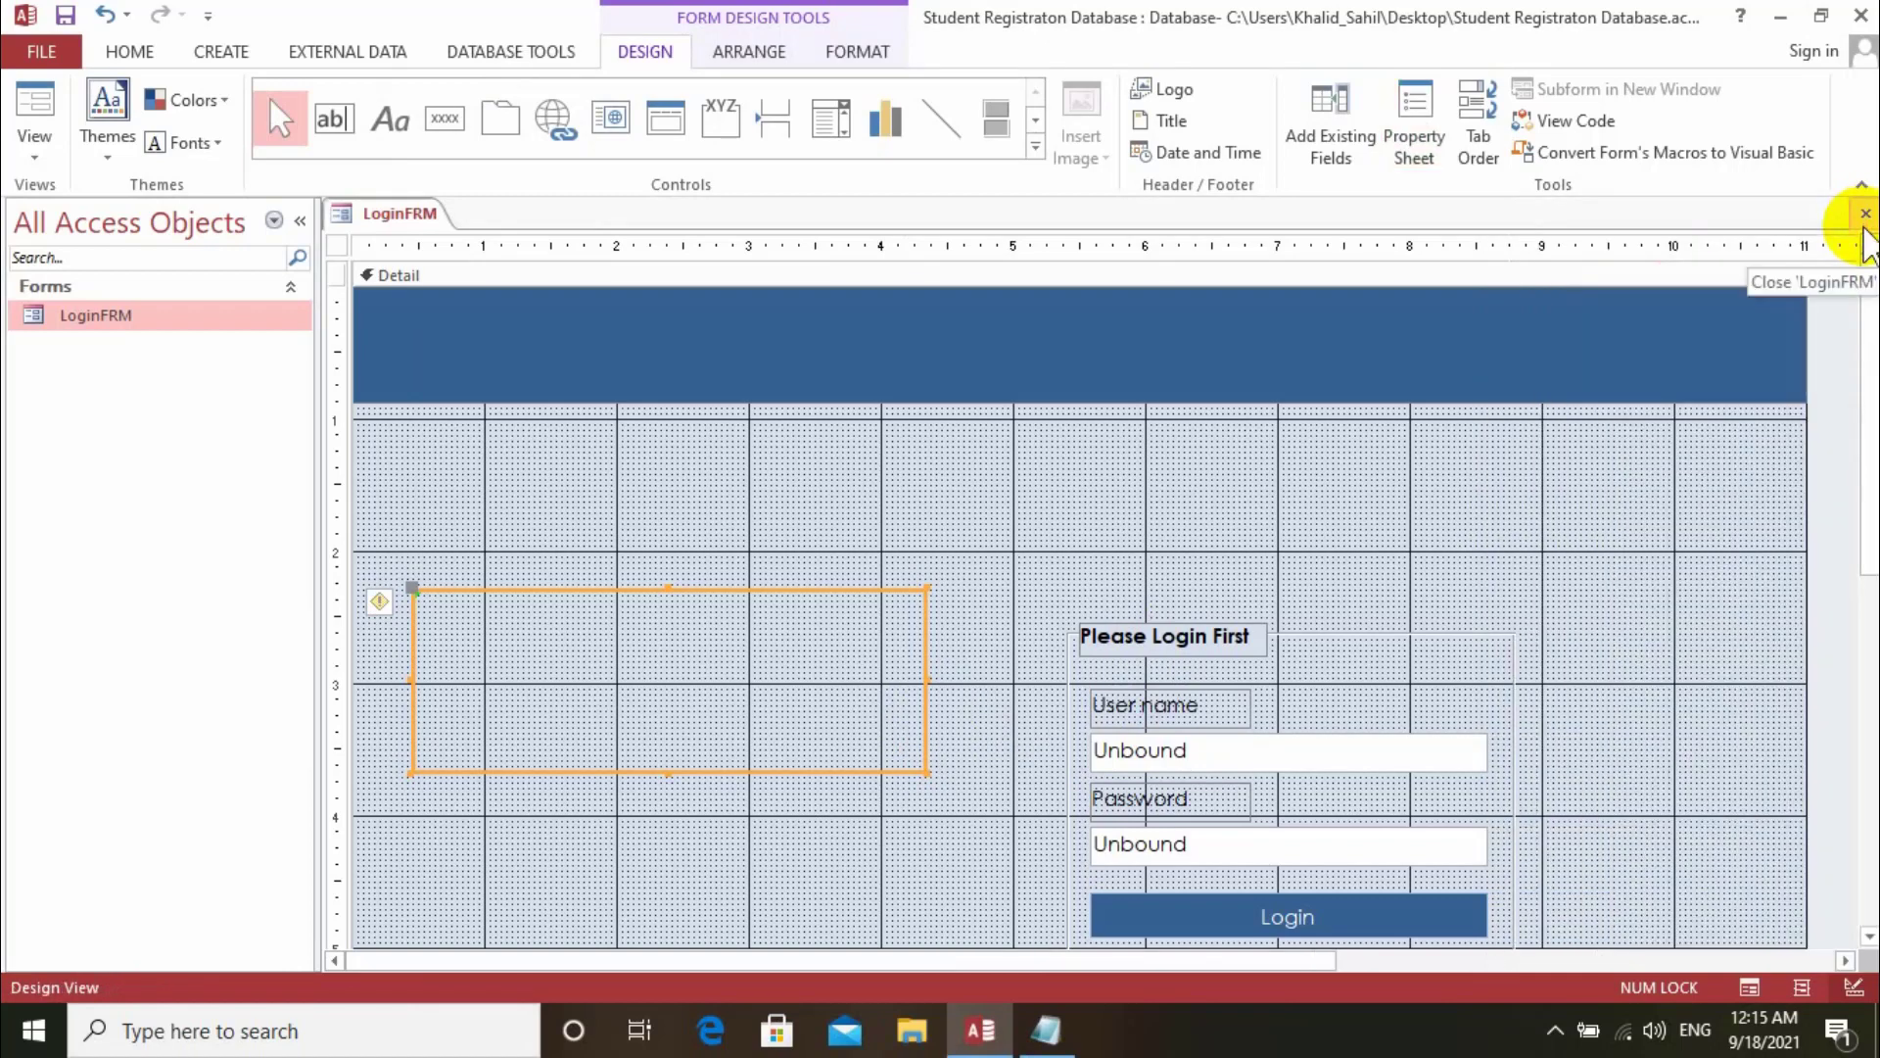
pyautogui.click(1865, 212)
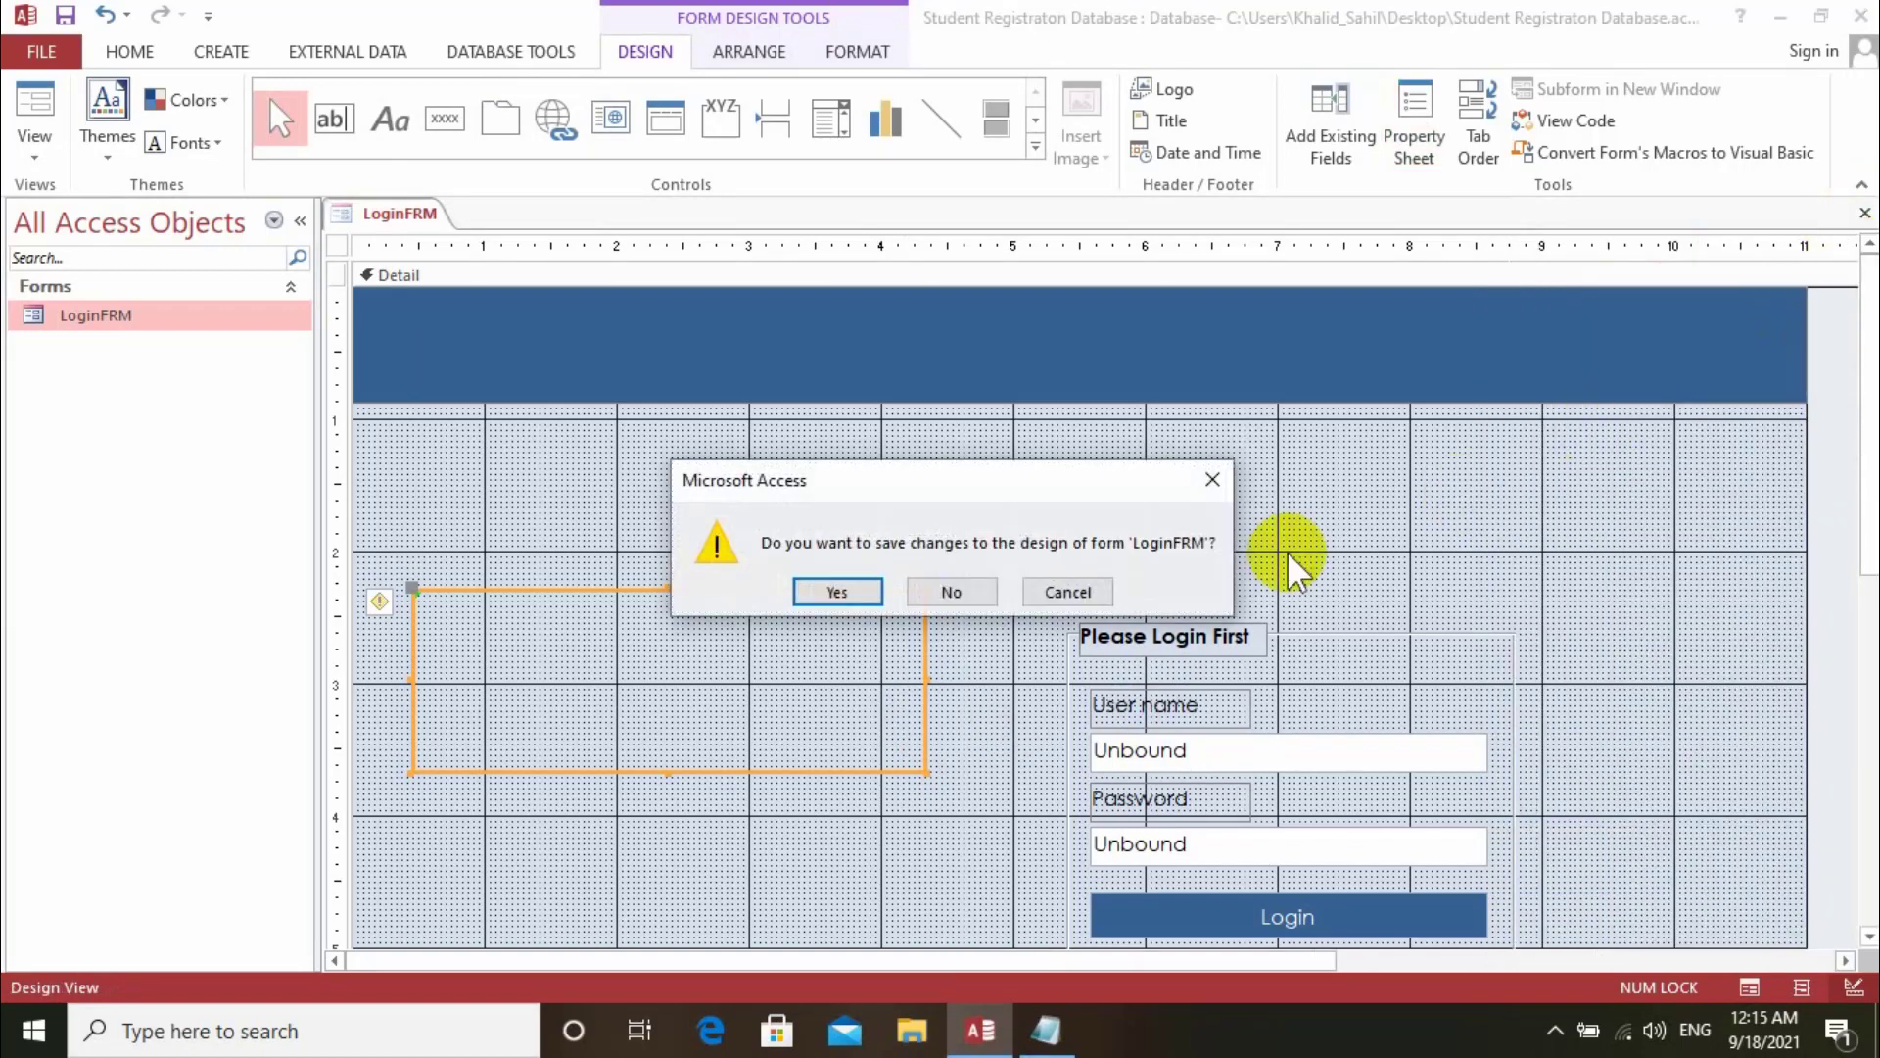
pyautogui.click(839, 590)
# Open LoginFRM as a live form, then return to Design View with the clock label selected.
pyautogui.rightClick(151, 311)
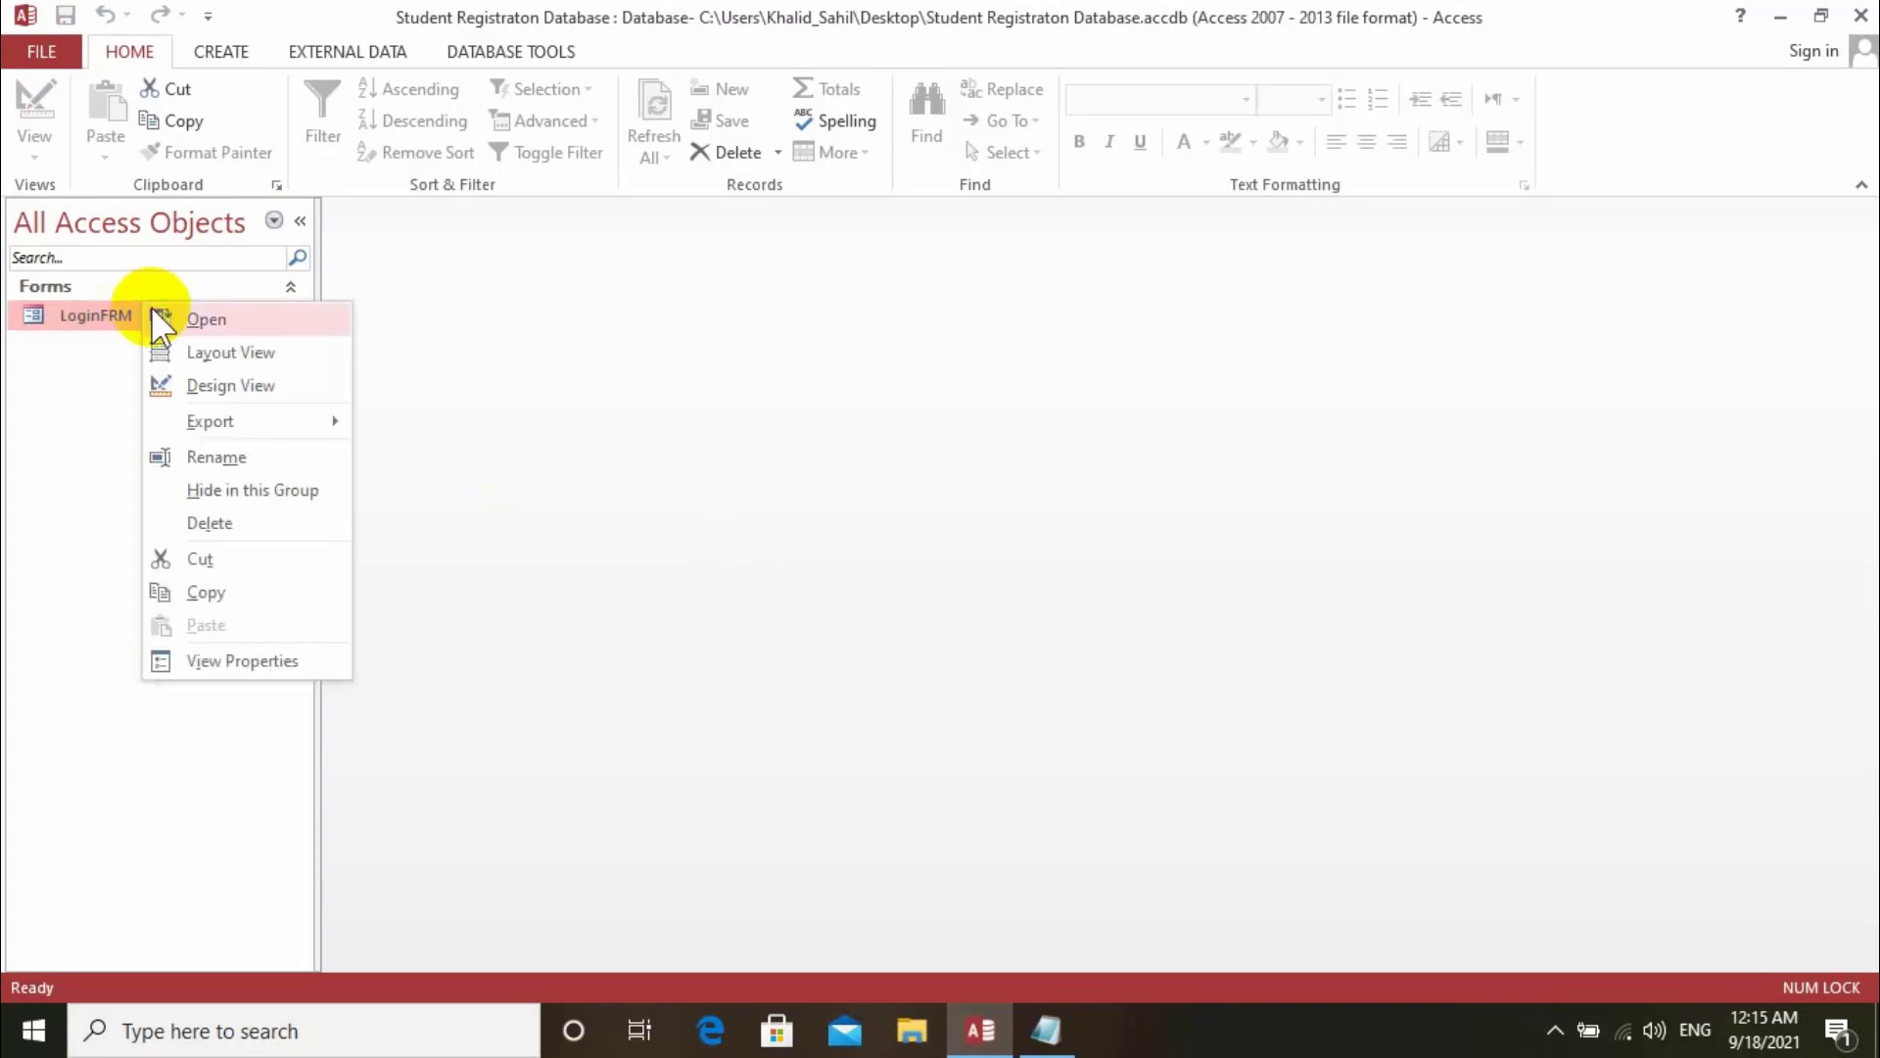
pyautogui.click(158, 314)
pyautogui.rightClick(474, 178)
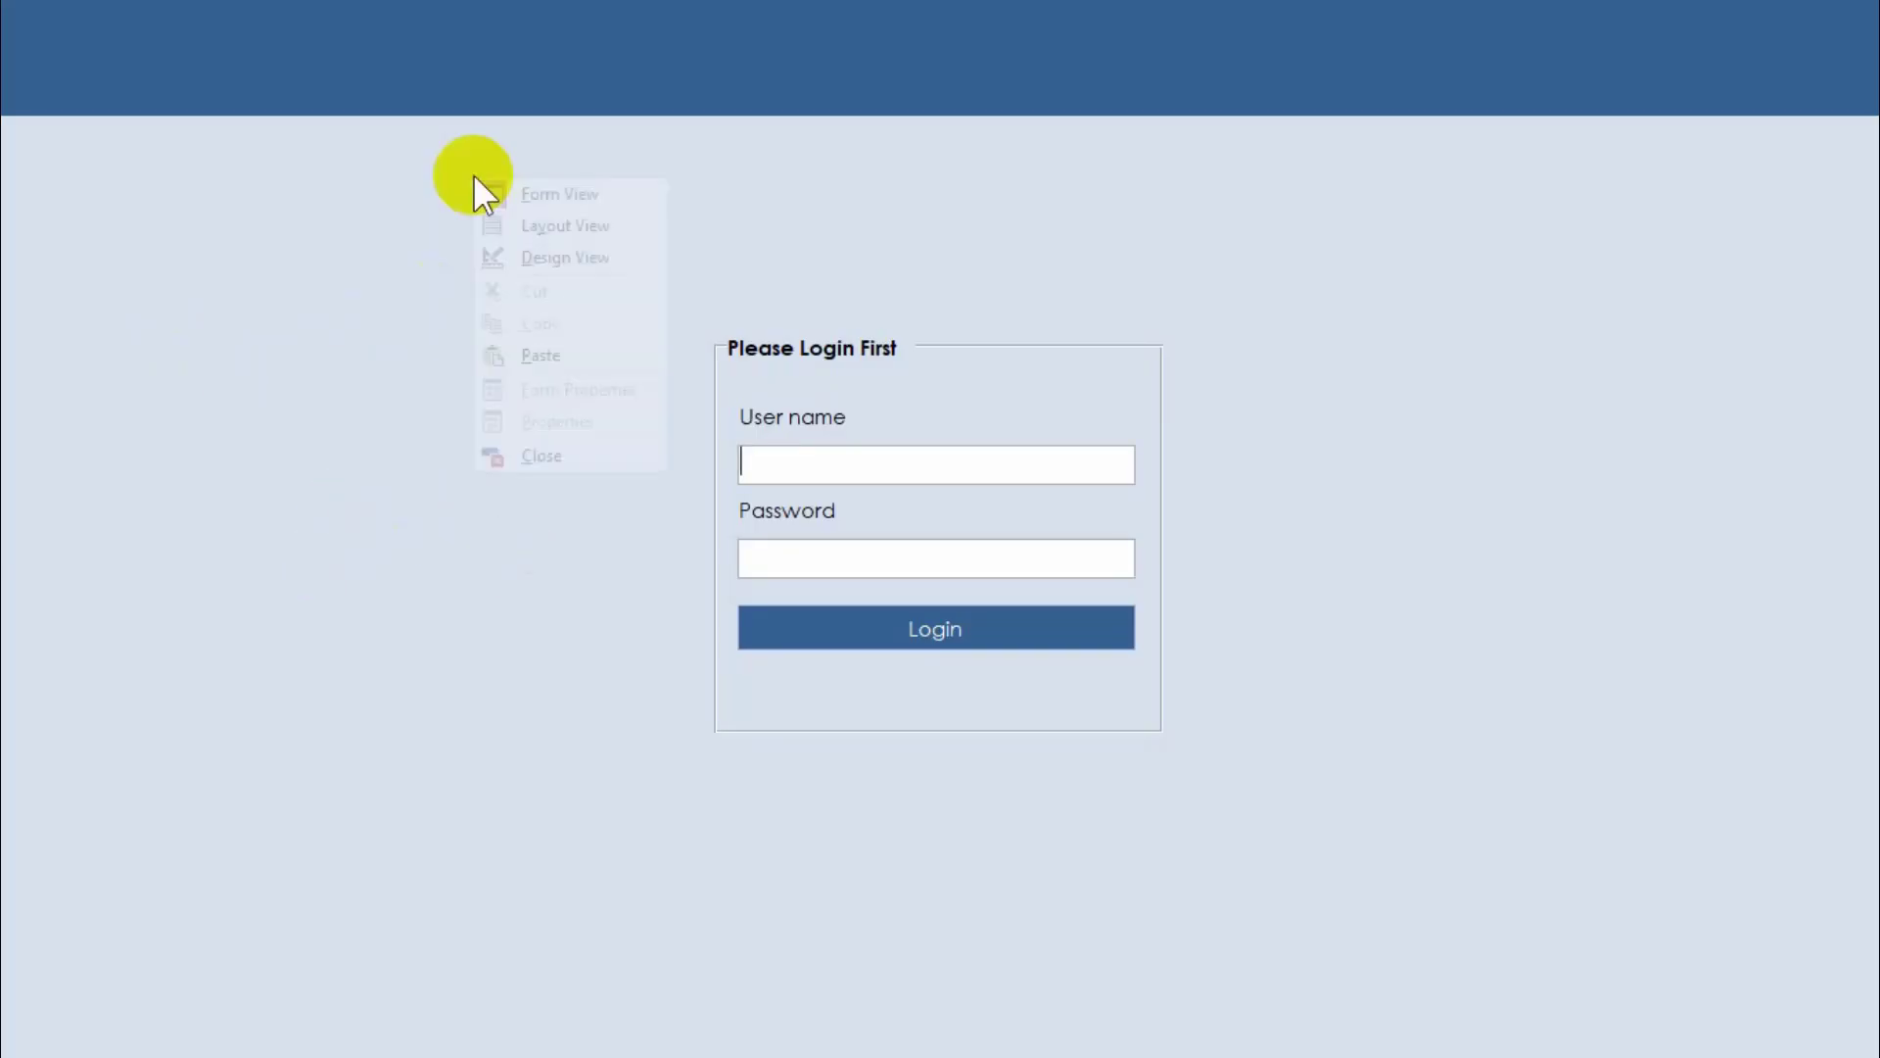
pyautogui.click(541, 253)
pyautogui.click(748, 700)
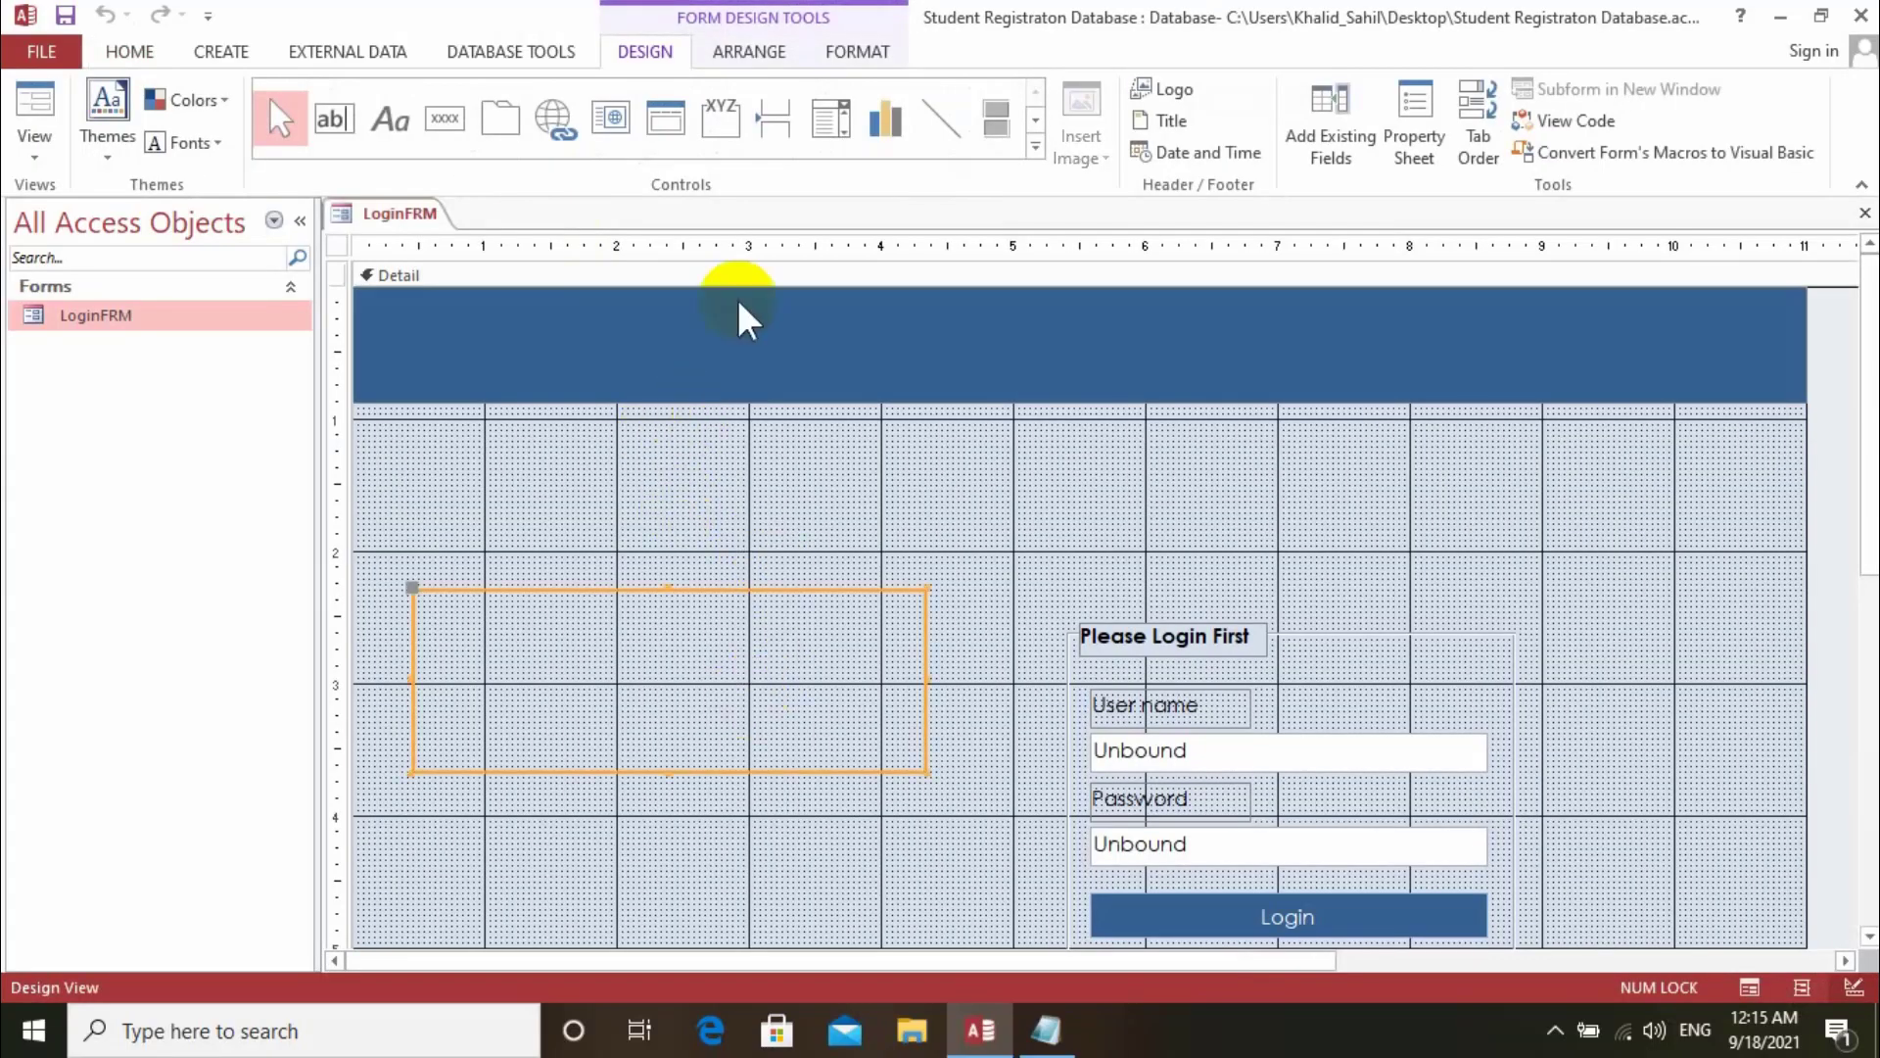
# Give lblclock 36-point bold text in the Automatic font colour.
pyautogui.click(862, 51)
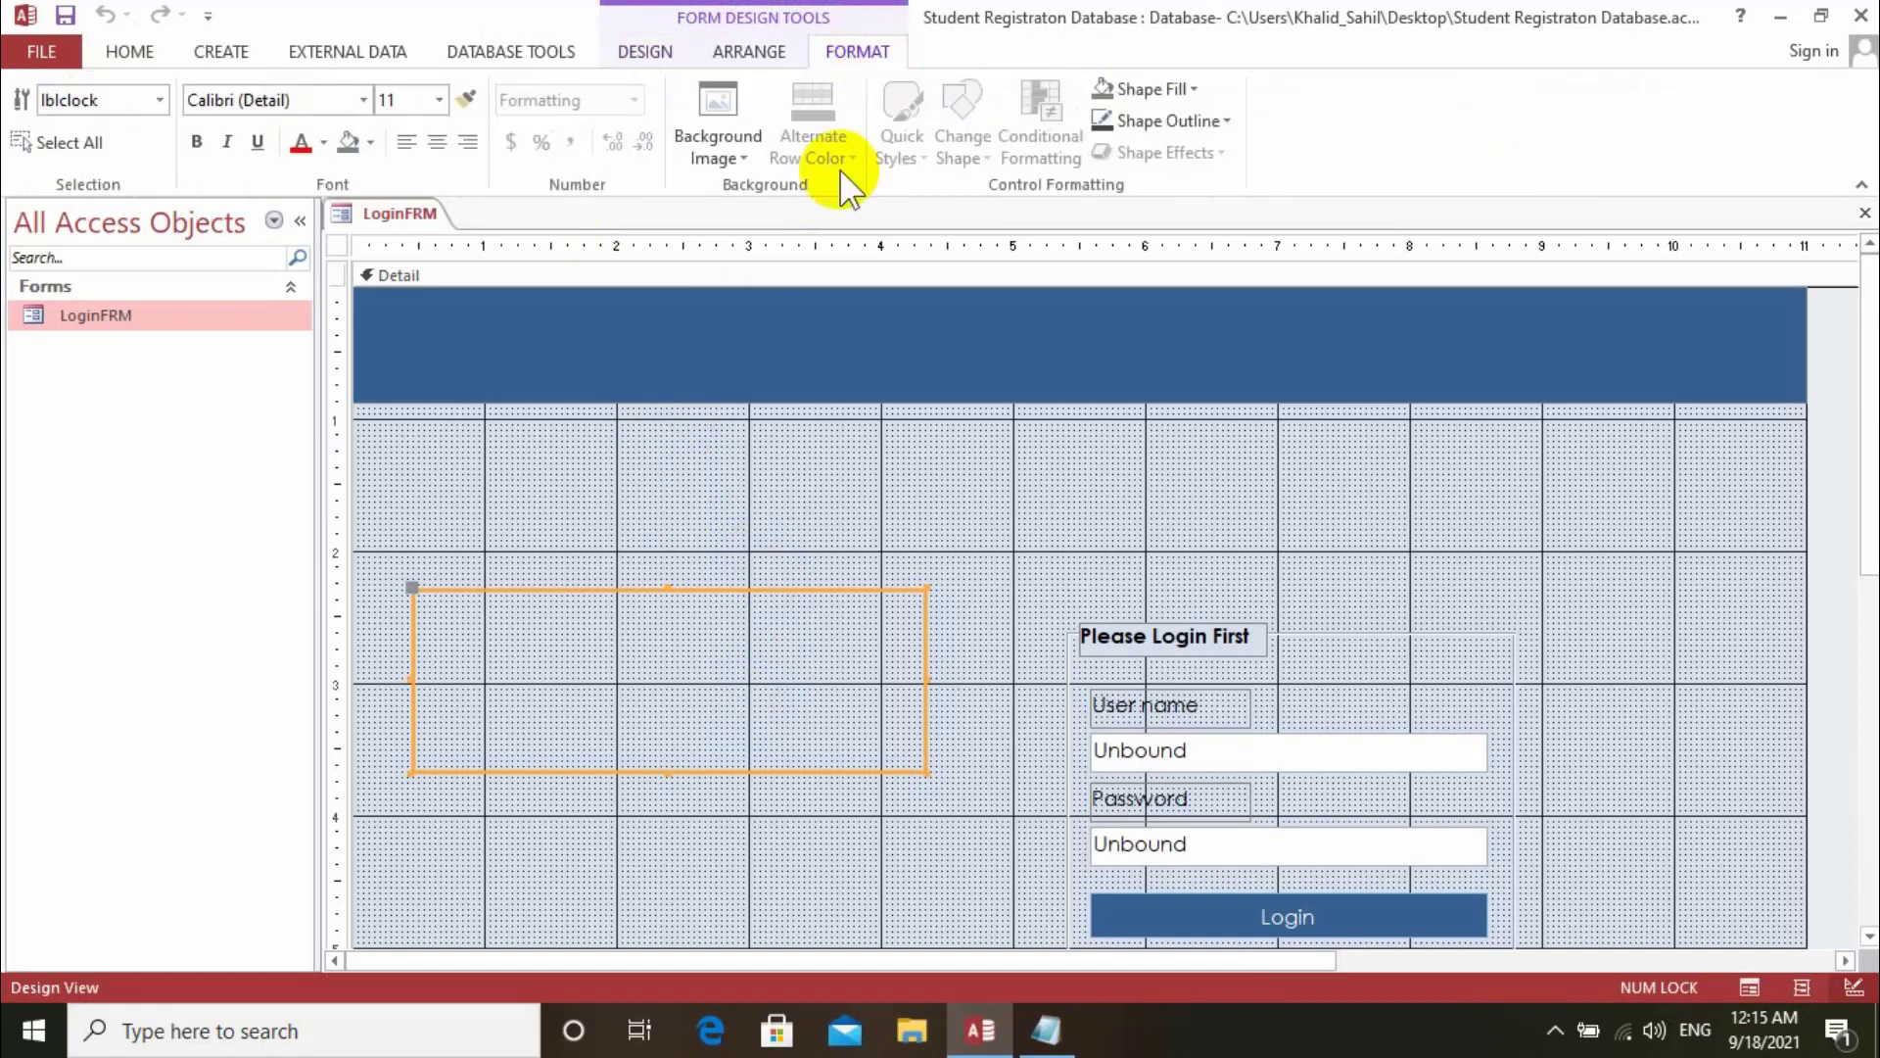
pyautogui.click(439, 99)
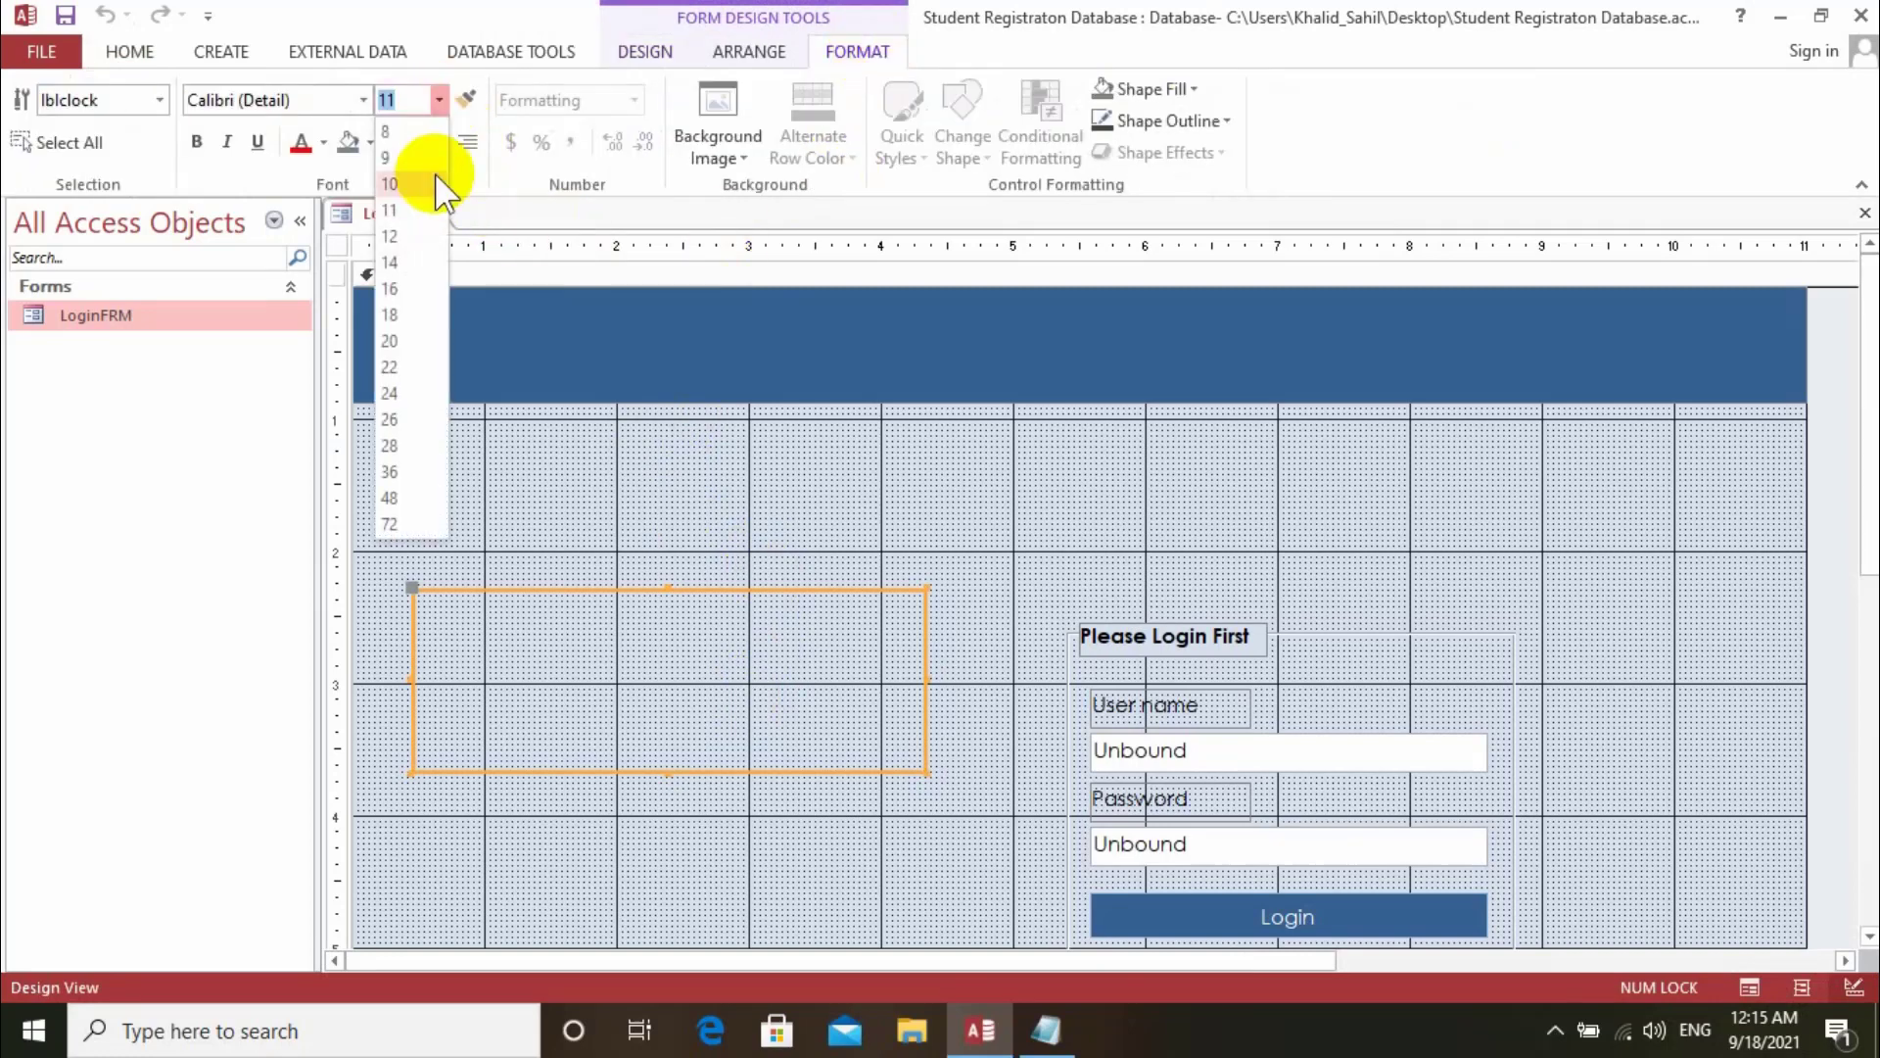
pyautogui.click(398, 474)
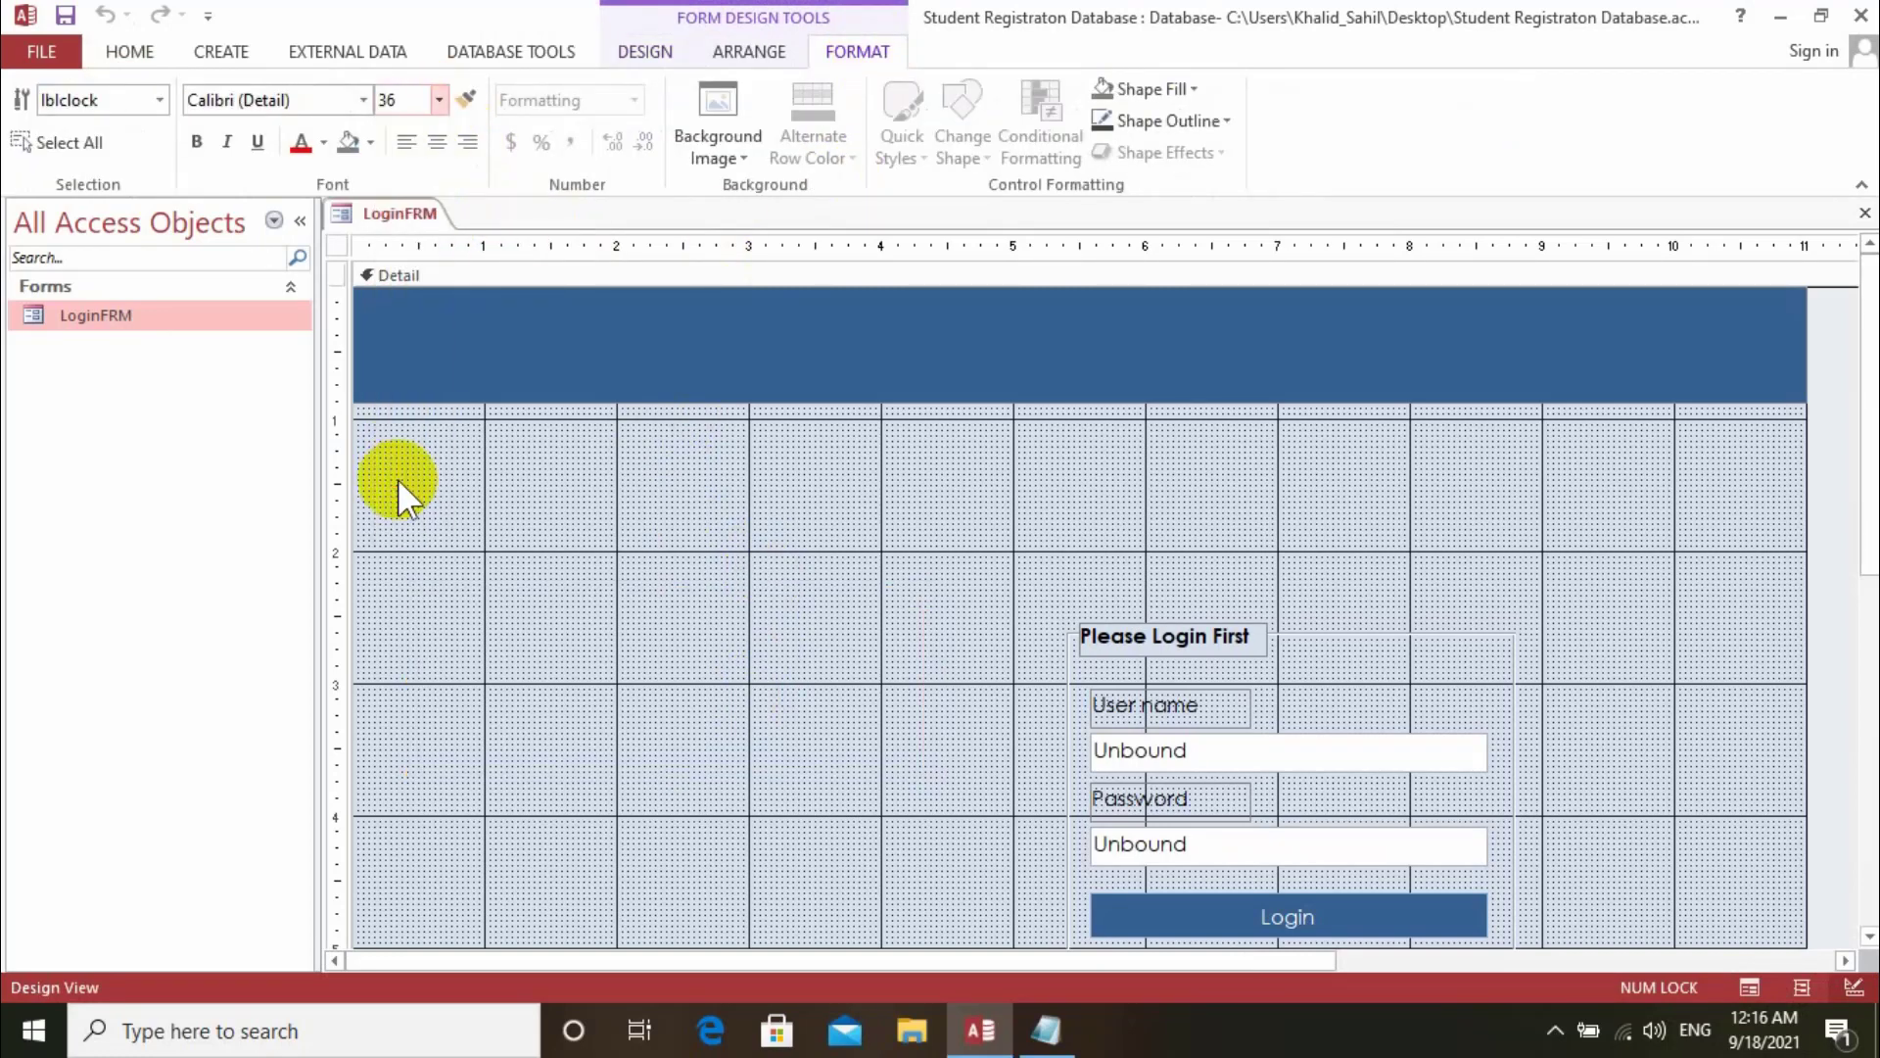
pyautogui.click(324, 143)
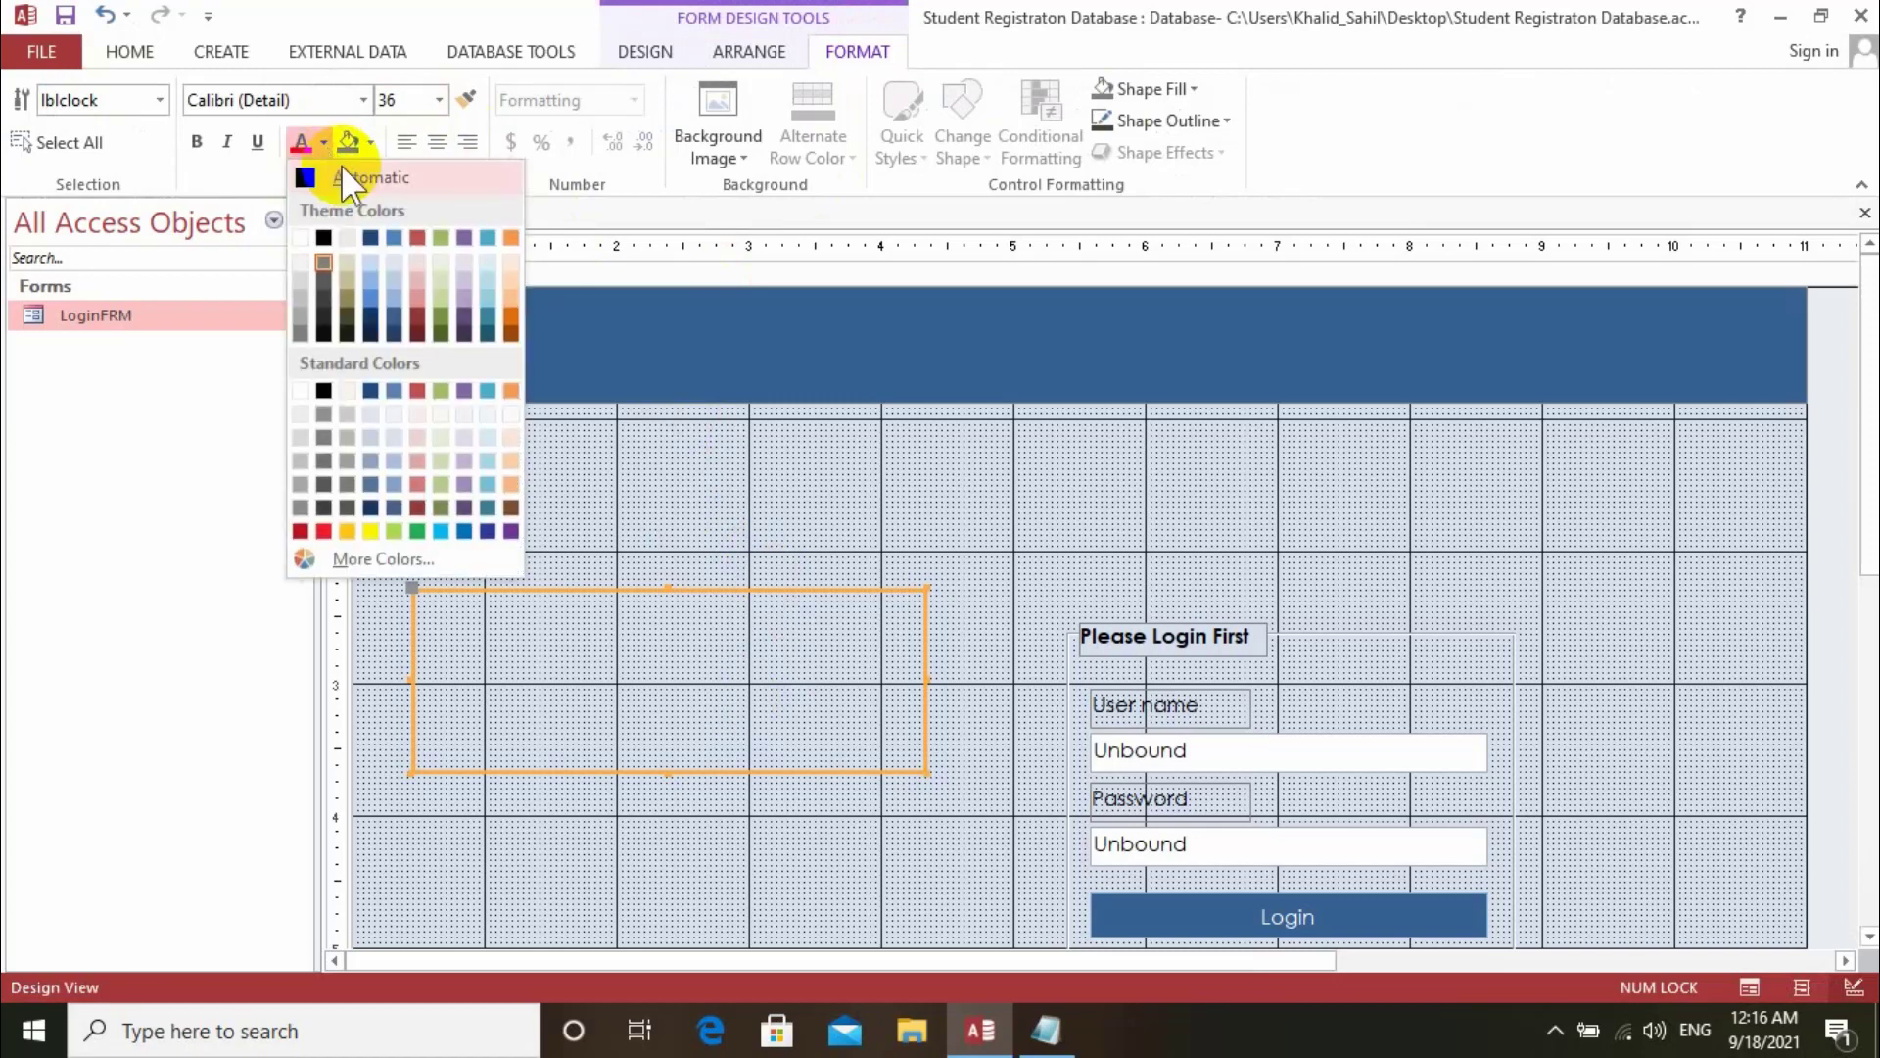
pyautogui.click(304, 176)
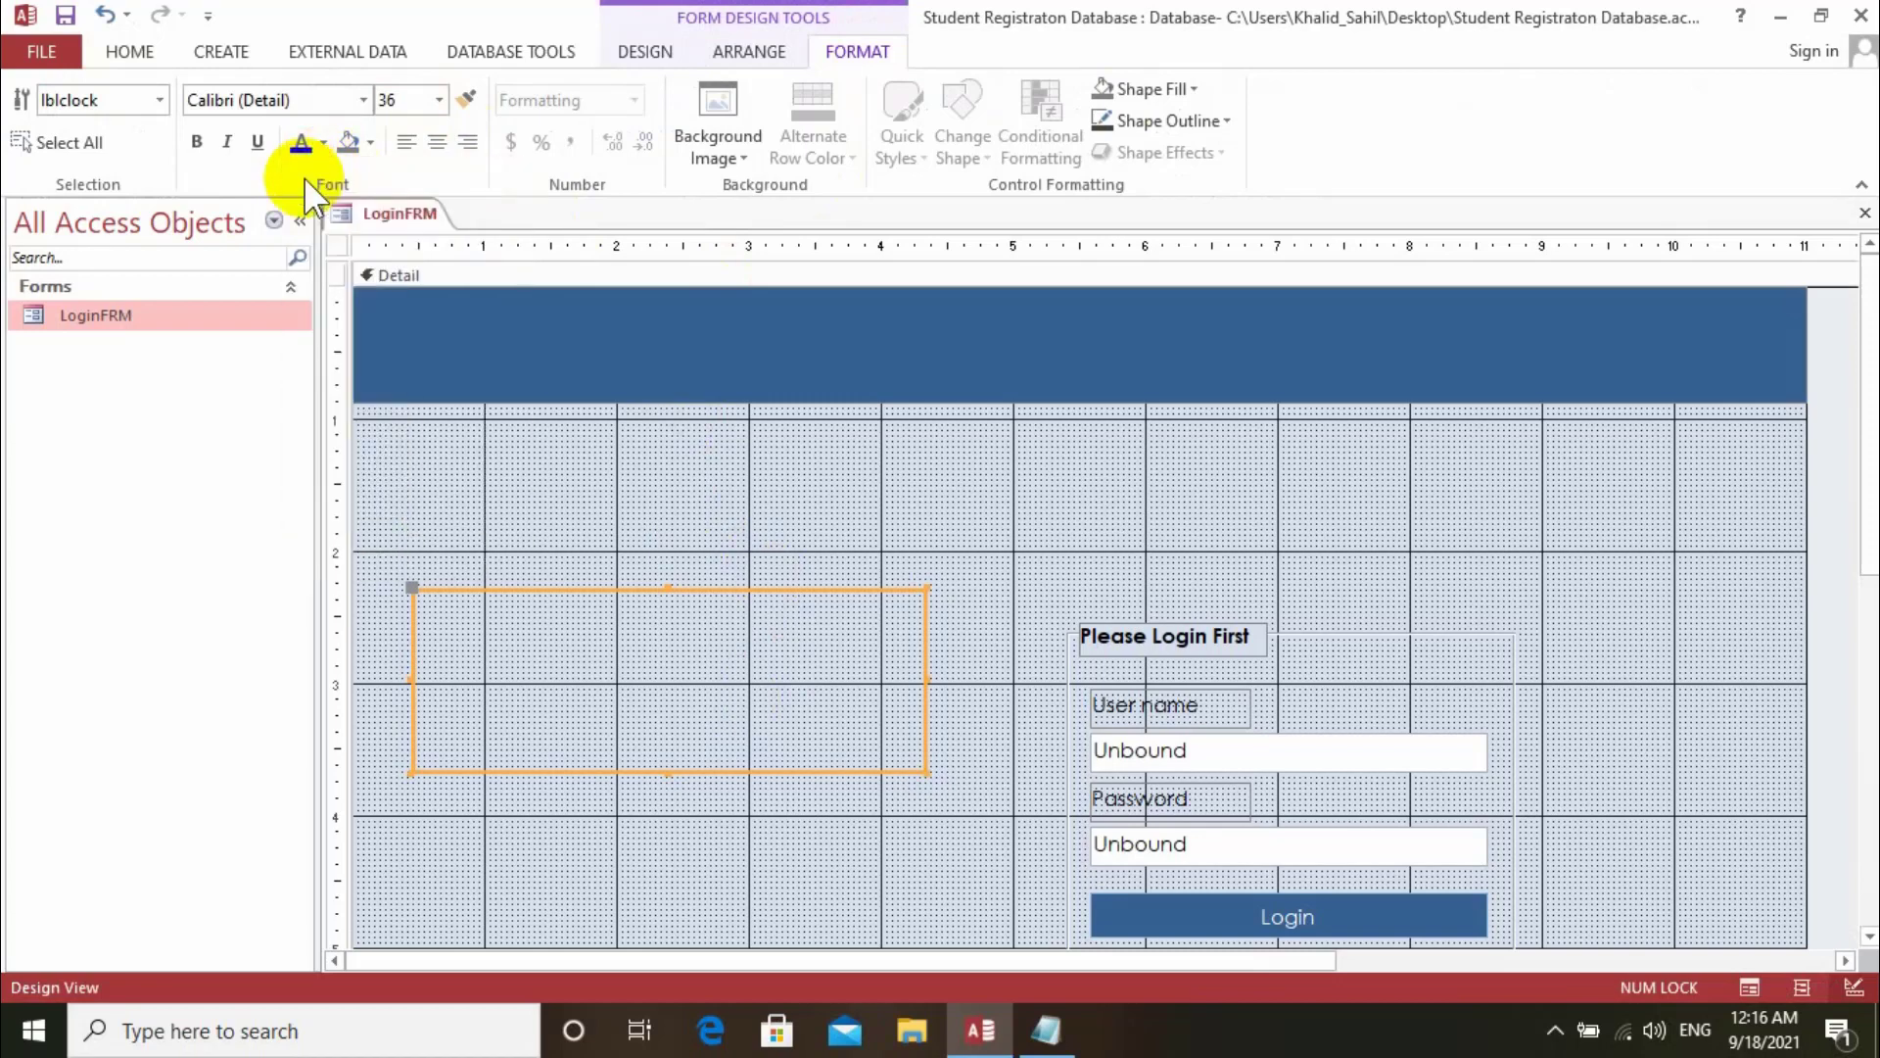
pyautogui.click(199, 145)
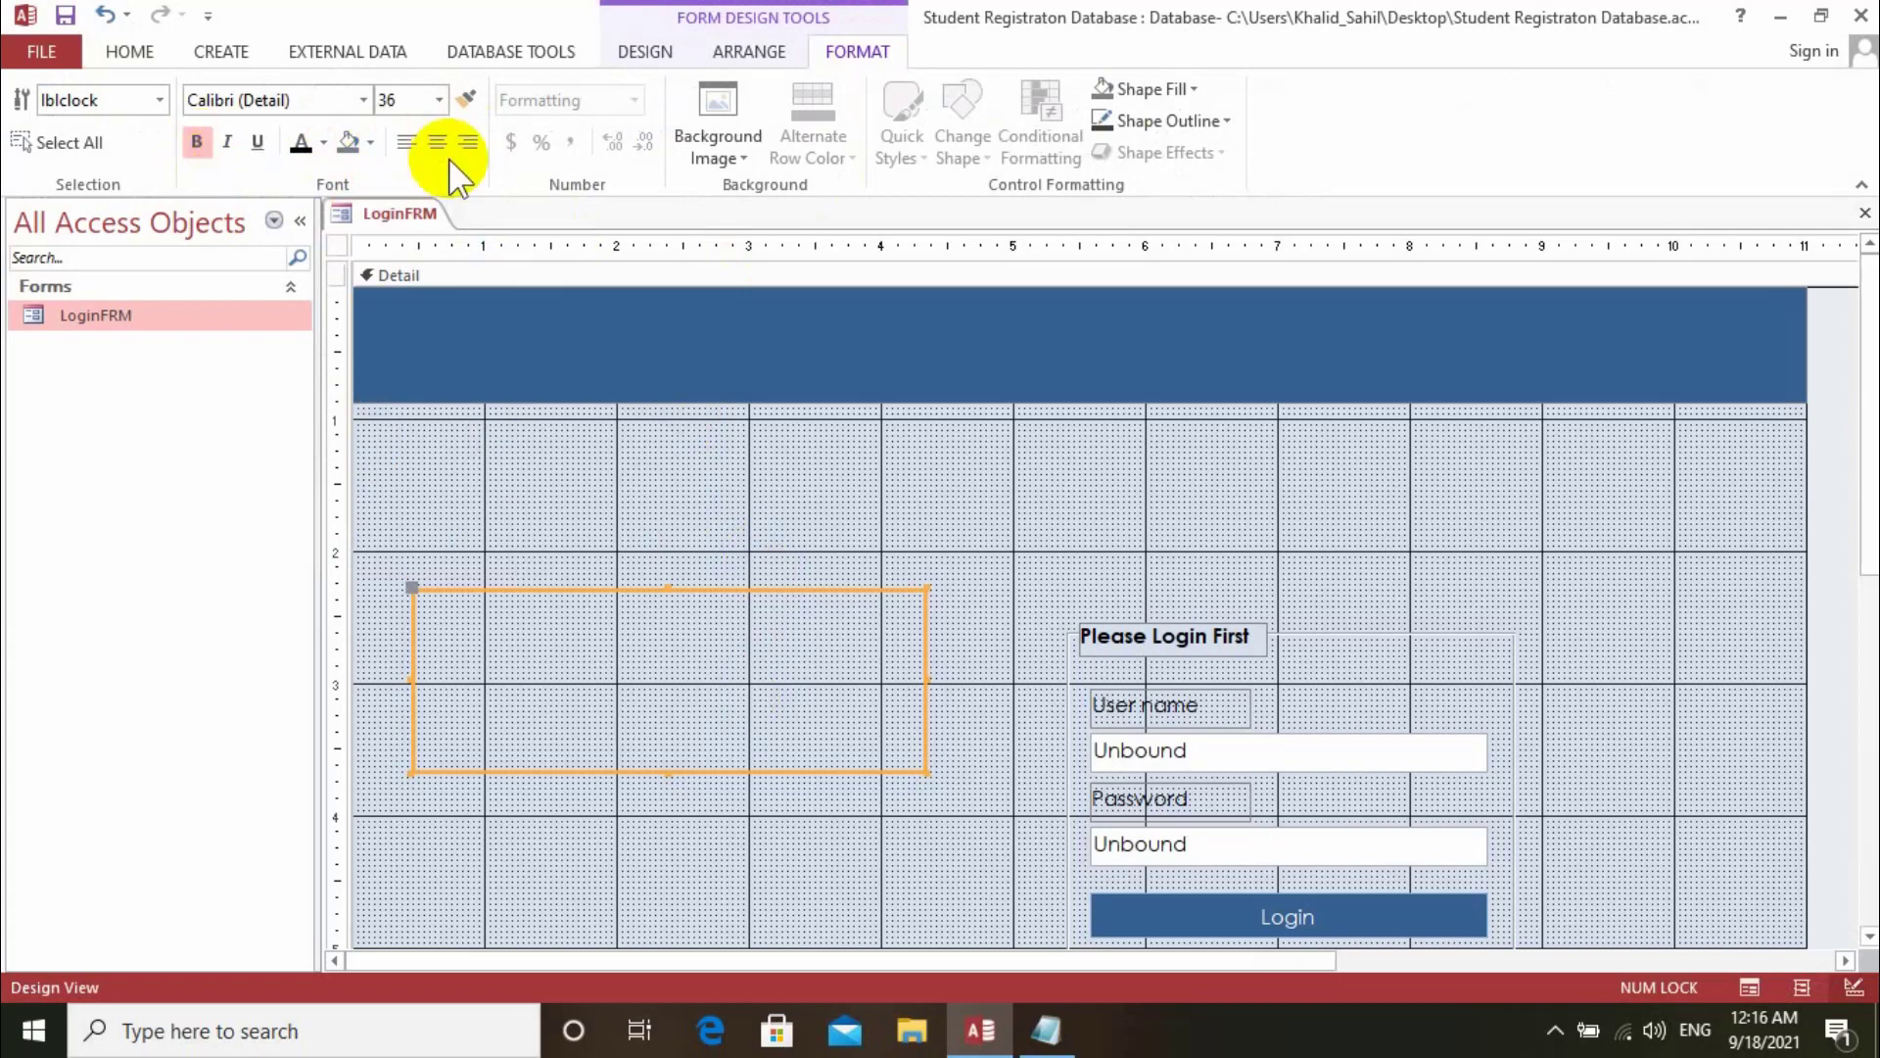
pyautogui.click(727, 473)
pyautogui.scroll(-2, 727, 473)
pyautogui.scroll(-3, 727, 473)
# Show the form's Event properties, with On Timer set to [Event Procedure] and Timer Interval 100.
pyautogui.rightClick(733, 617)
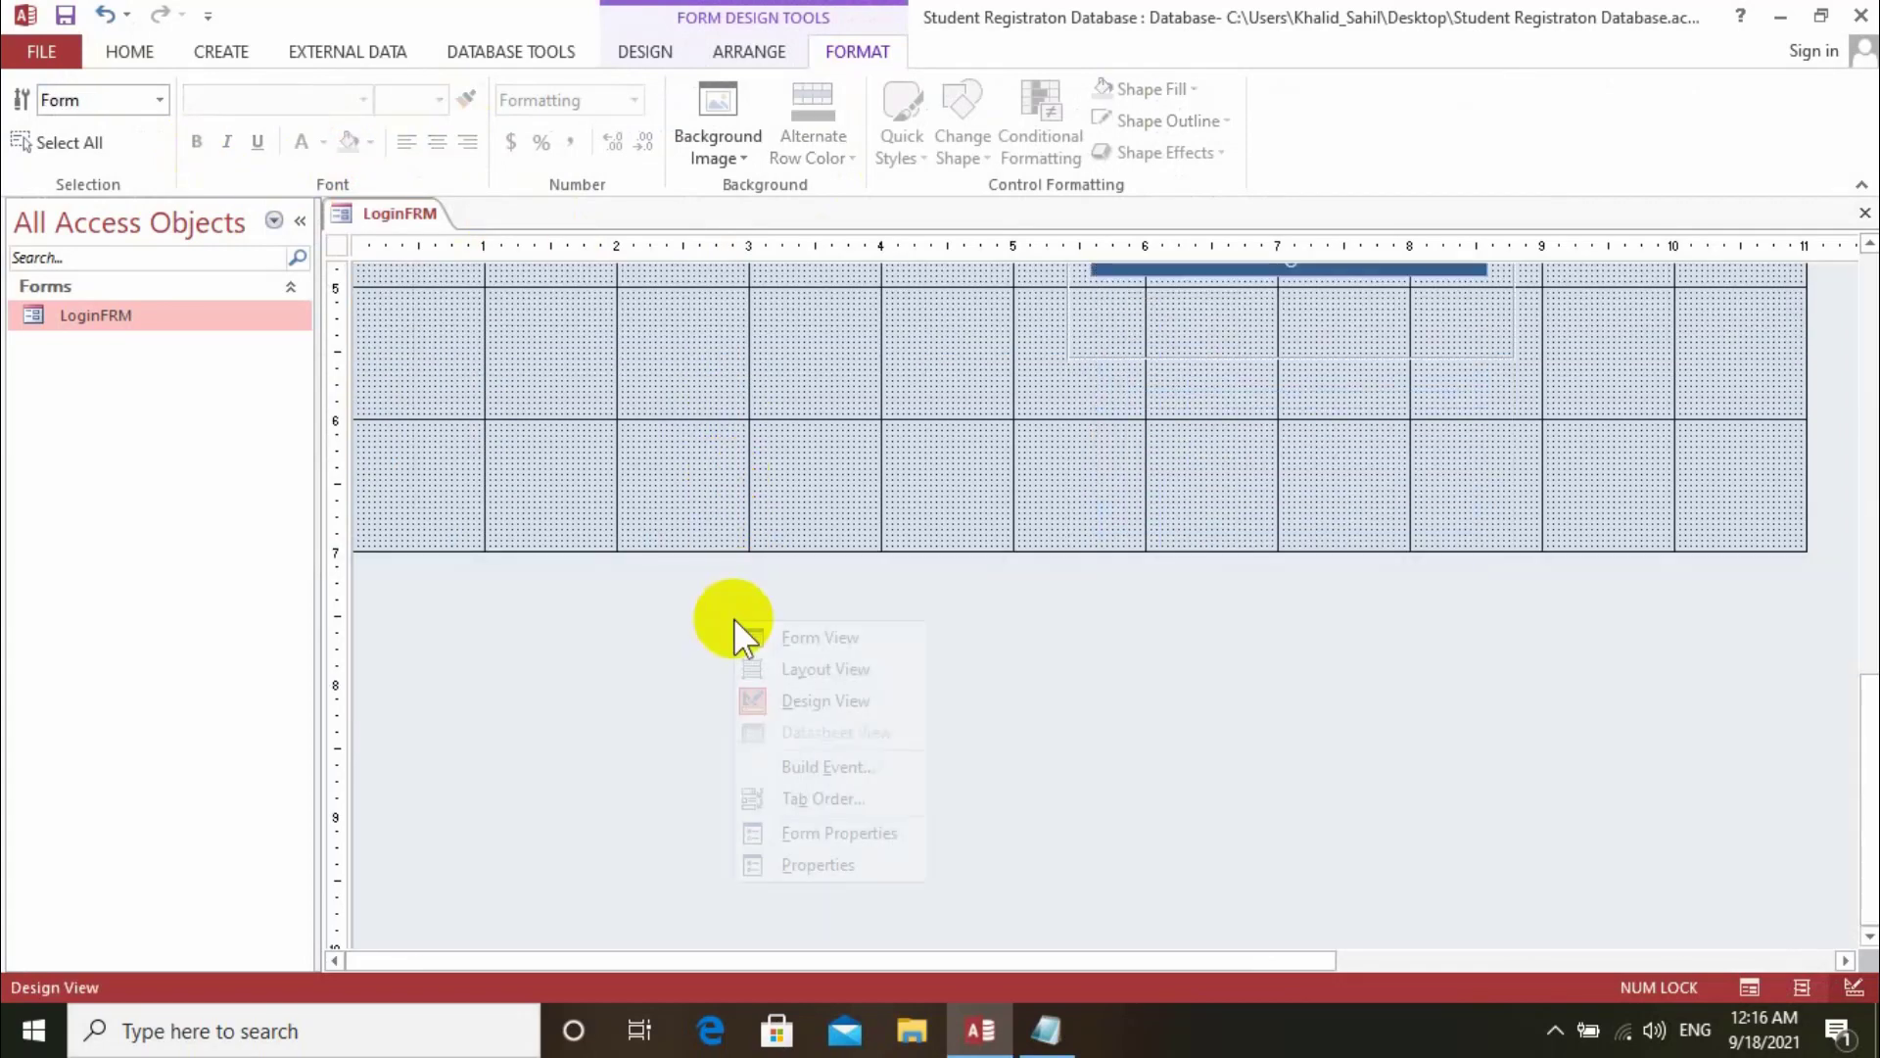
pyautogui.click(790, 855)
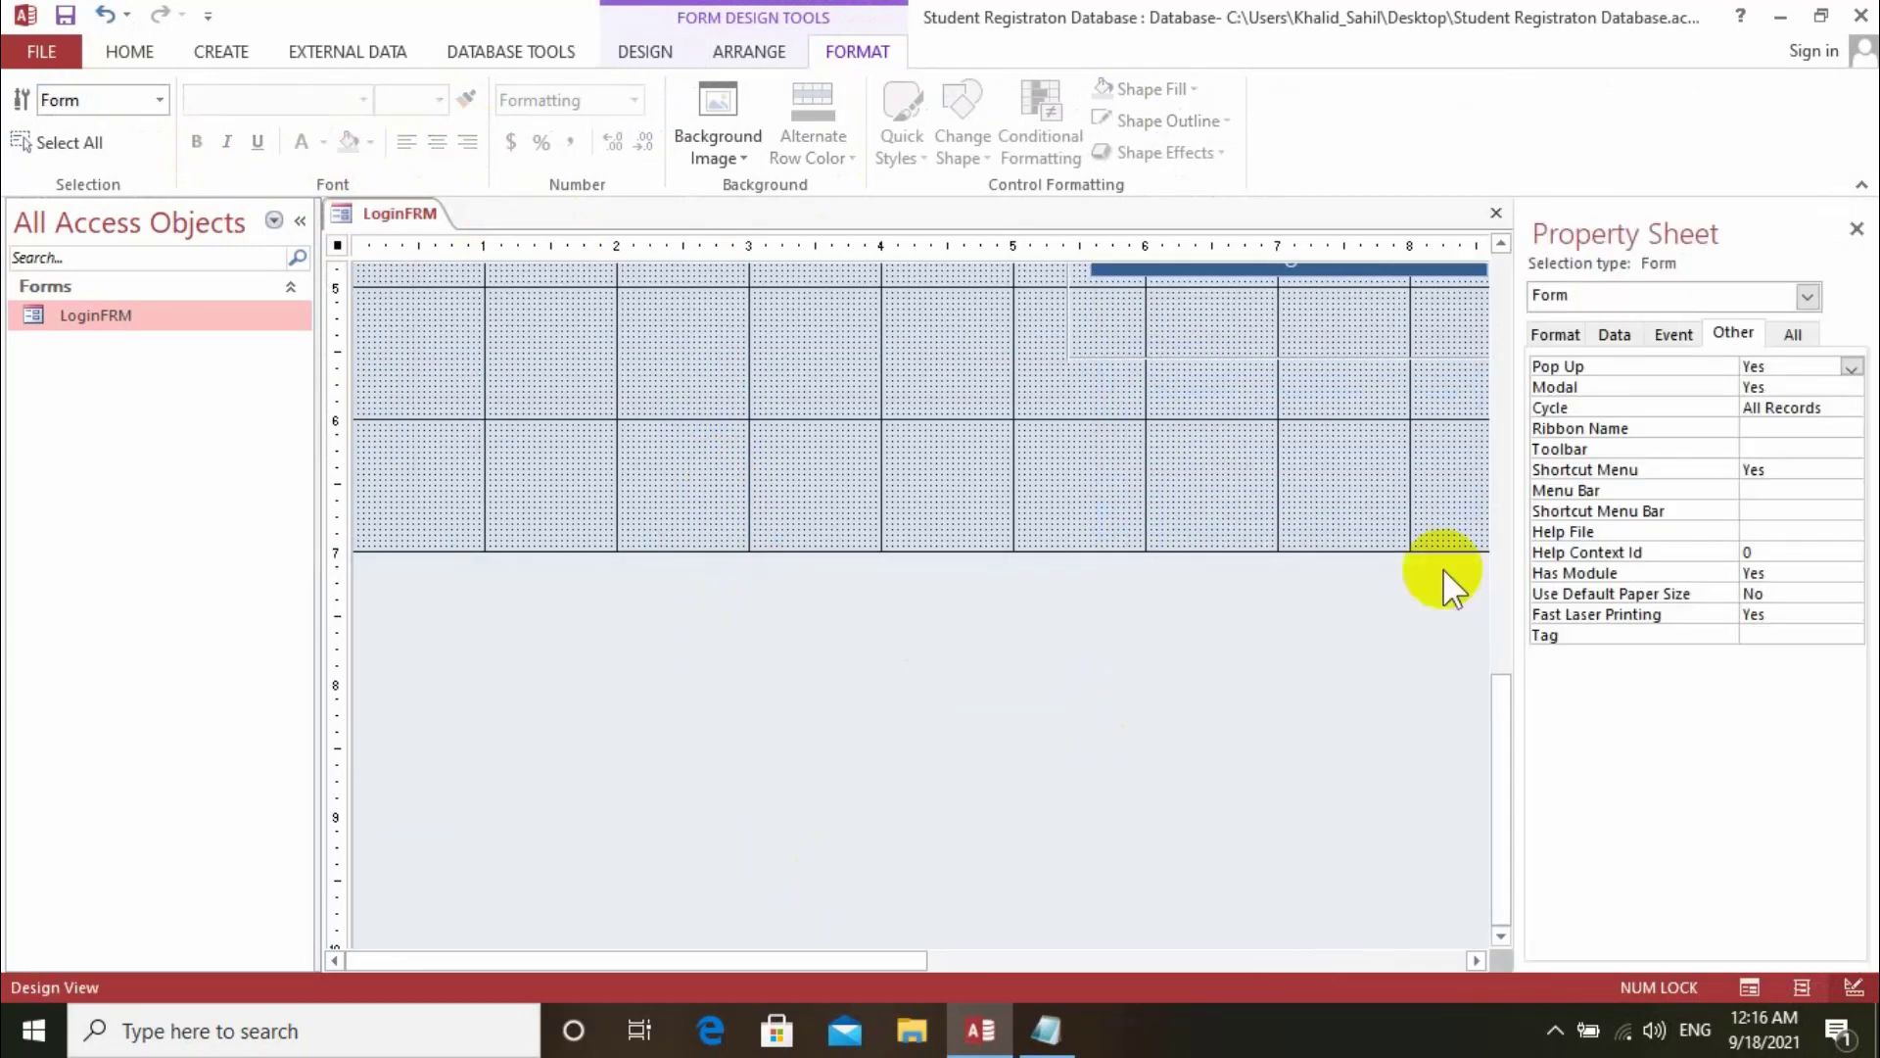
pyautogui.click(1674, 335)
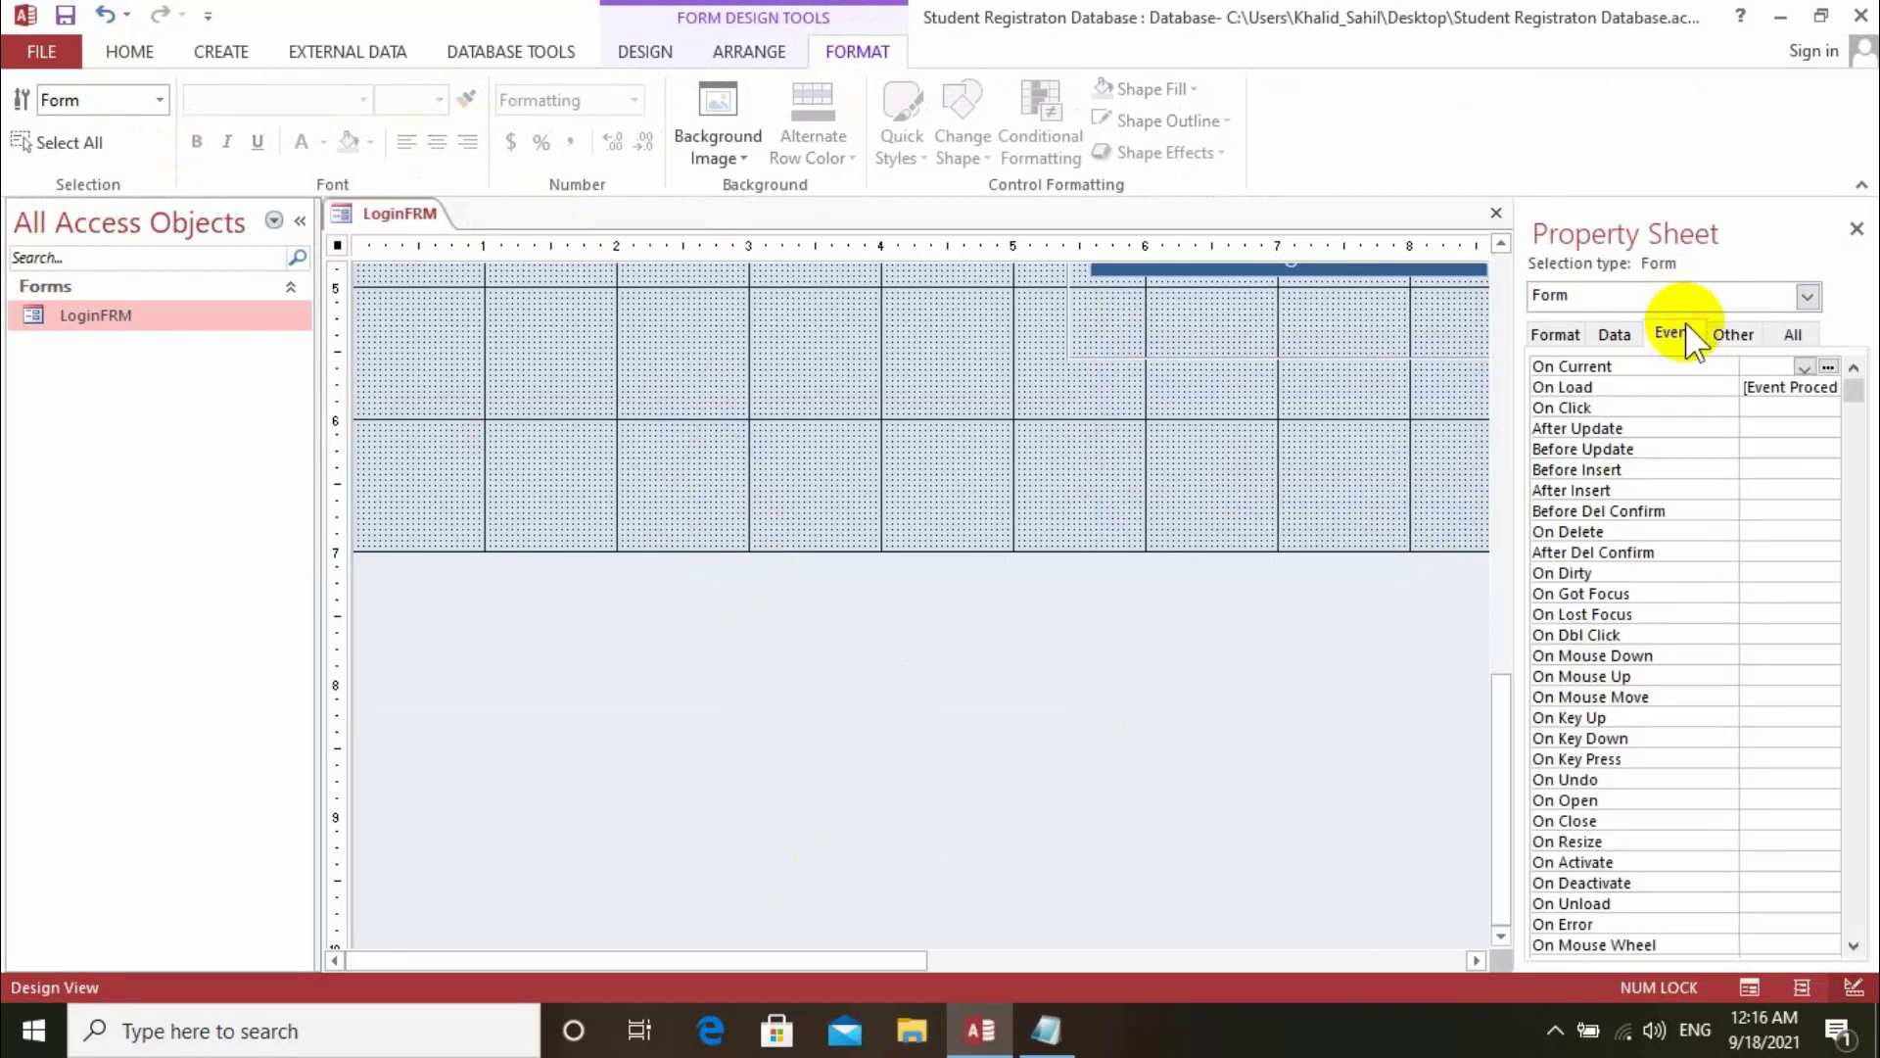
pyautogui.scroll(-2, 1704, 509)
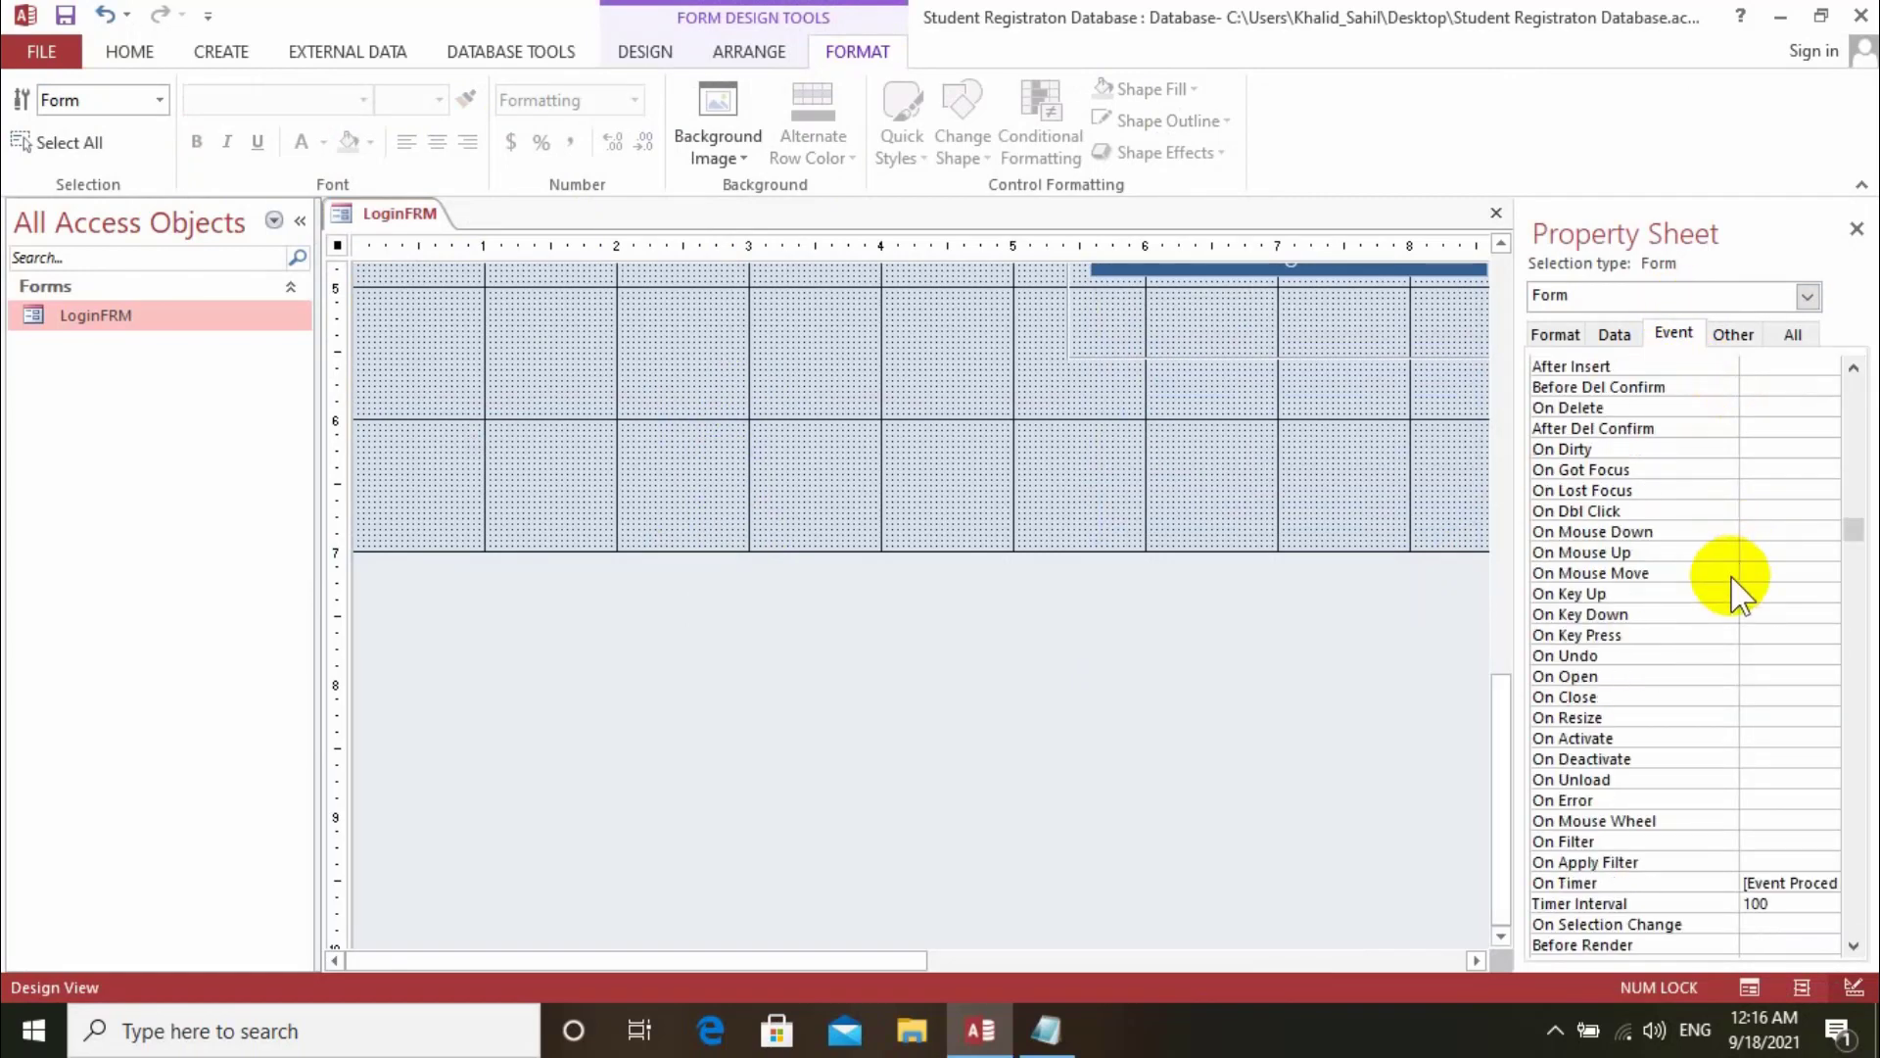
pyautogui.scroll(-2, 1733, 607)
pyautogui.scroll(-1, 1732, 737)
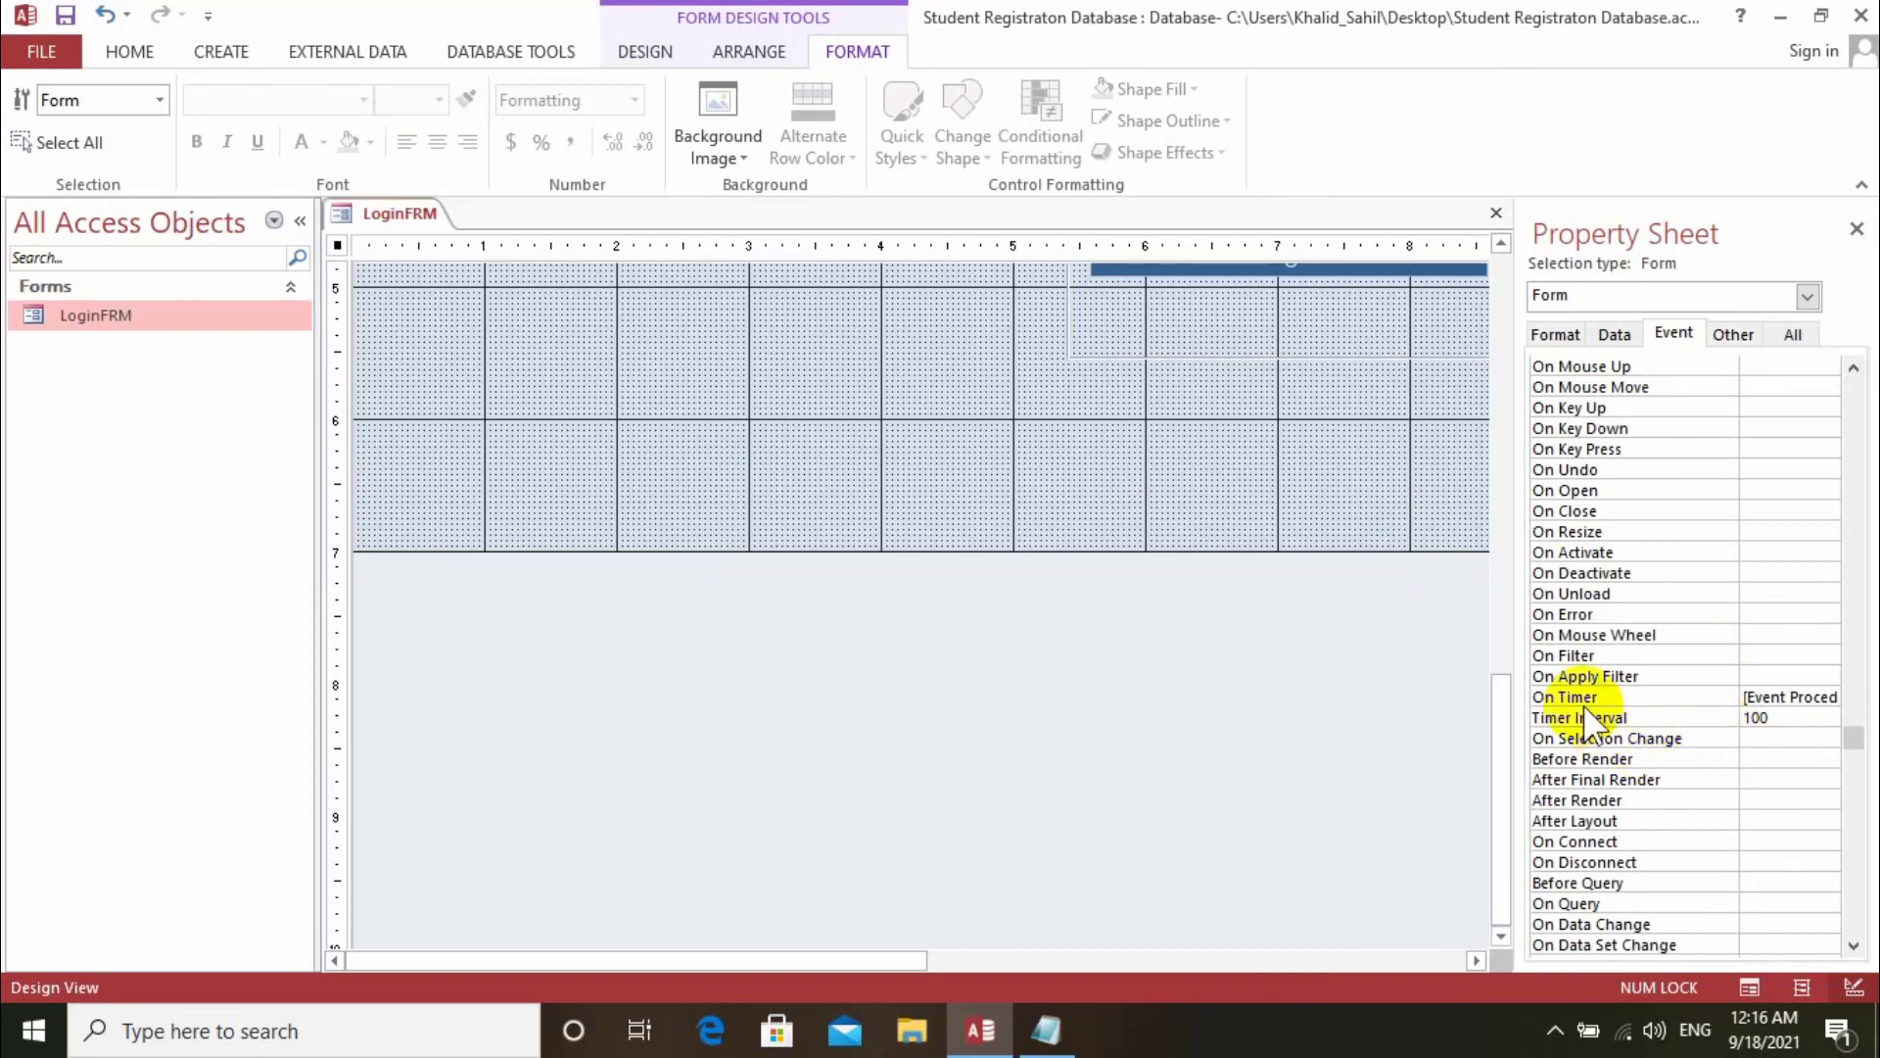
pyautogui.click(1753, 696)
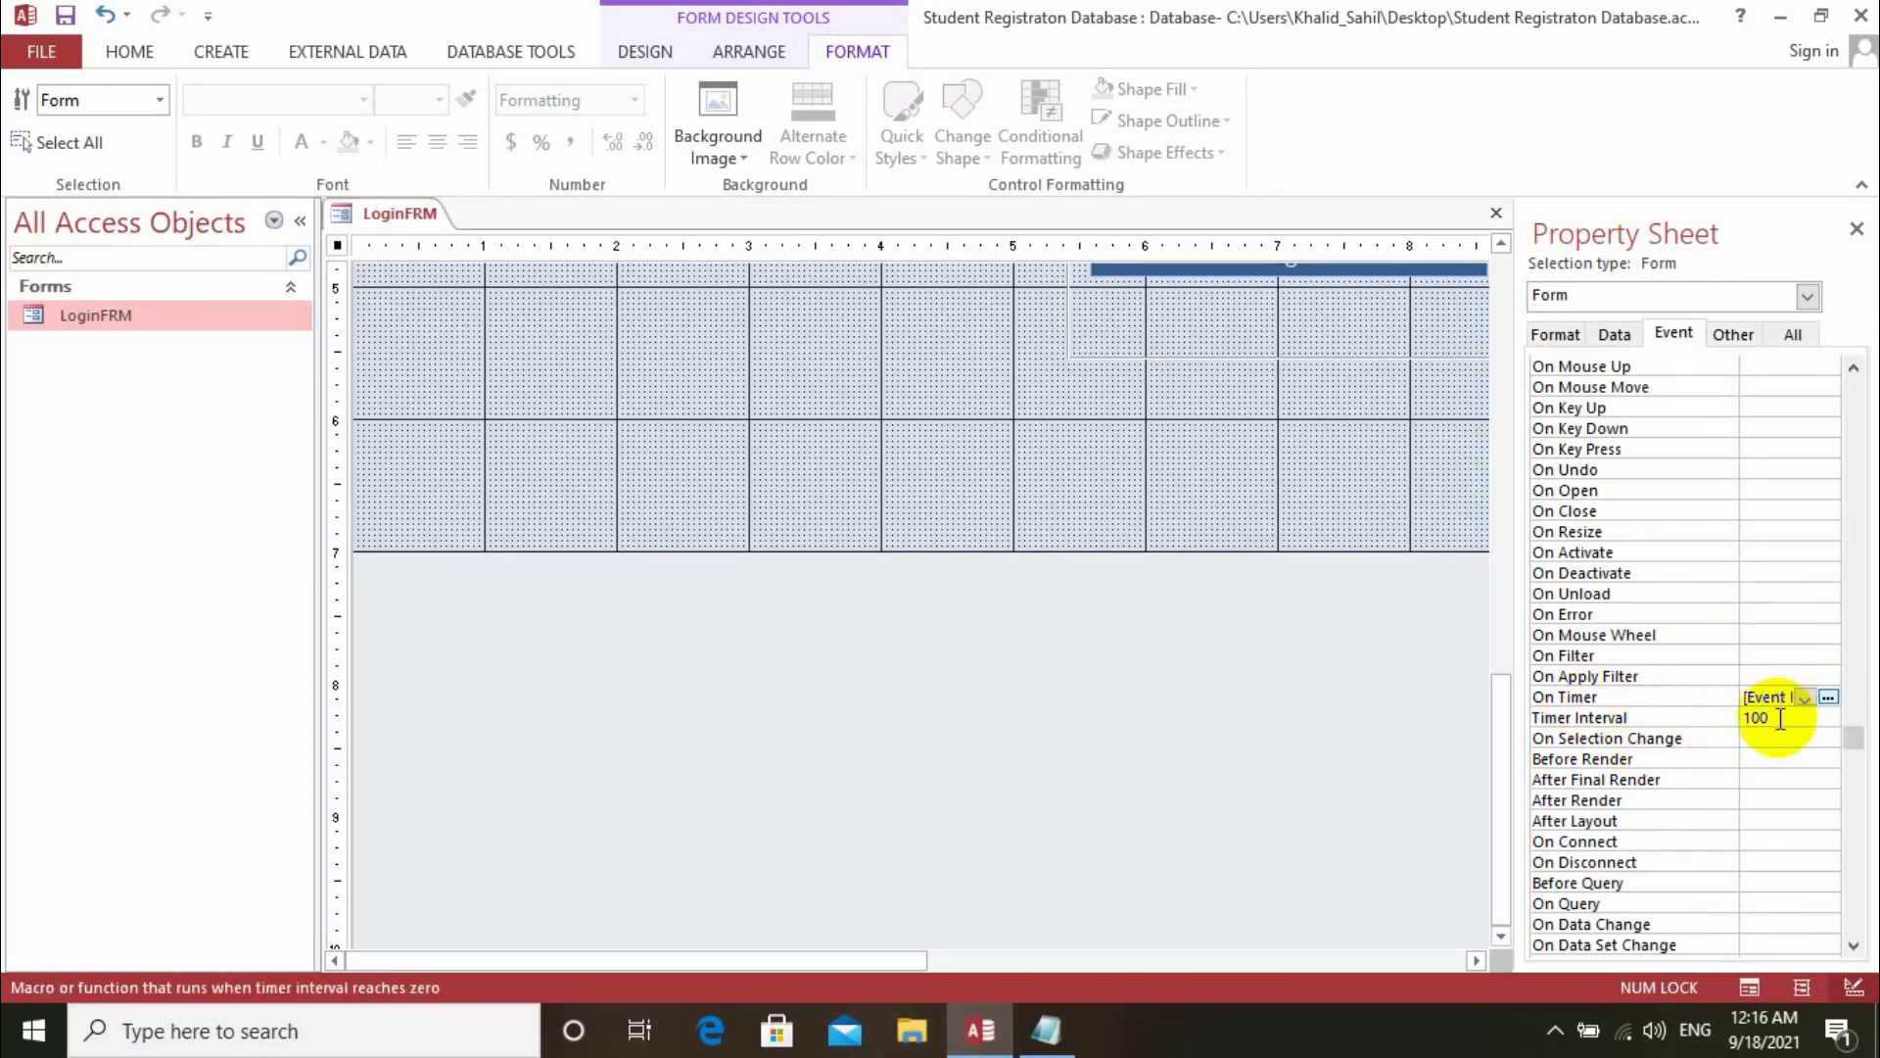
pyautogui.doubleClick(1775, 722)
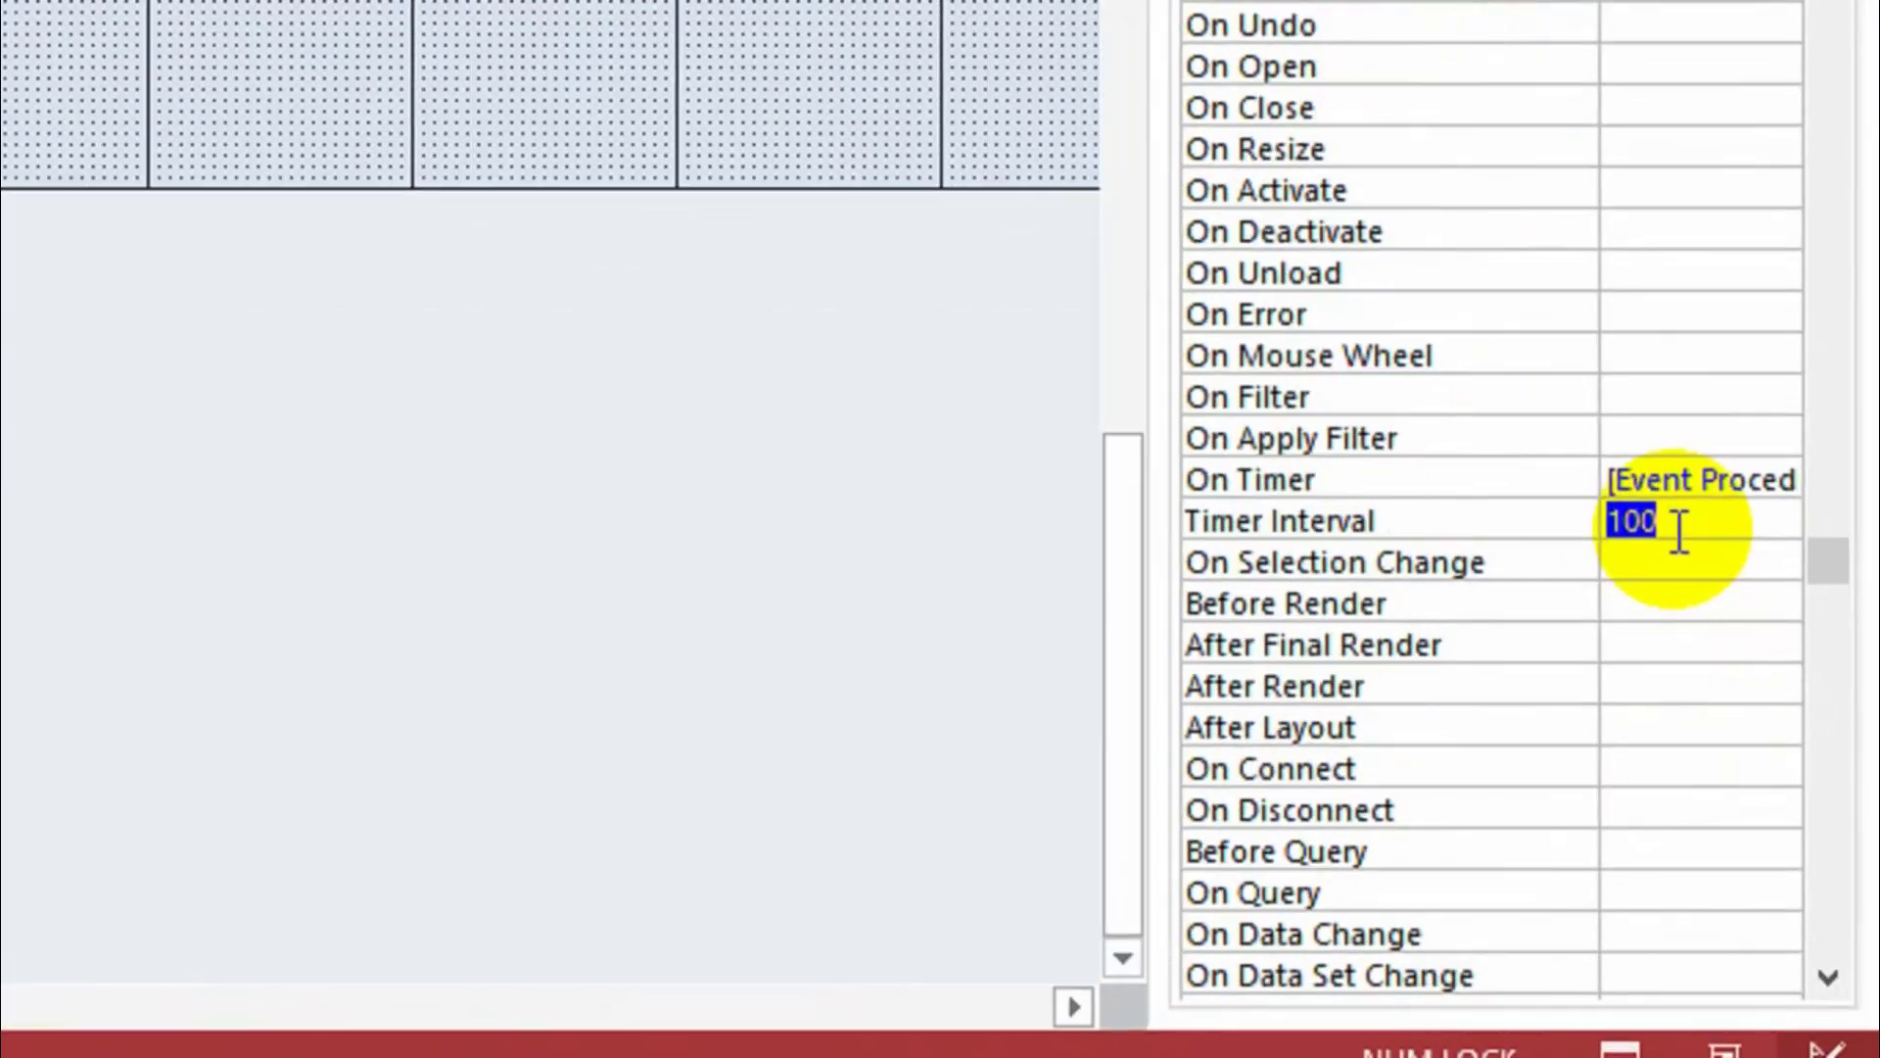
pyautogui.click(1779, 722)
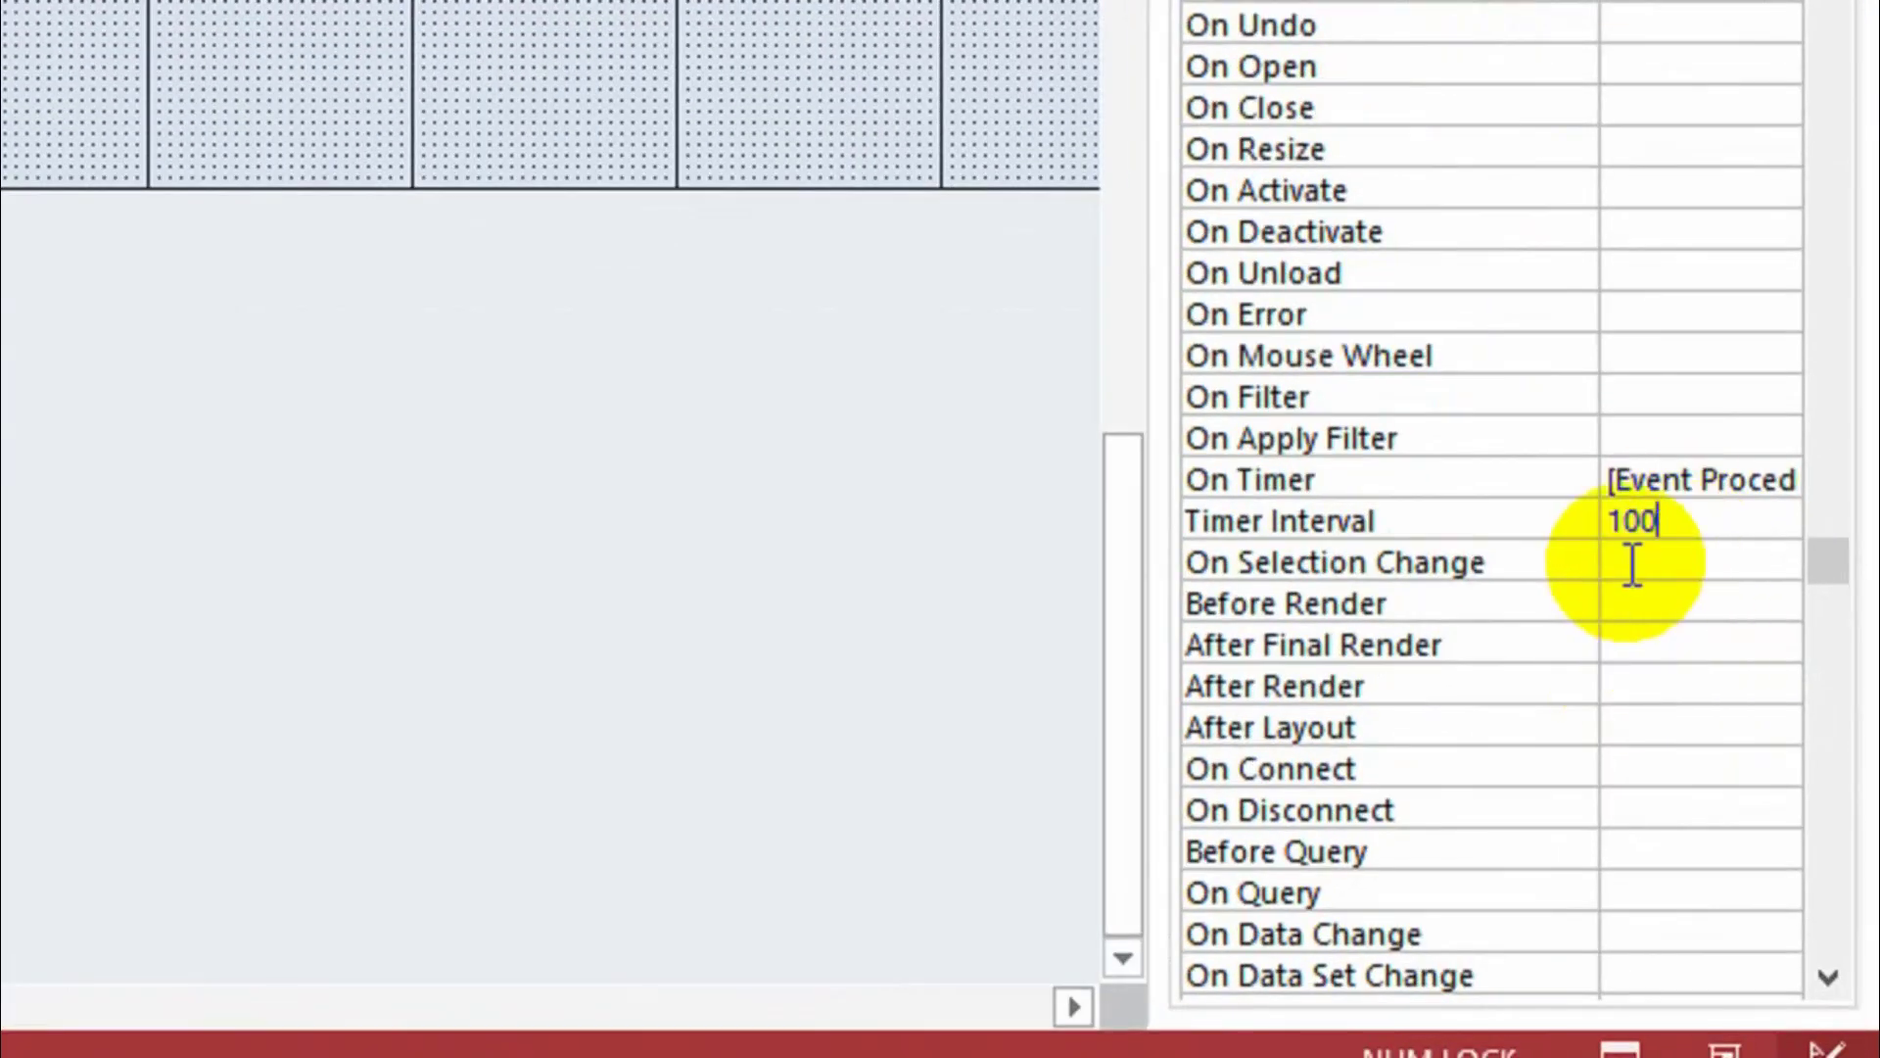
pyautogui.click(1739, 480)
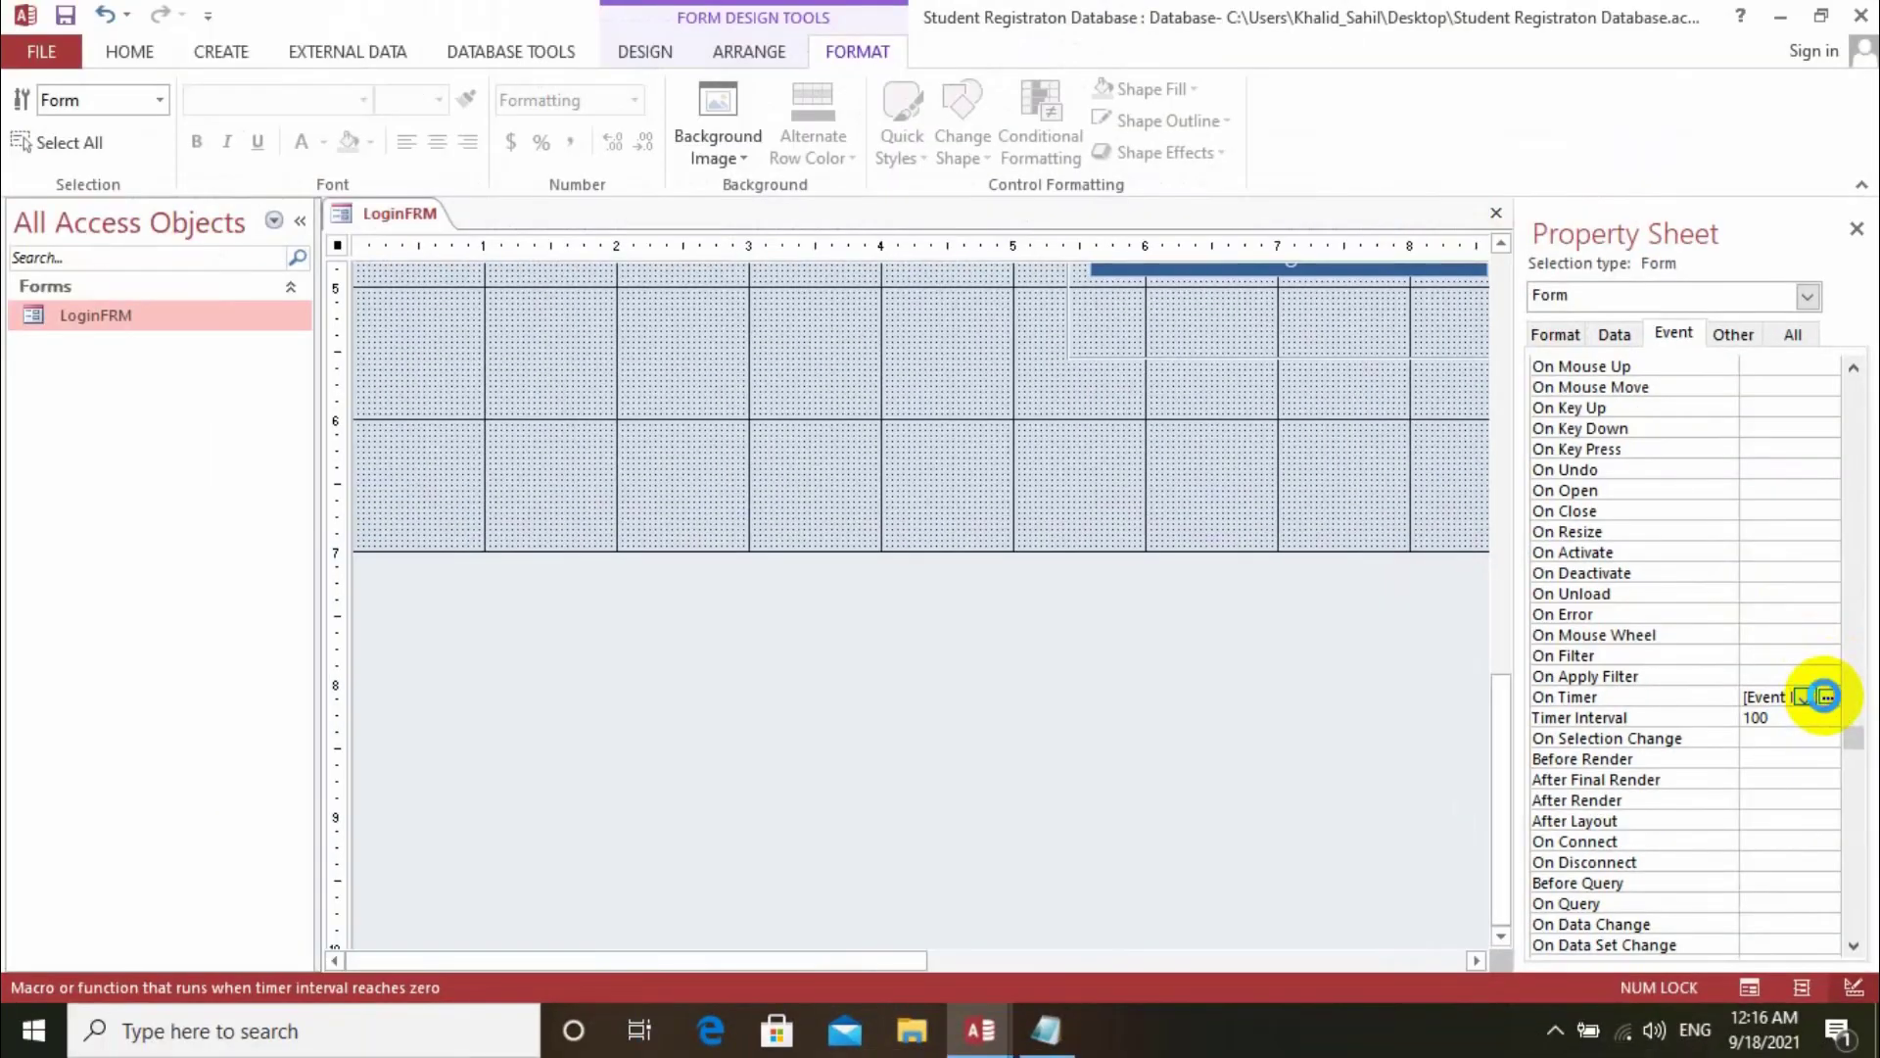
# In the Form_Timer procedure, write Me.lblclock.Caption = Time using IntelliSense completion.
pyautogui.click(1825, 696)
pyautogui.write("'' type coding")
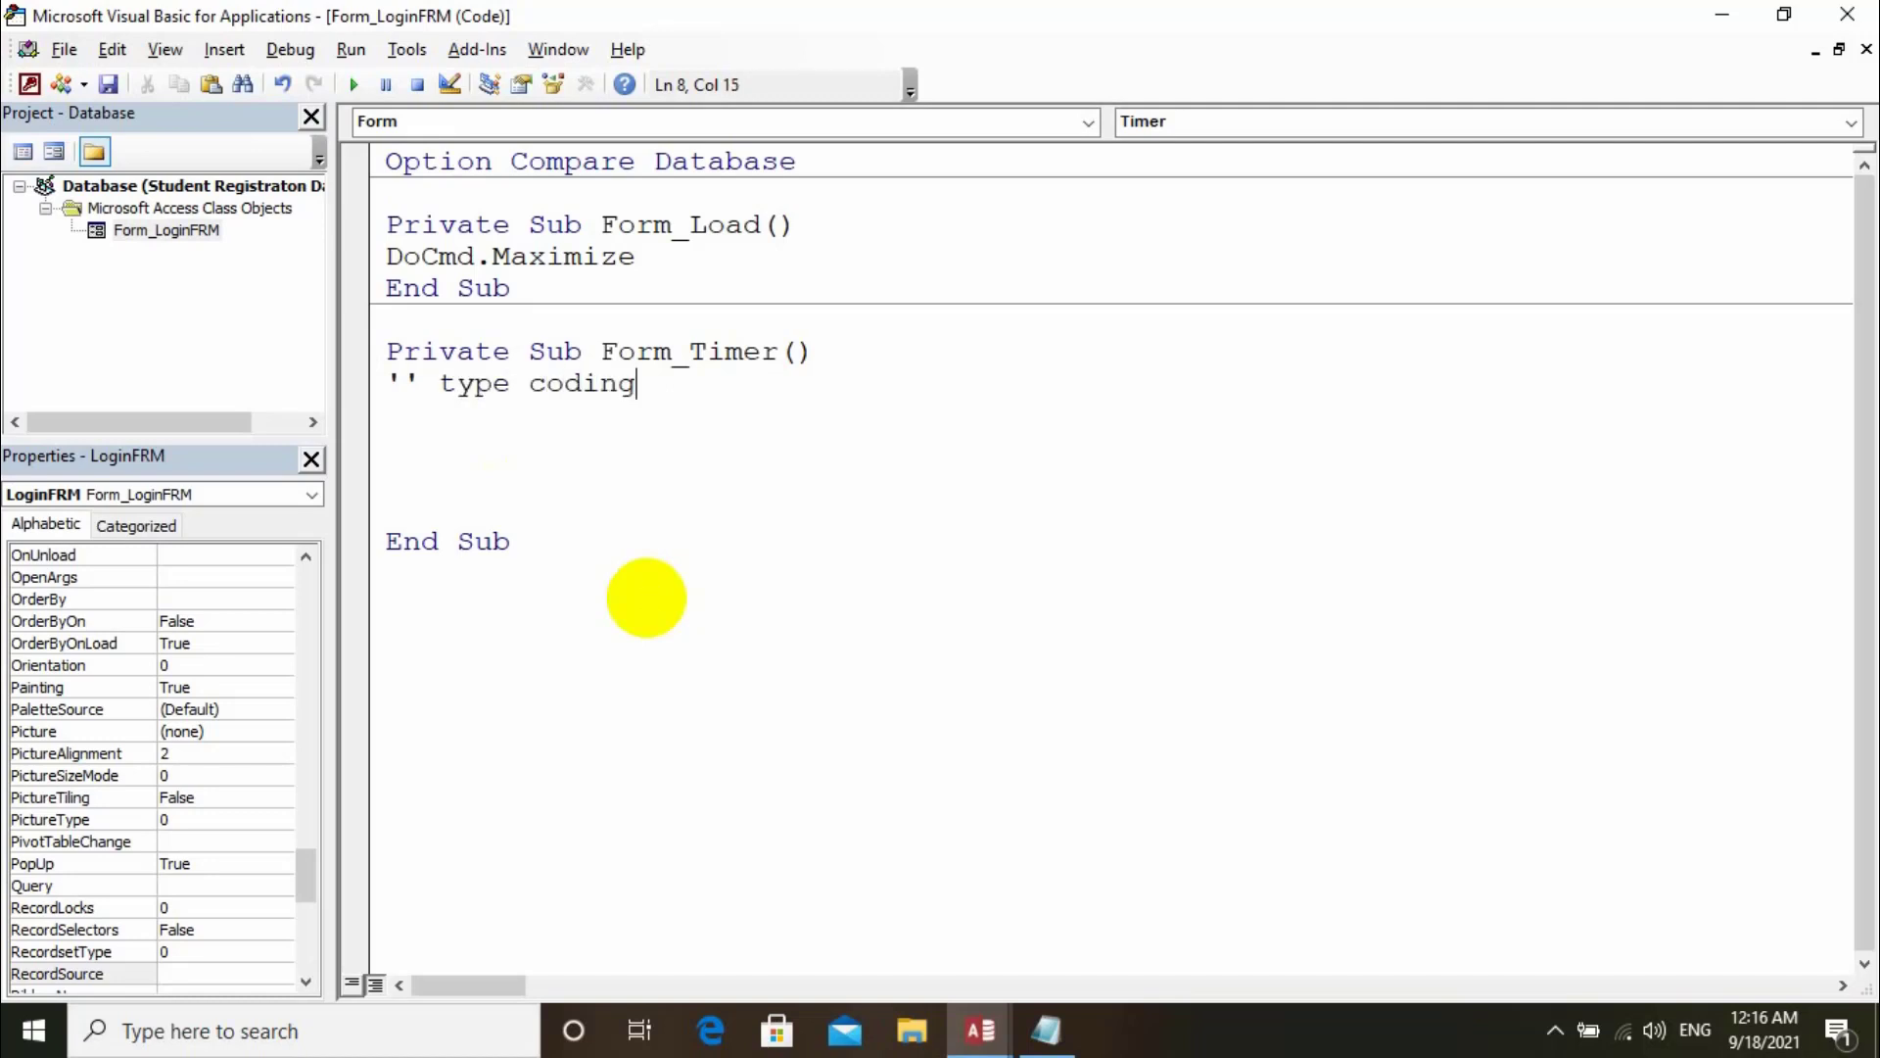
pyautogui.press('Return')
pyautogui.press('Return')
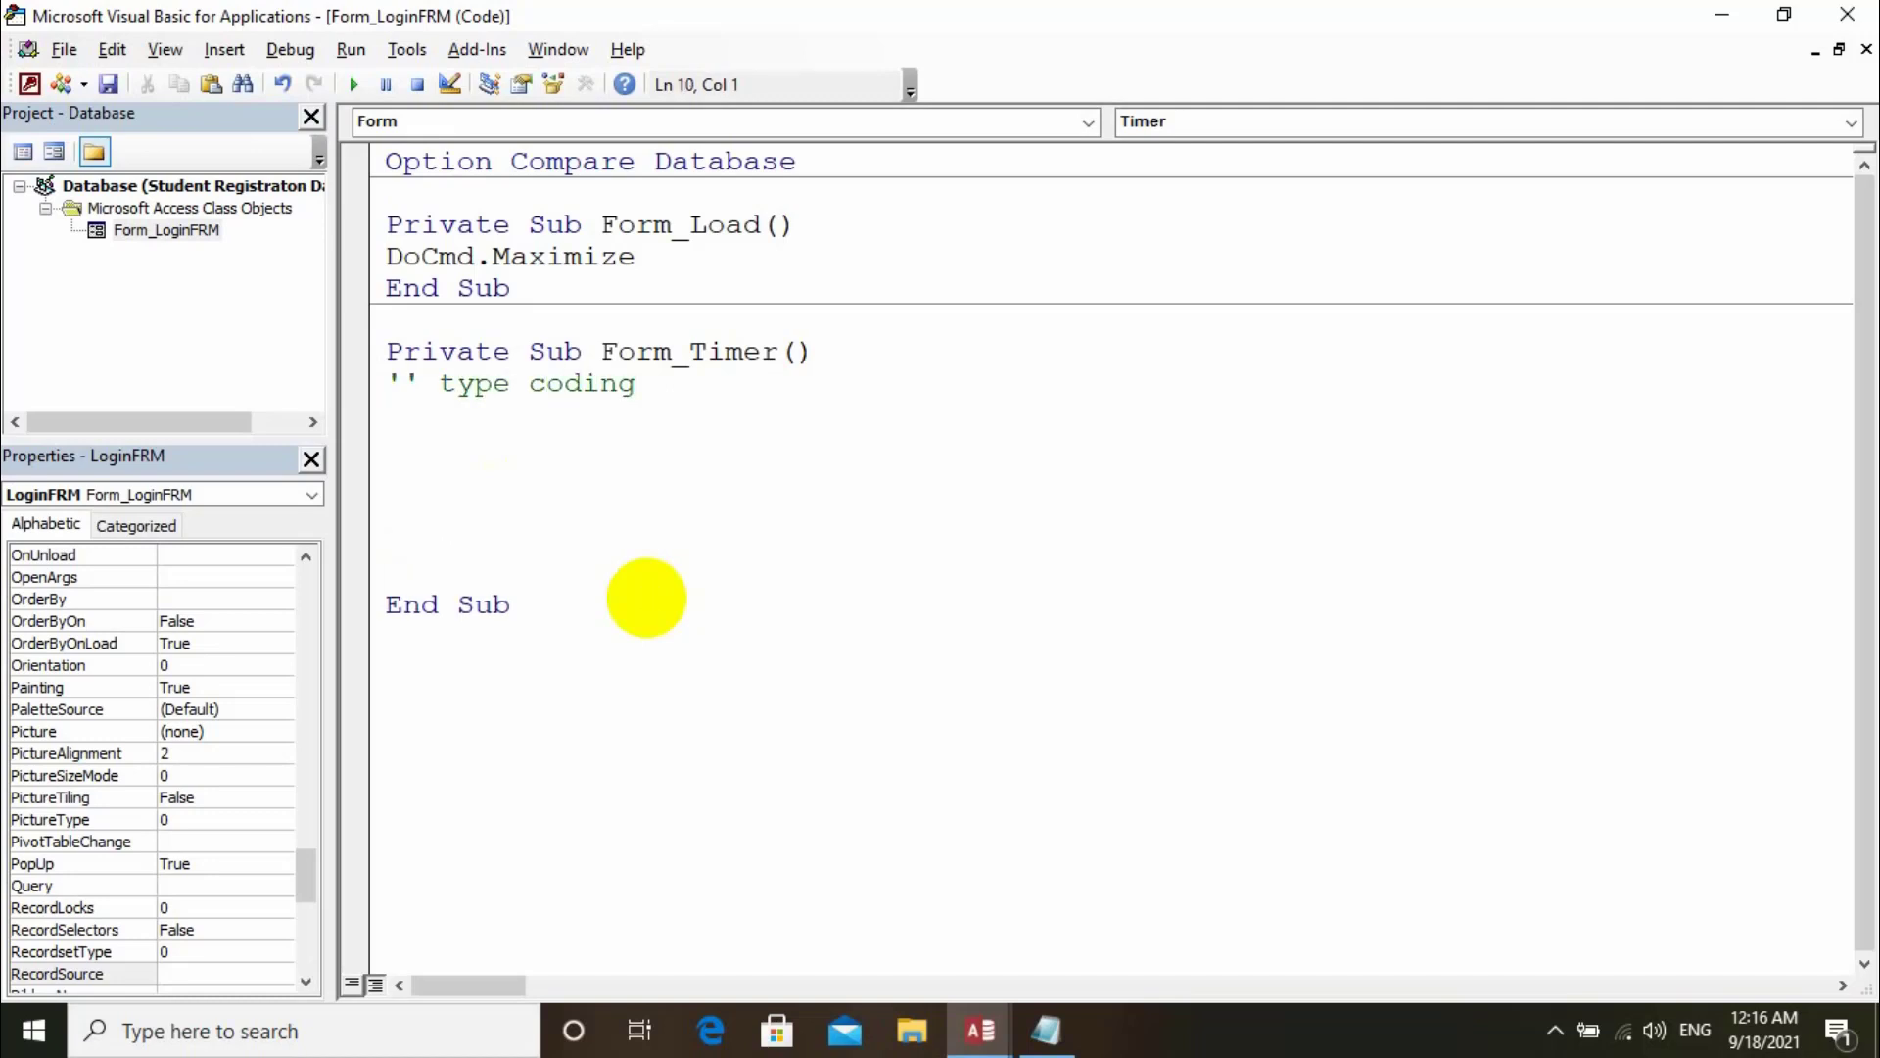
pyautogui.write('me.lbl')
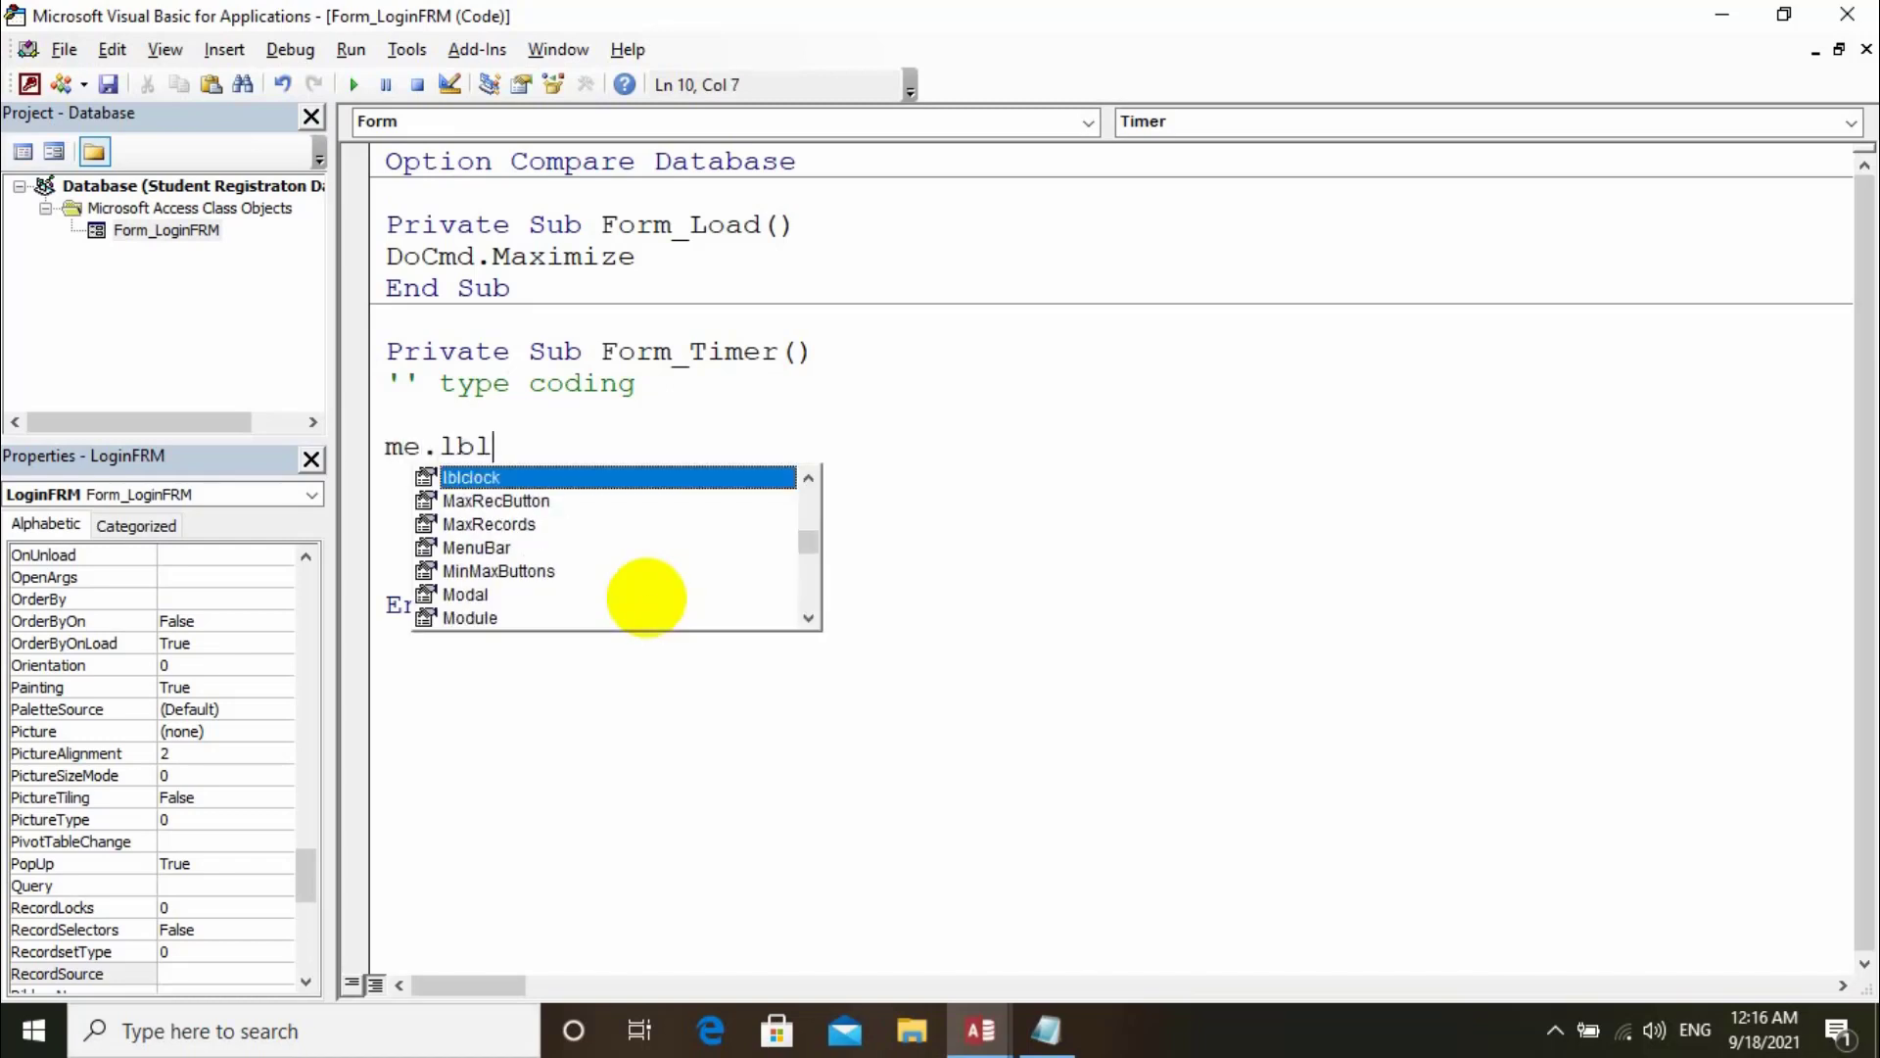
pyautogui.press('Tab')
pyautogui.write('.lbl')
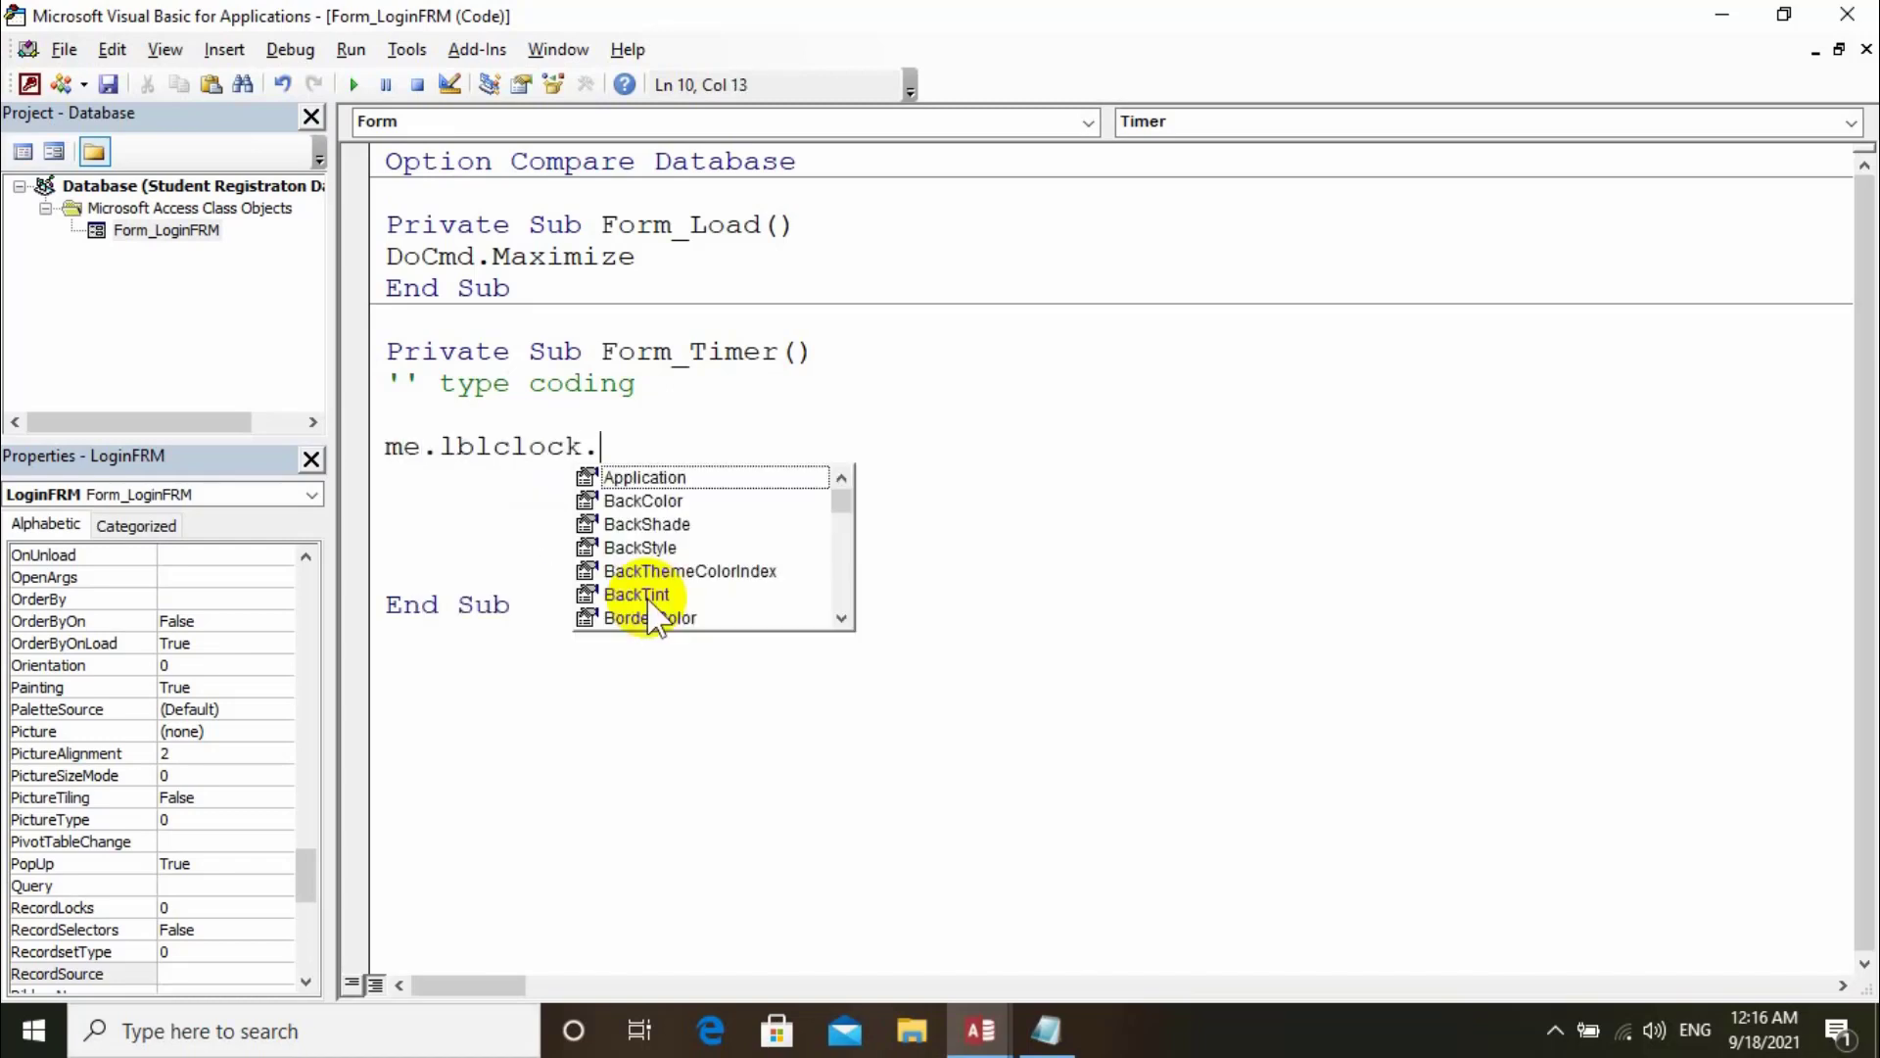
pyautogui.write('c')
pyautogui.press('Tab')
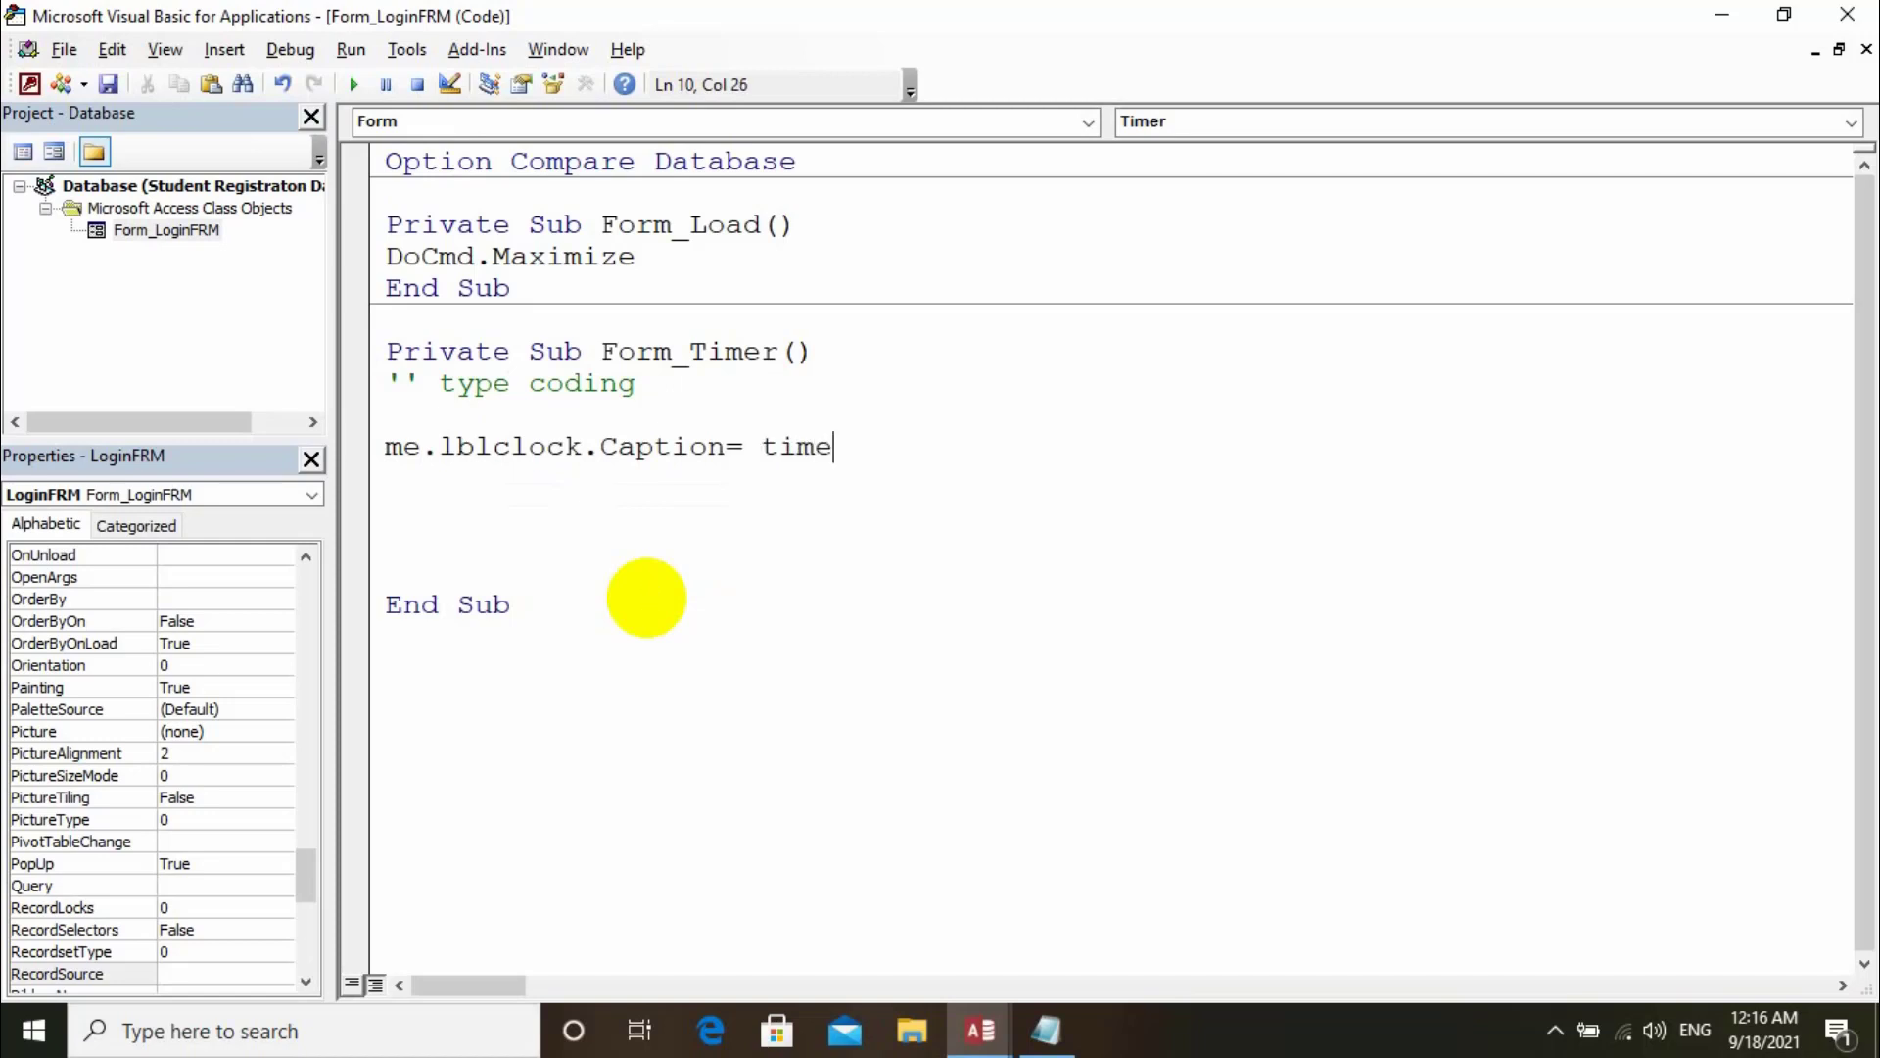
pyautogui.press('Return')
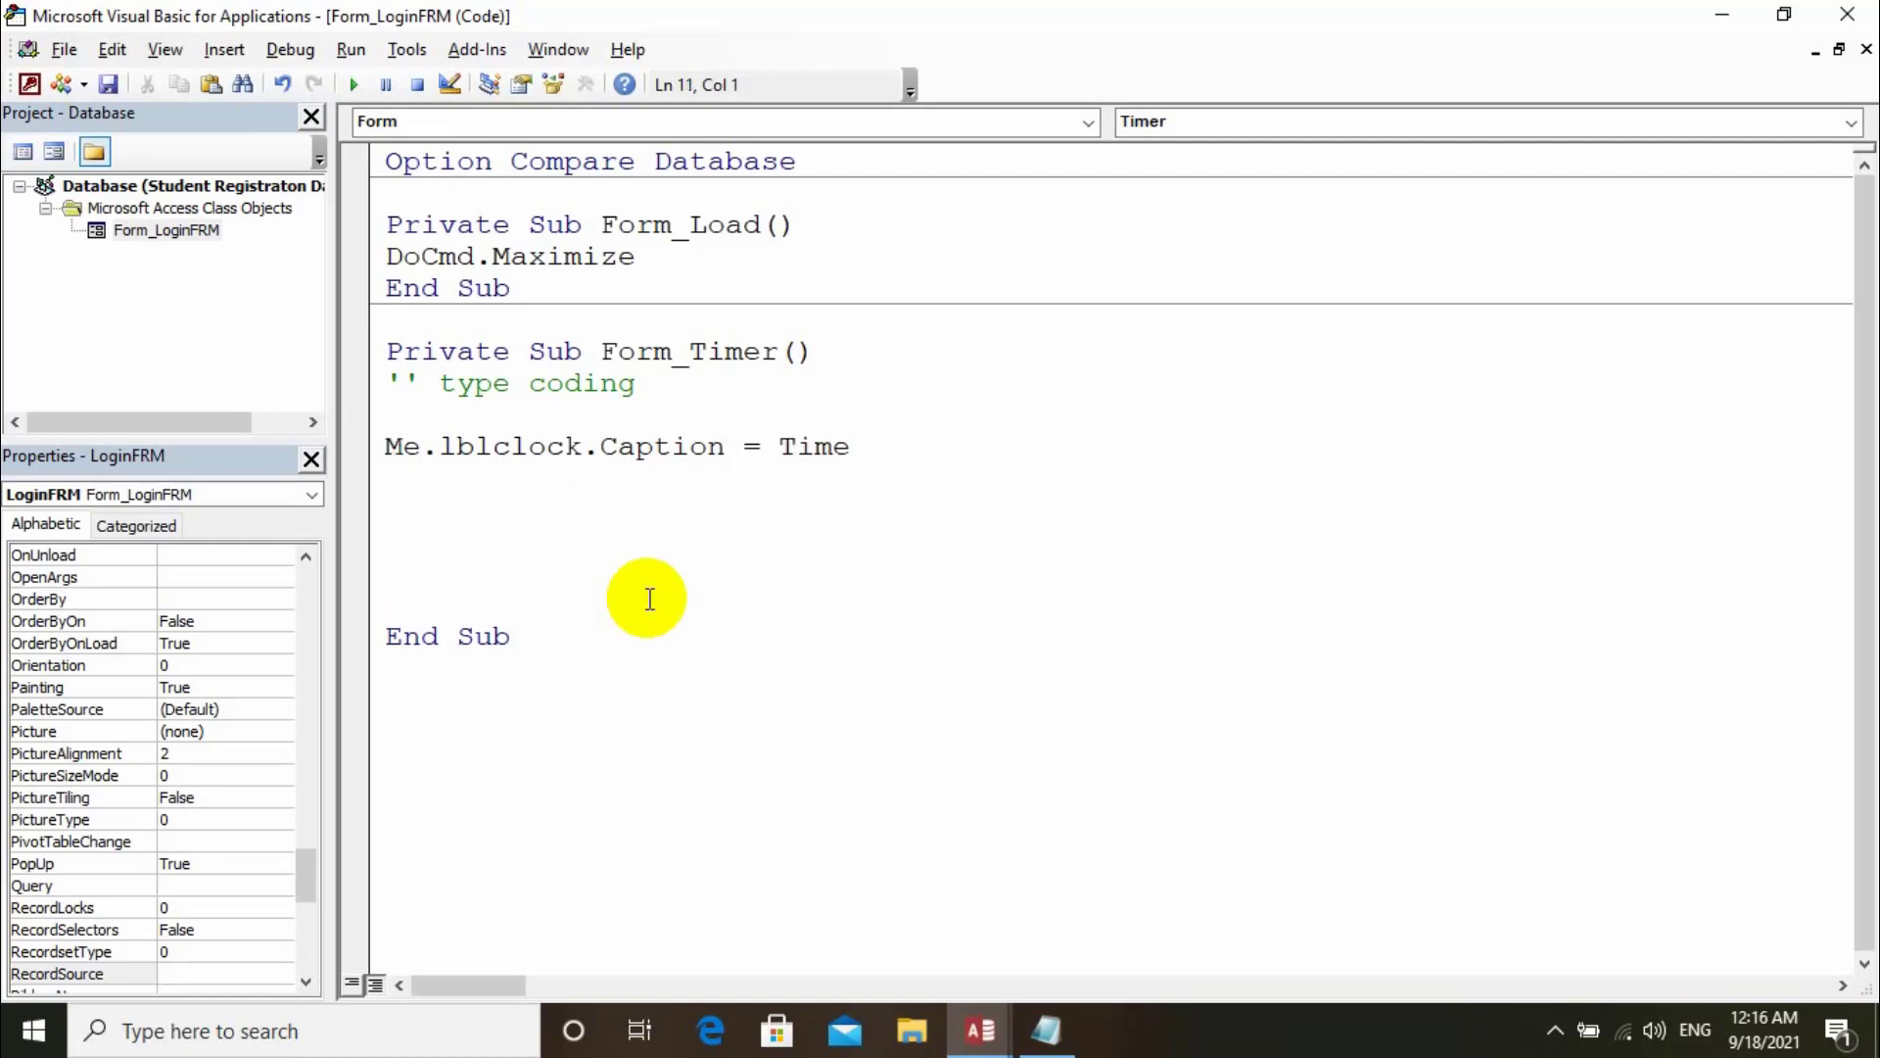
# Remove the extra blank line and save the Student Registraton Database.
pyautogui.press('Return')
pyautogui.press('BackSpace')
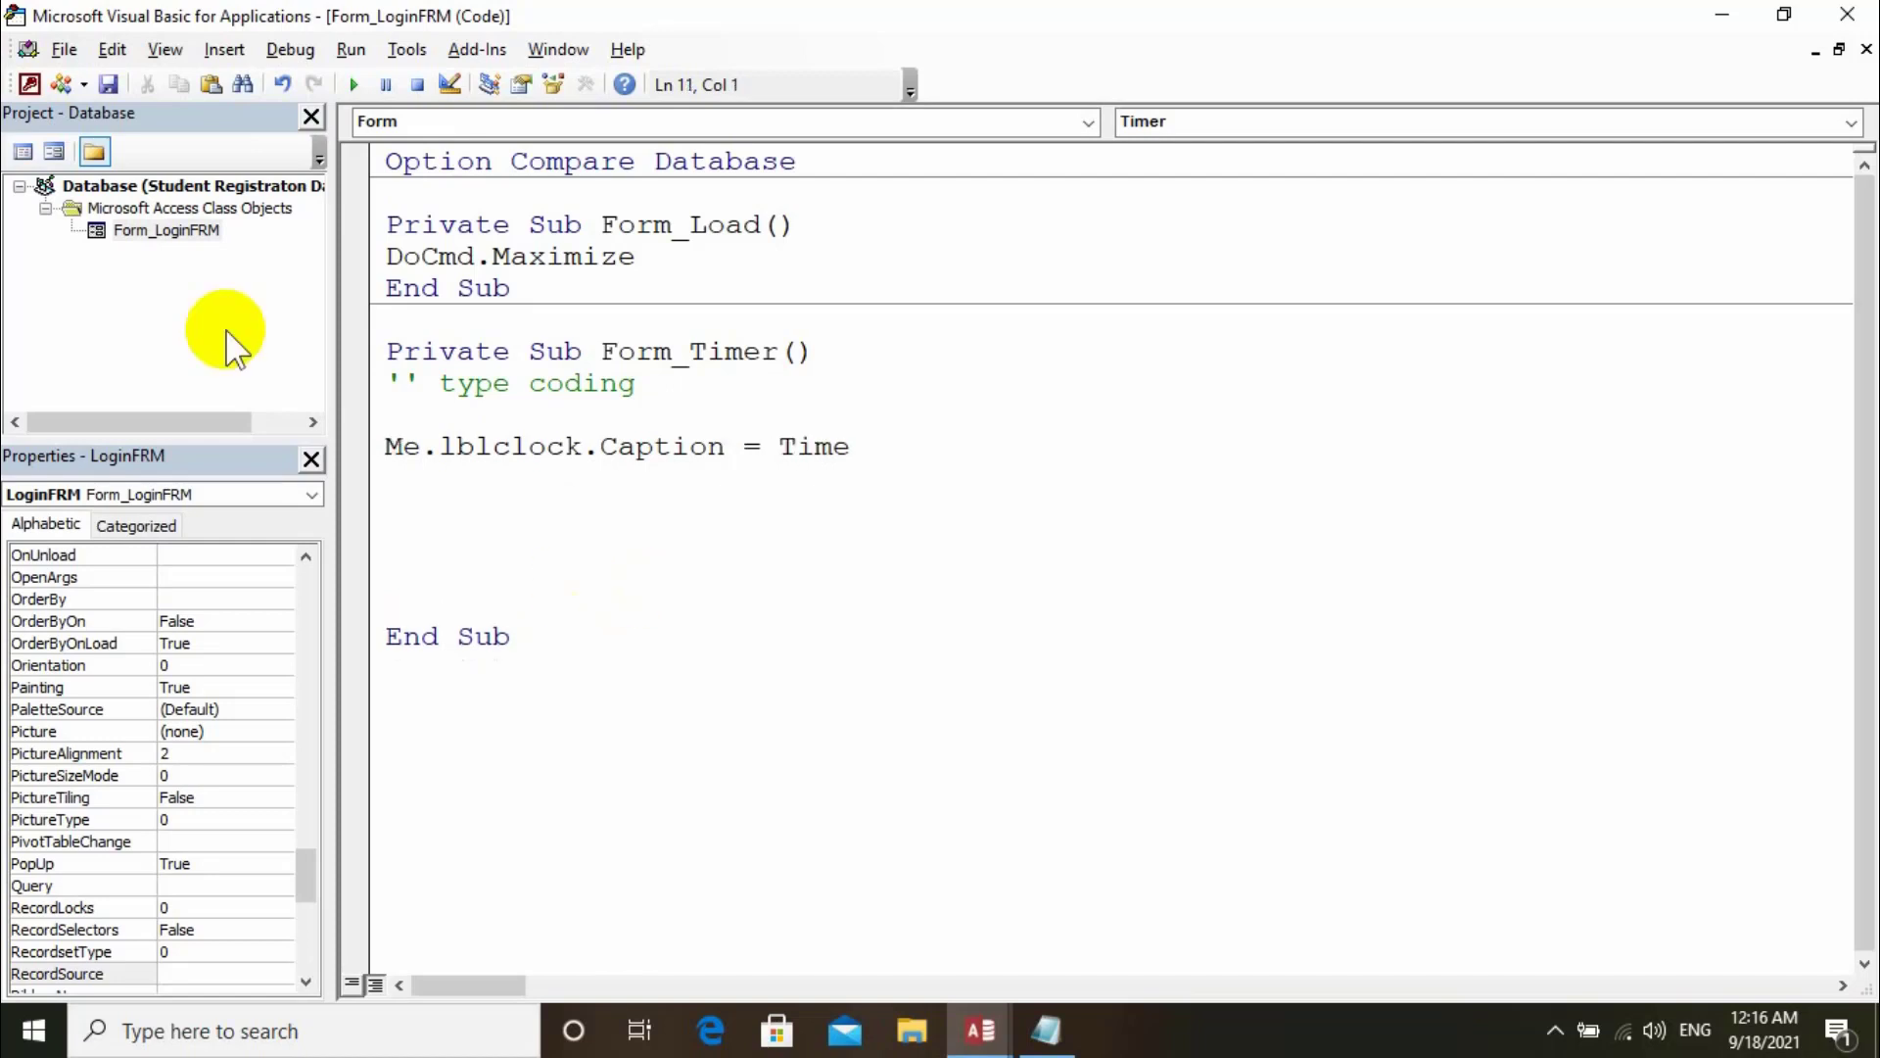
pyautogui.click(112, 51)
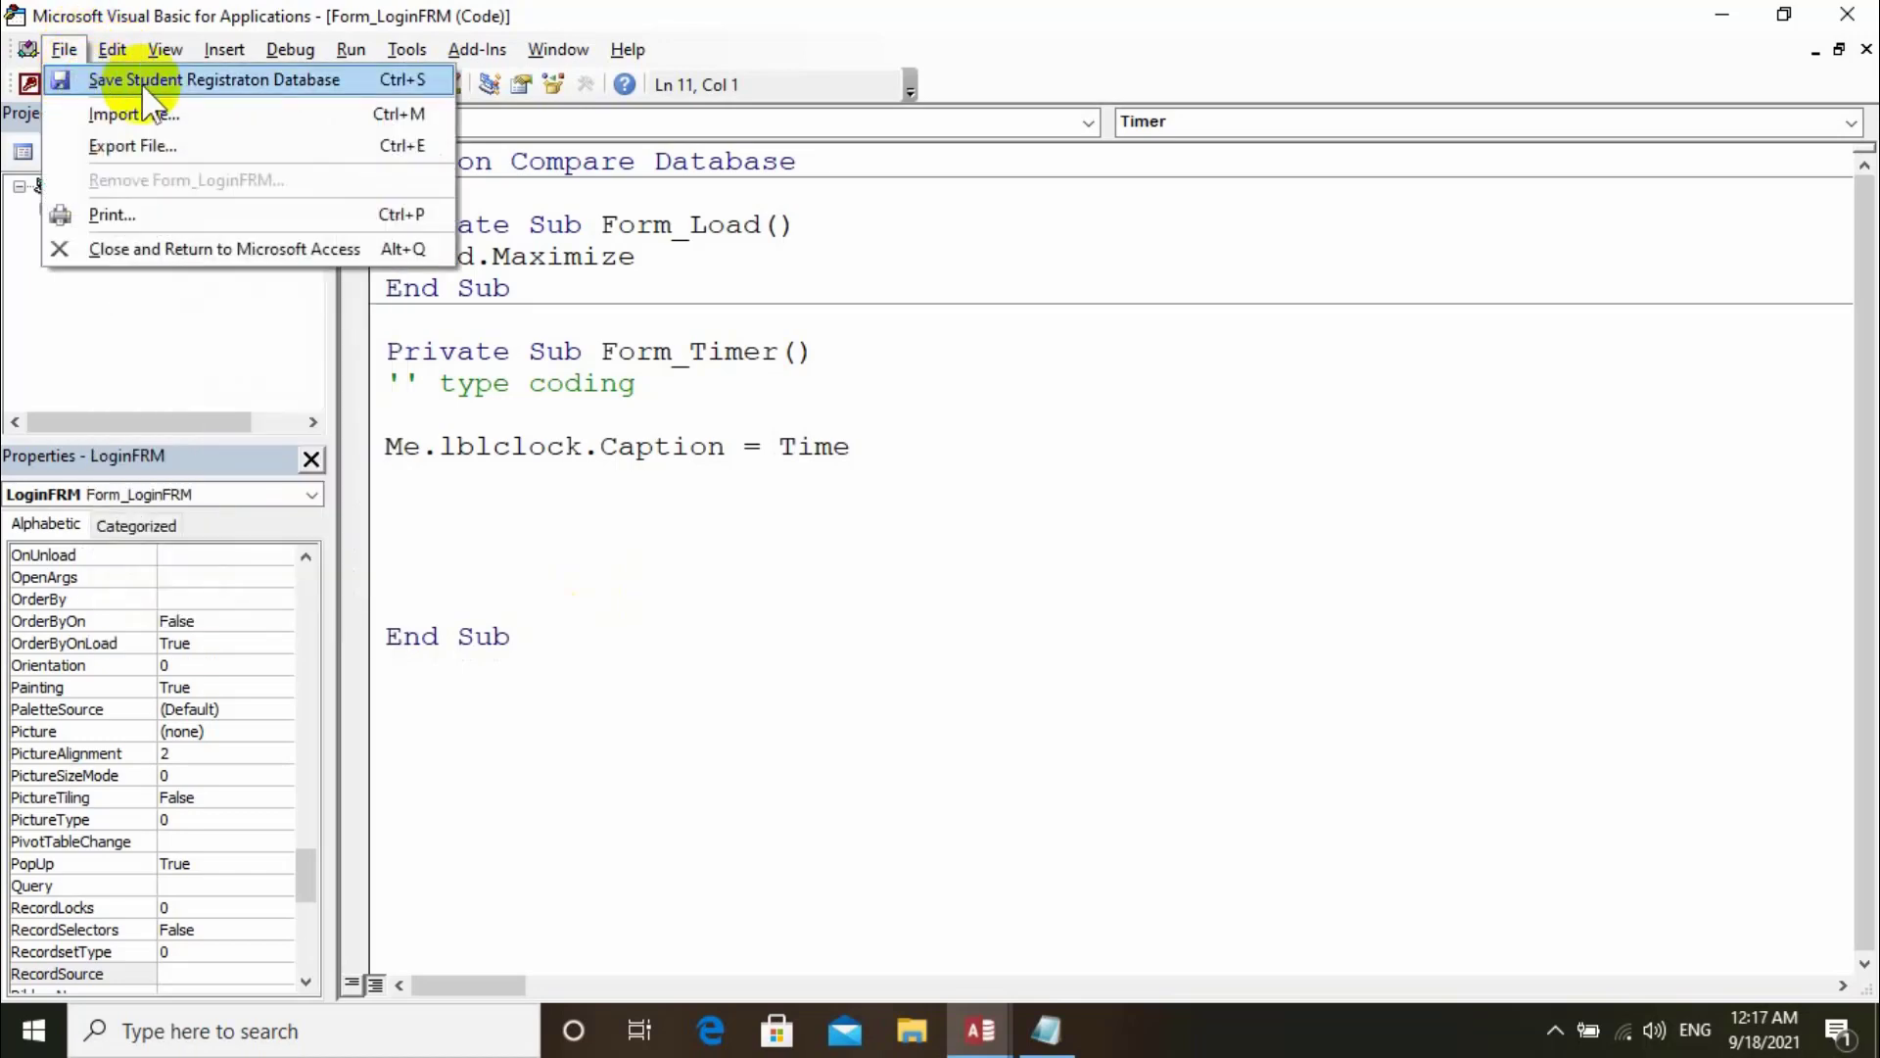
pyautogui.click(219, 77)
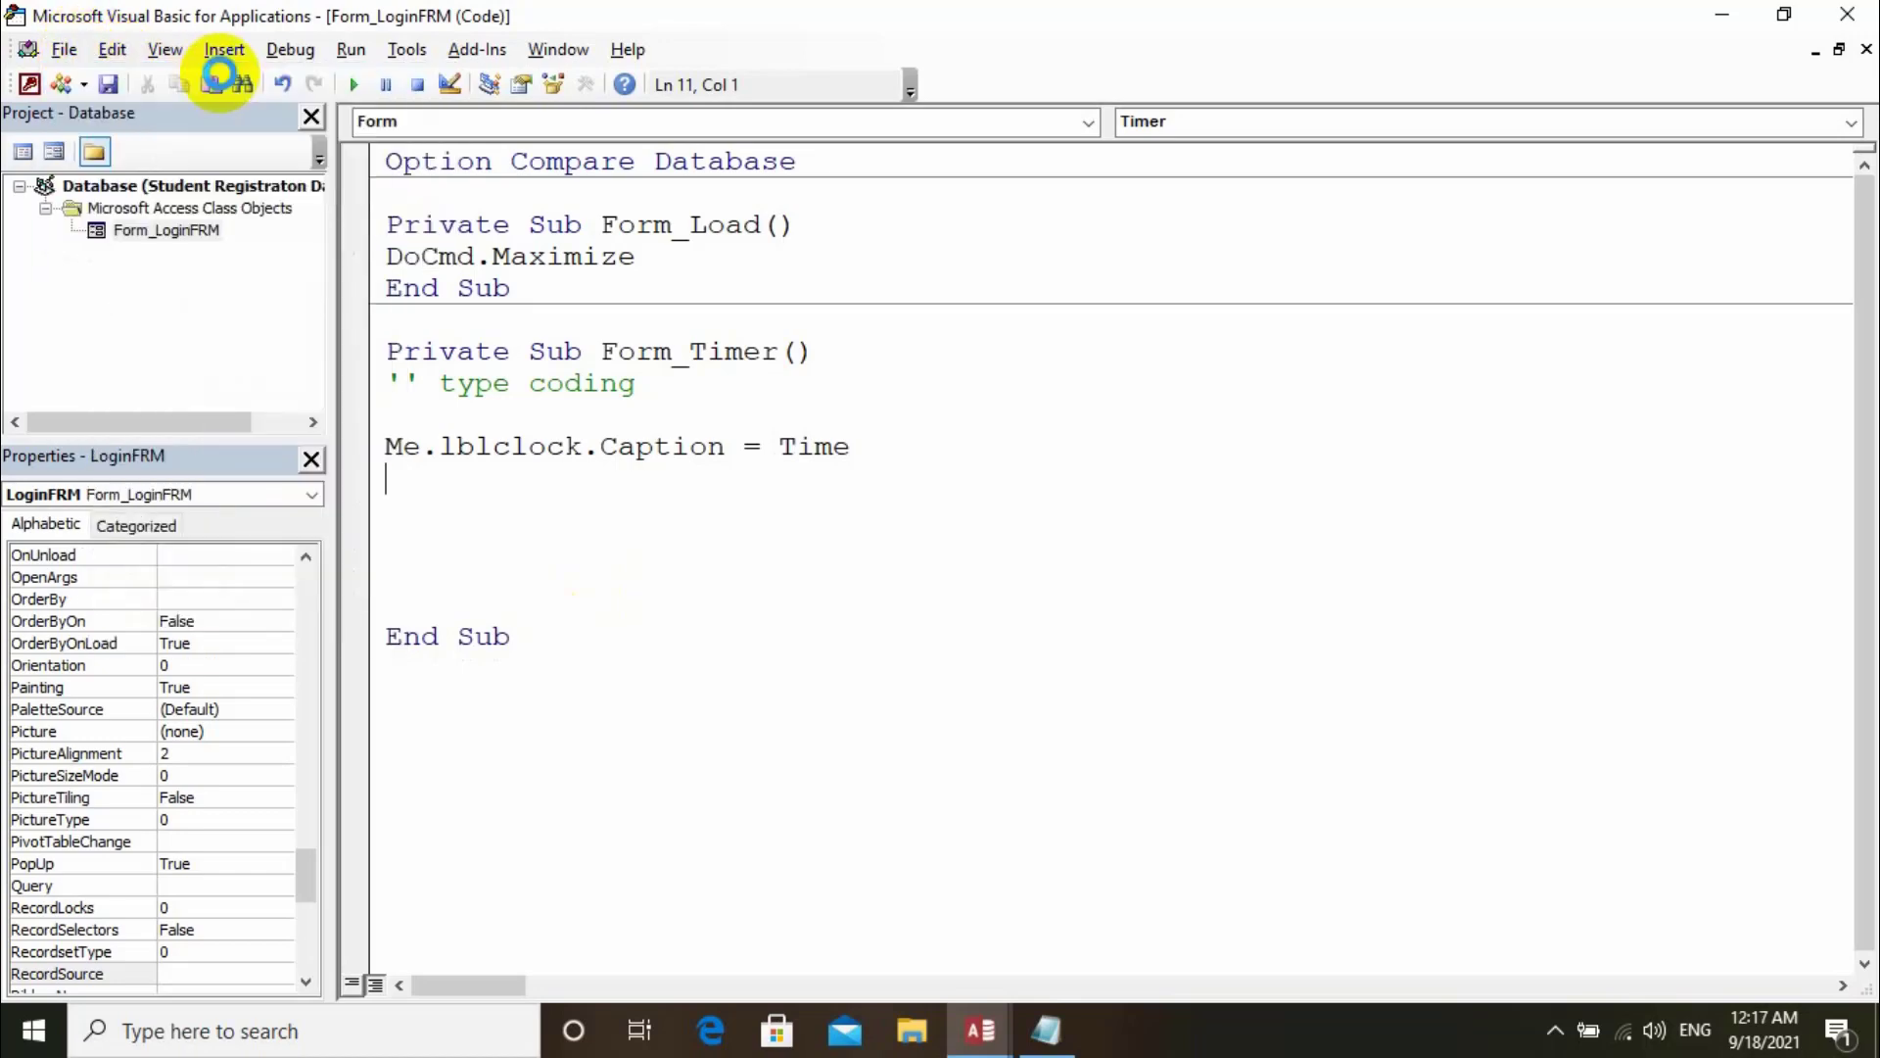
# Run LoginFRM to see the clock ticking beside the login box, then return to Design View.
pyautogui.click(1730, 18)
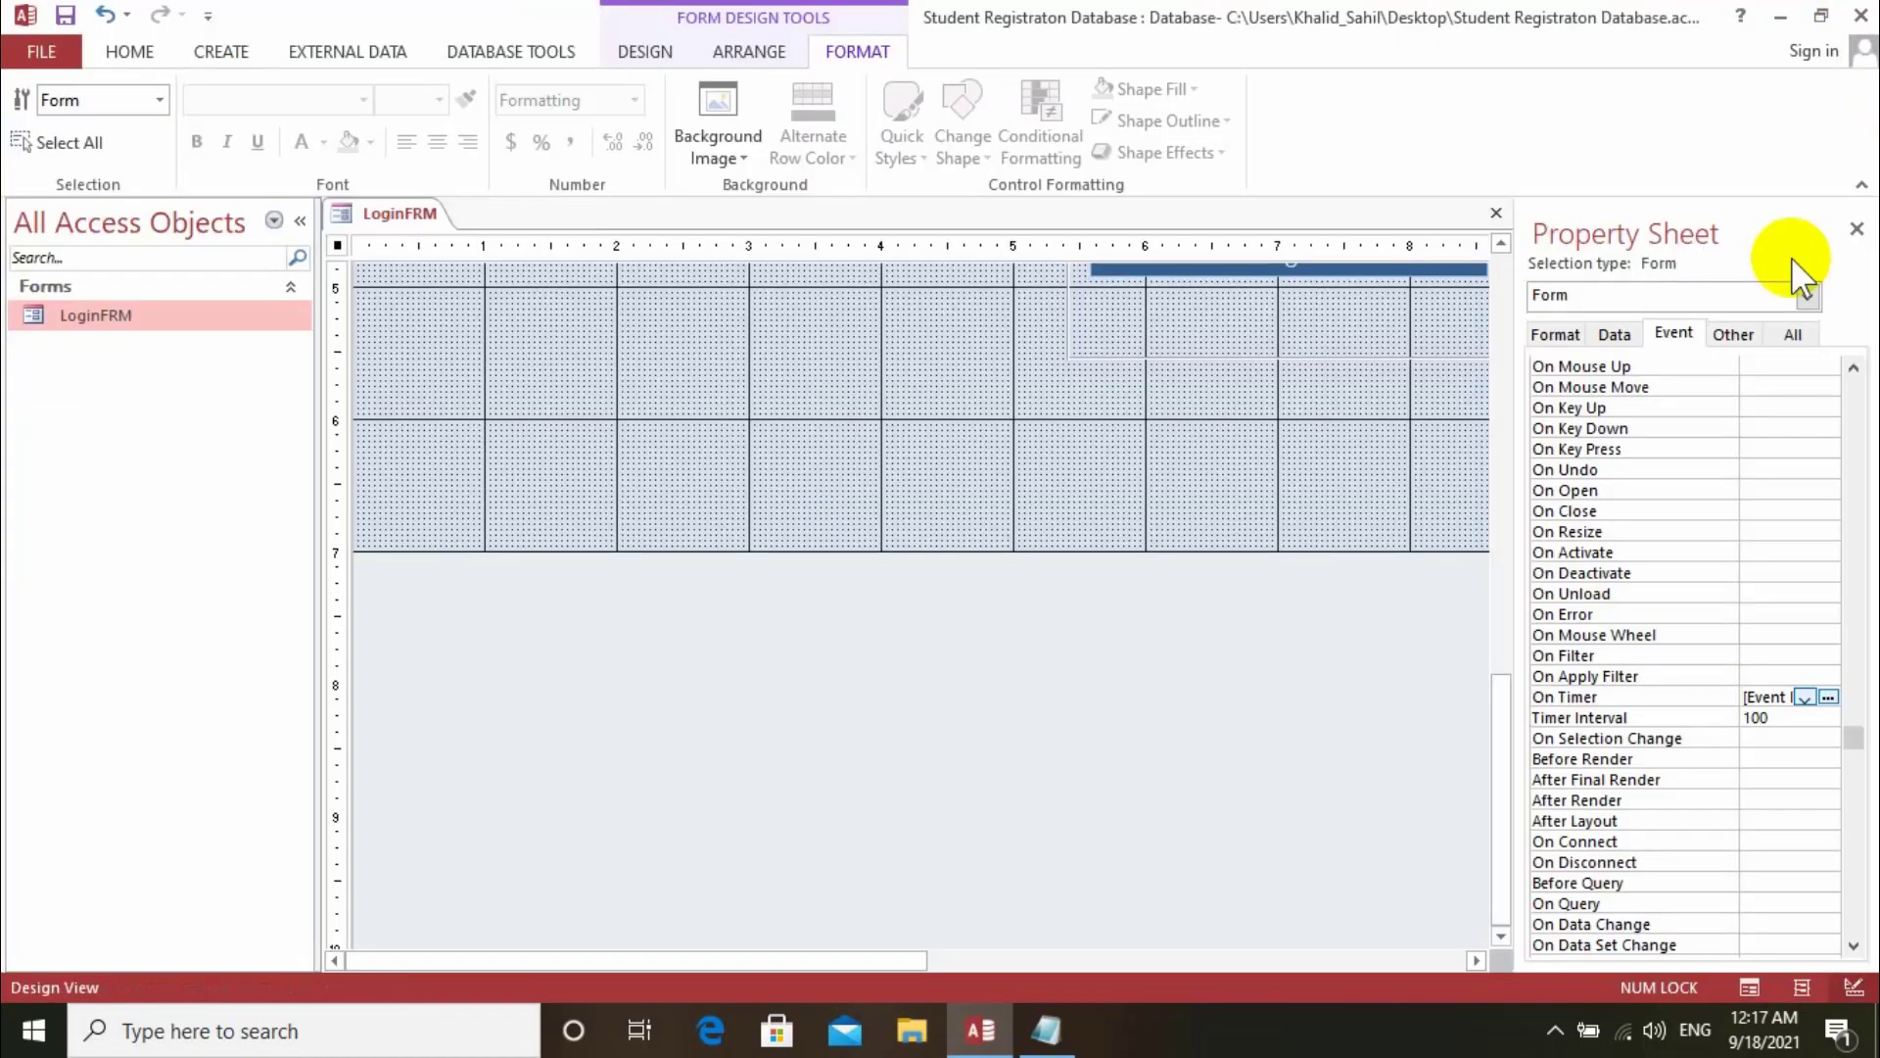
pyautogui.click(1495, 212)
pyautogui.rightClick(161, 319)
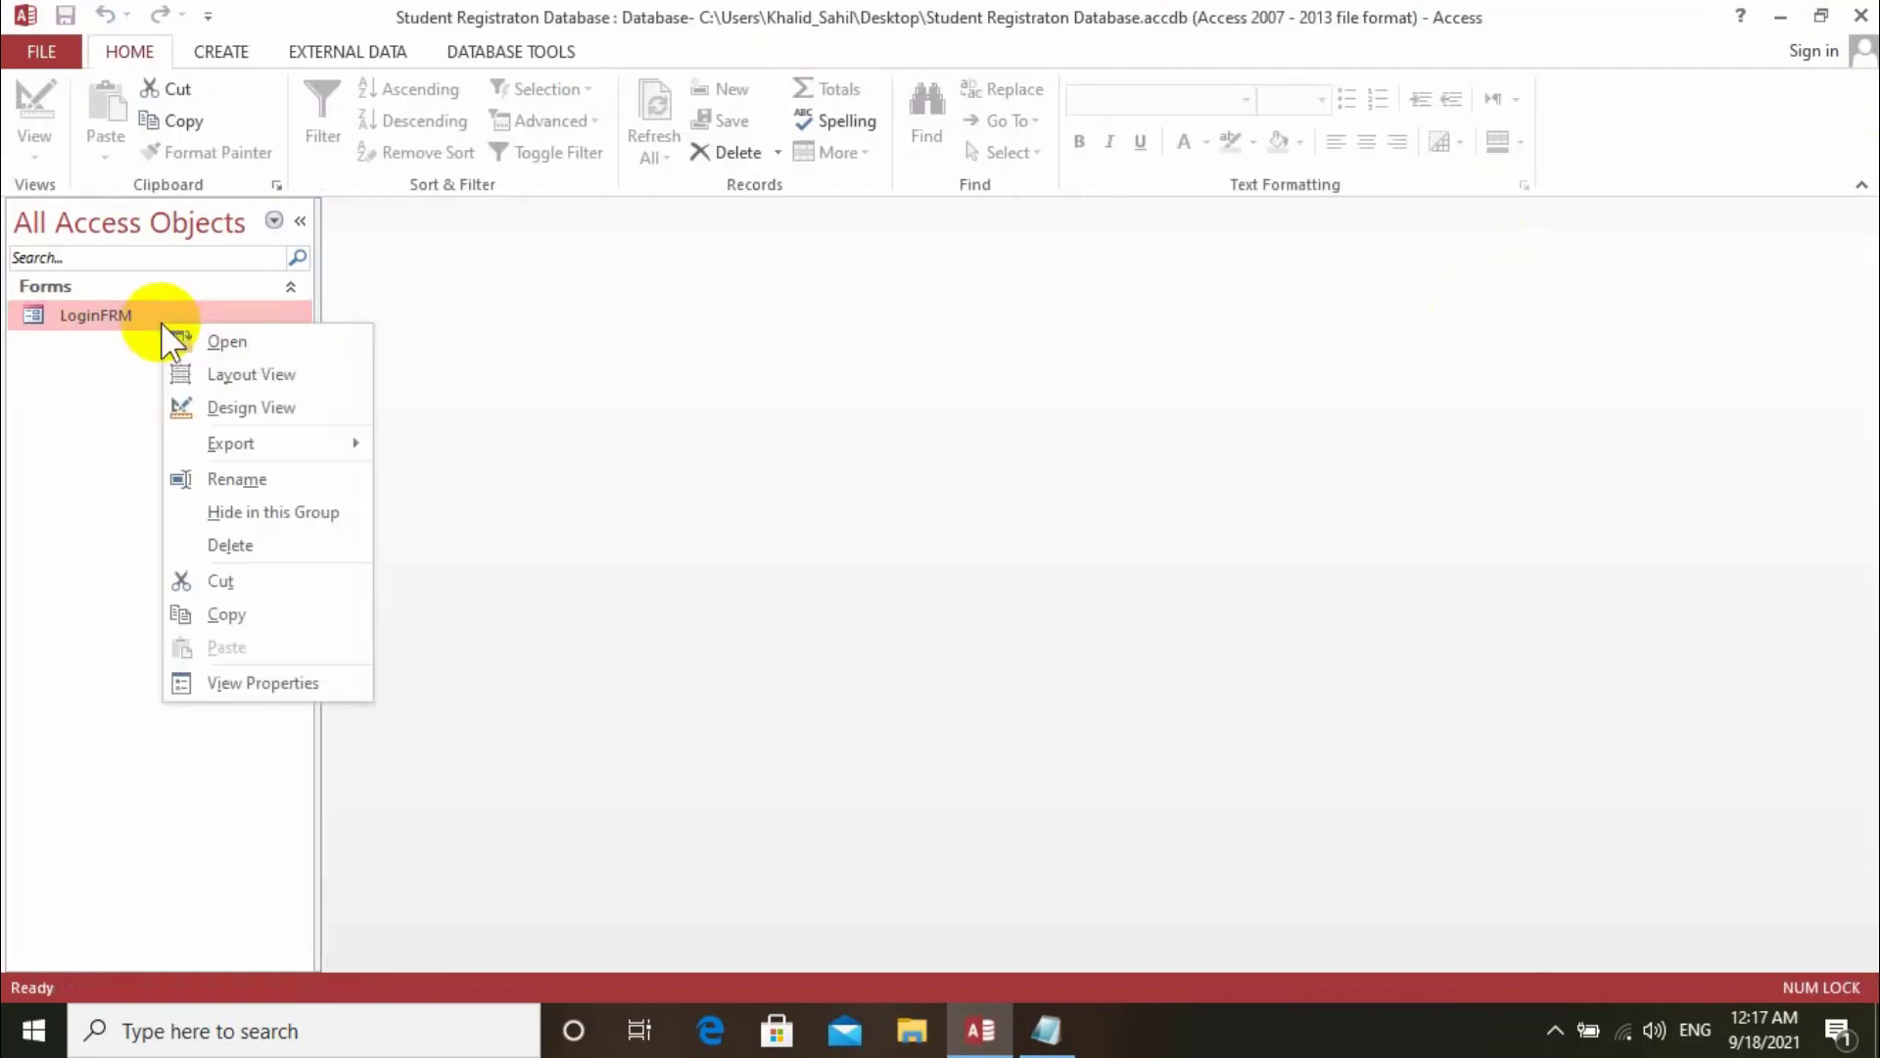
pyautogui.click(219, 338)
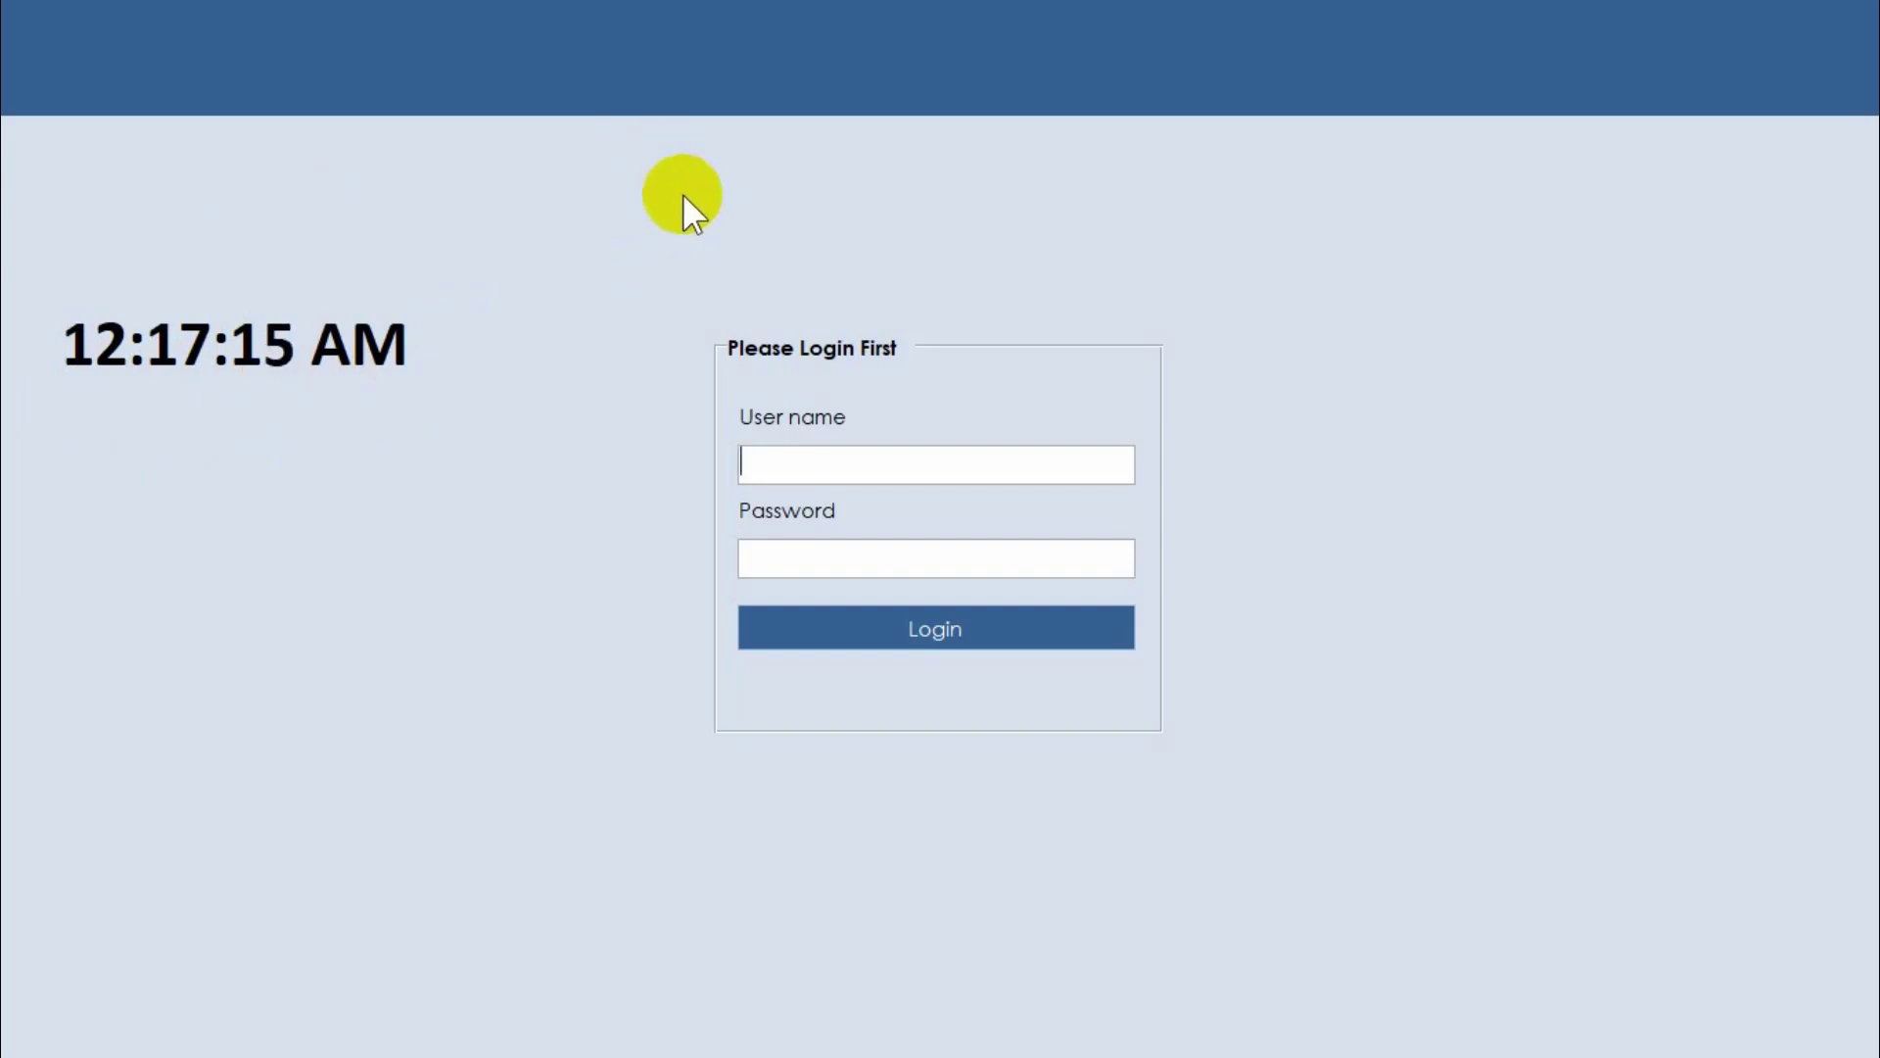
pyautogui.rightClick(749, 175)
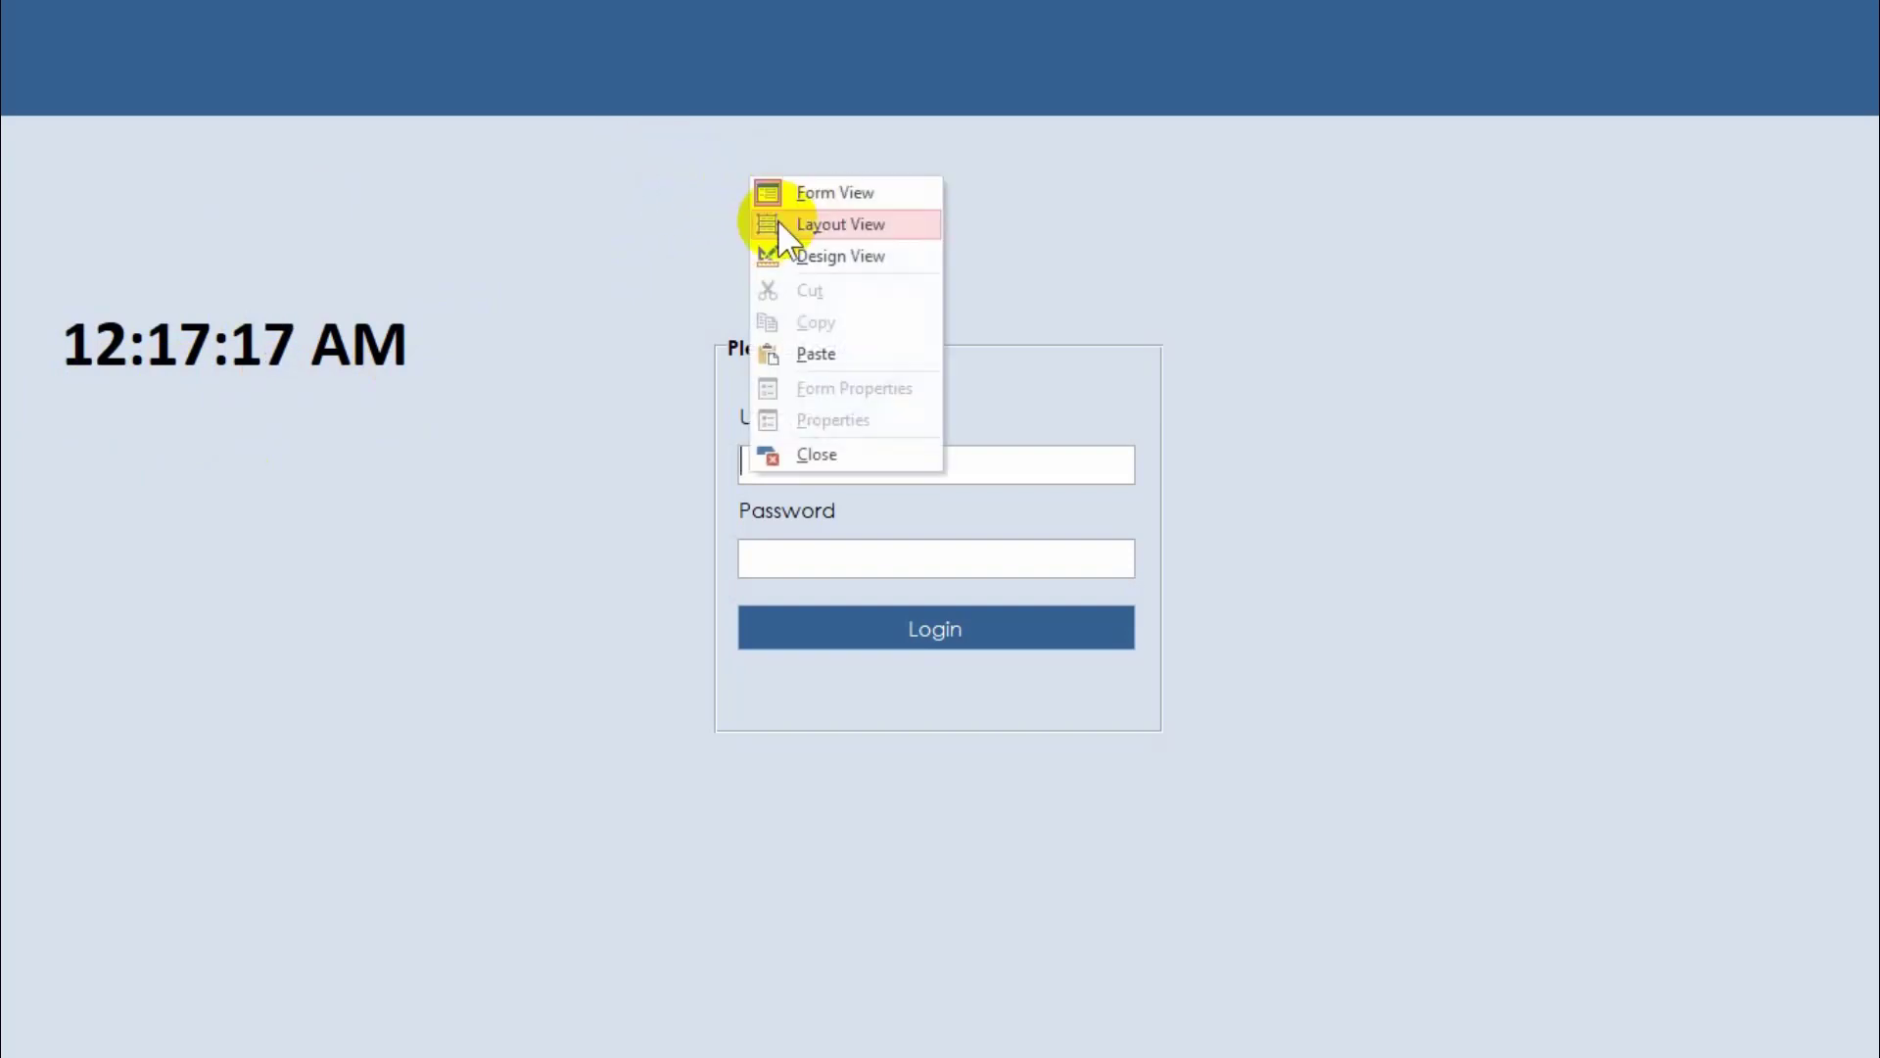
pyautogui.click(785, 252)
# Move the lblclock label lower on the form.
pyautogui.click(664, 485)
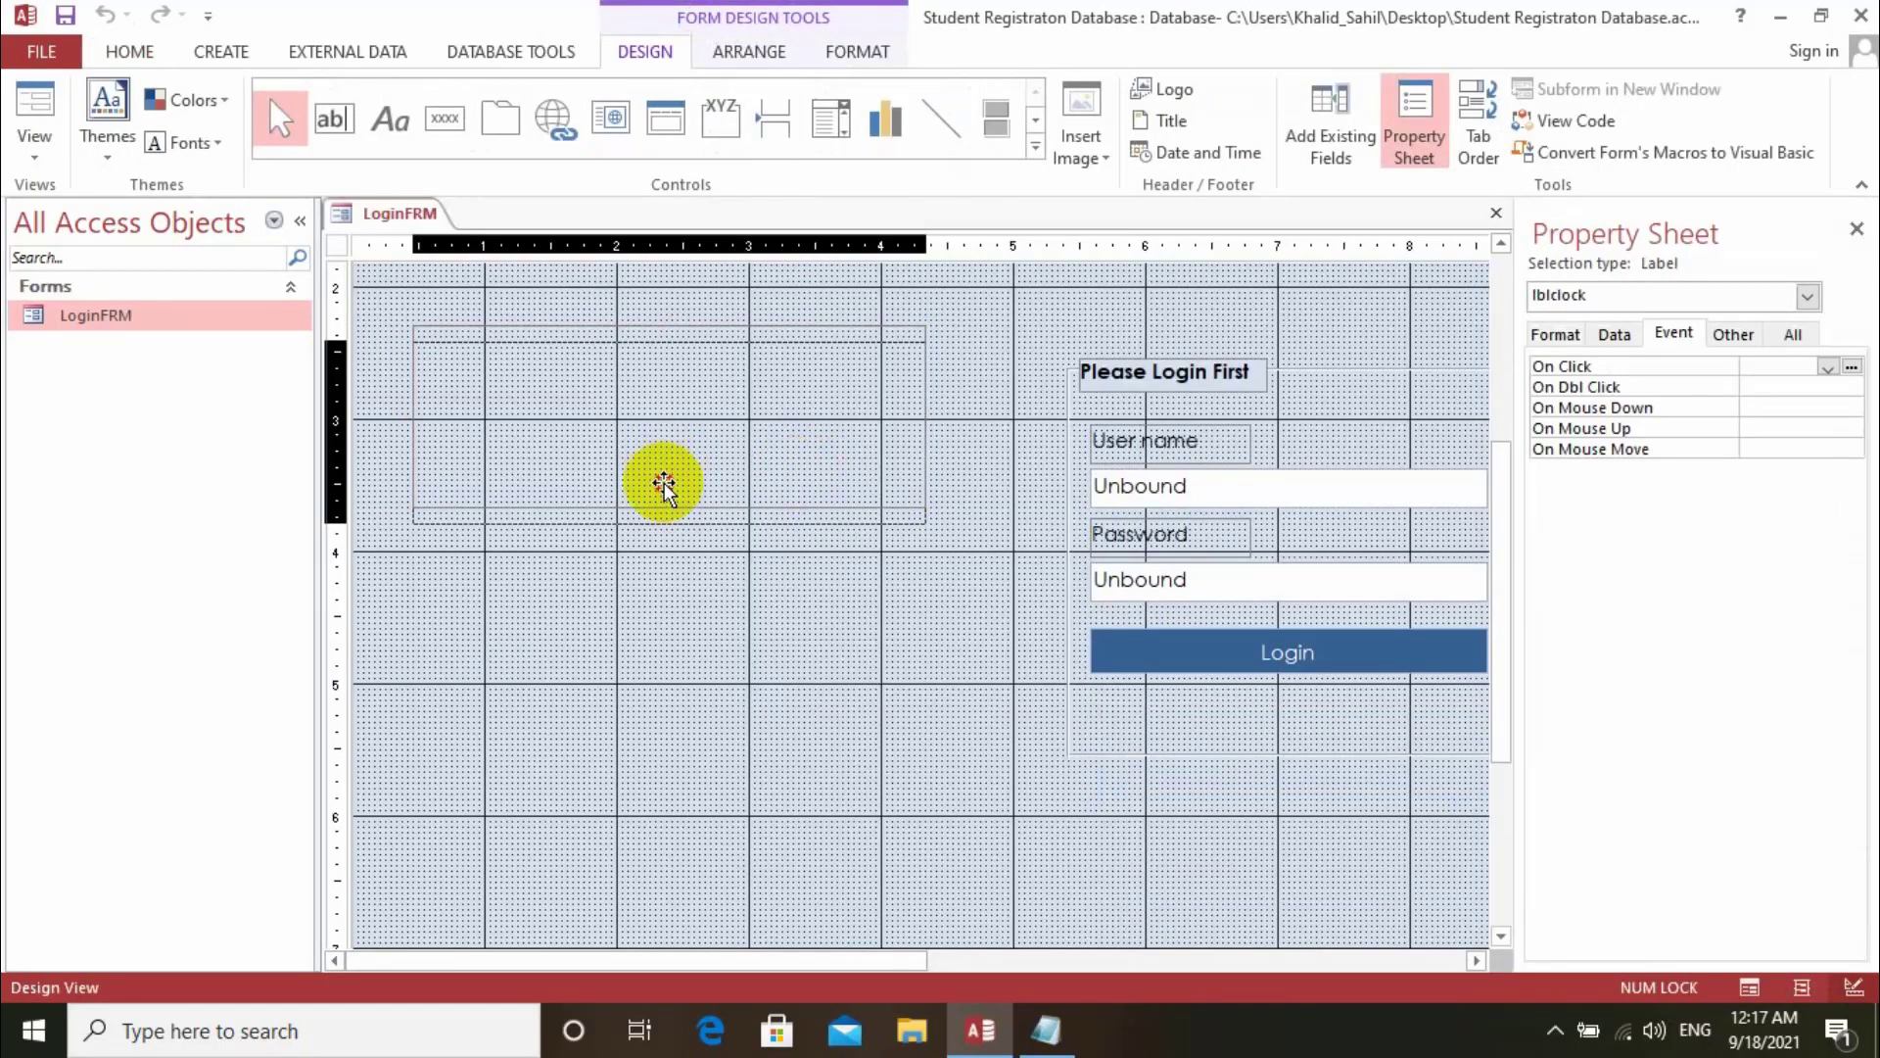
pyautogui.moveTo(664, 485); pyautogui.dragTo(659, 568)
pyautogui.click(637, 378)
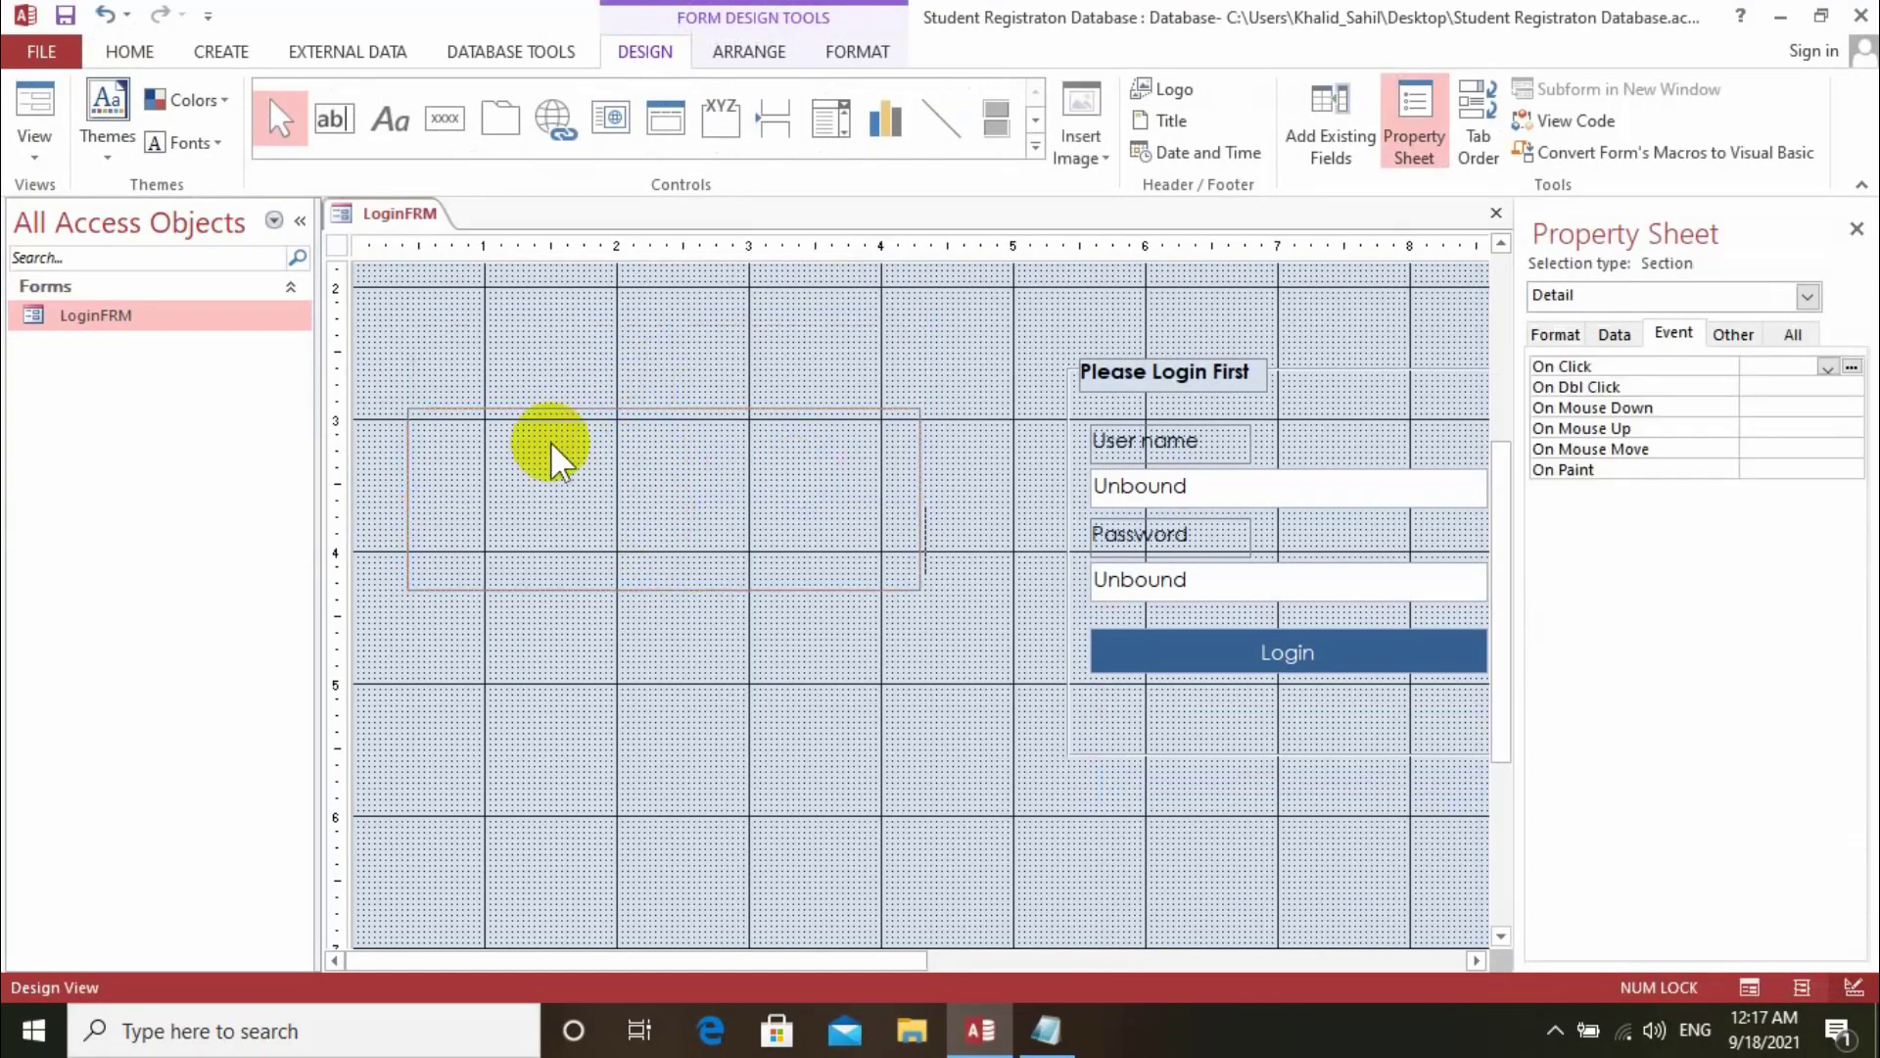
# Change lblclock's font to Zilla Slab SemiBold.
pyautogui.click(551, 455)
pyautogui.click(851, 49)
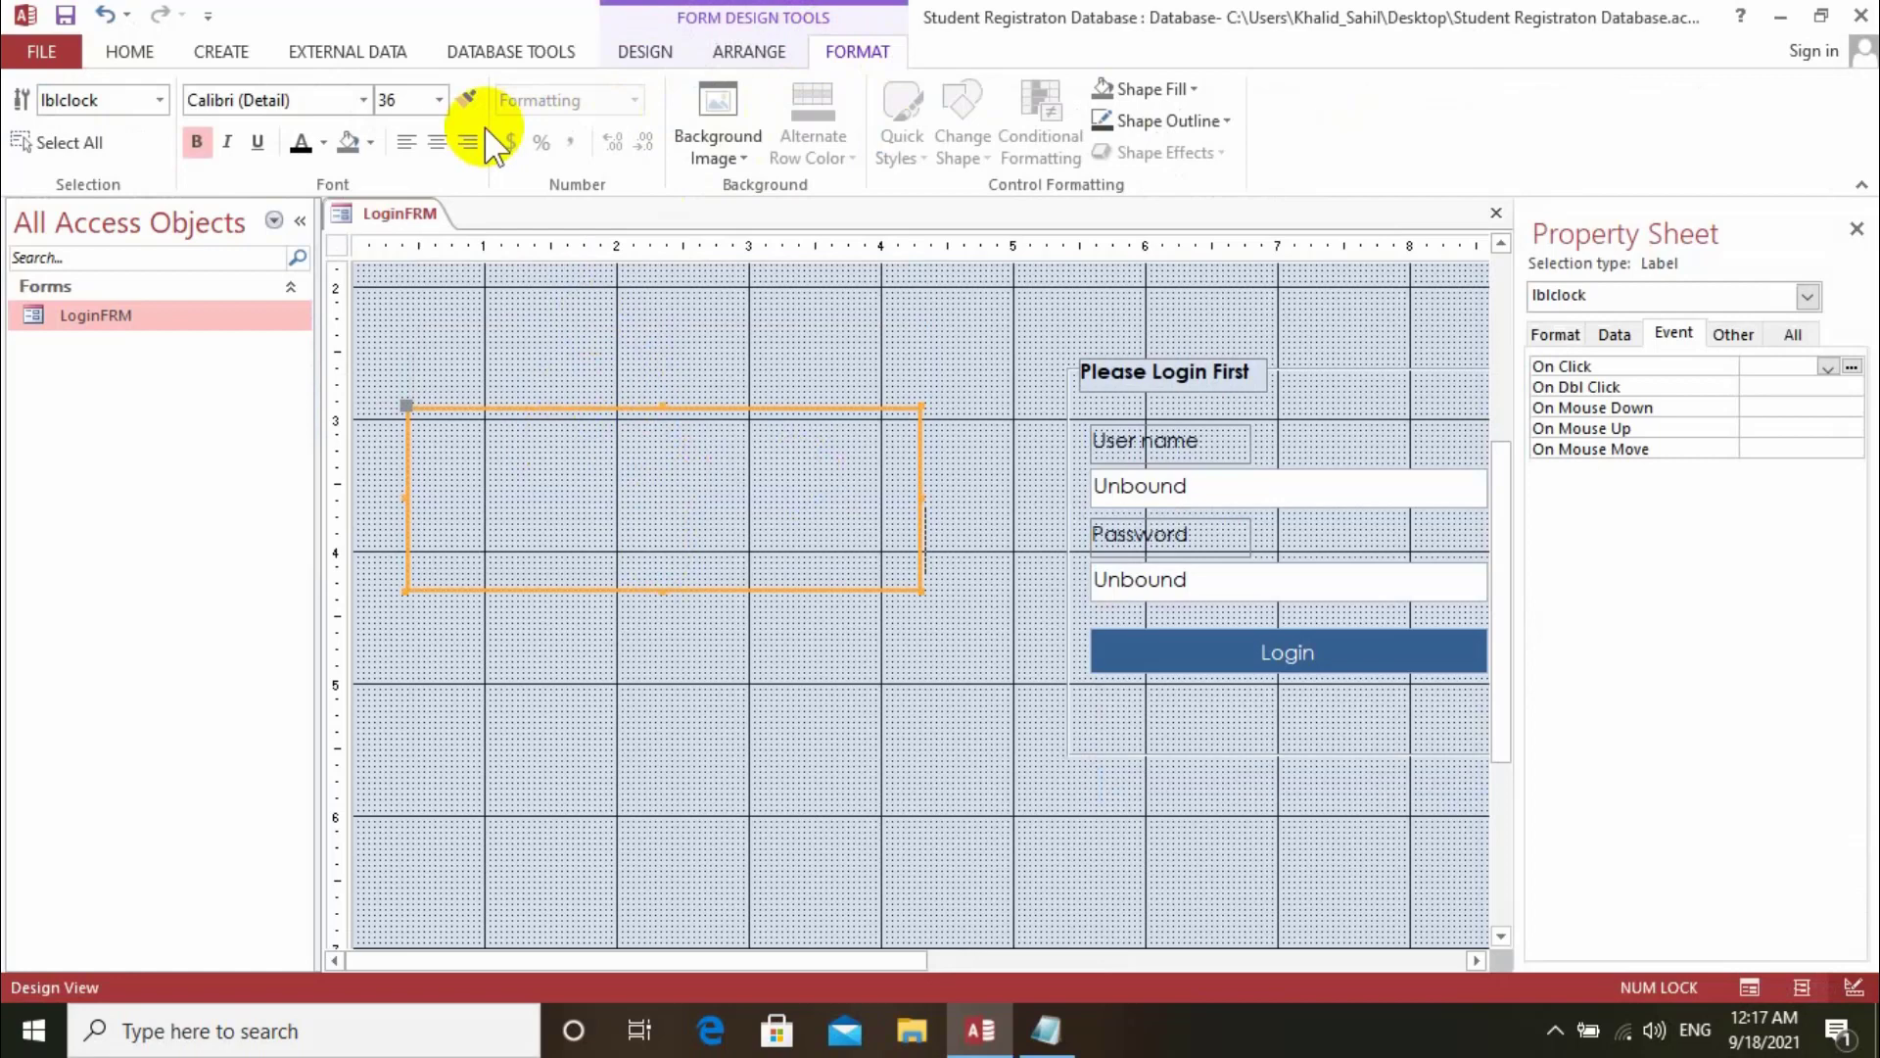
pyautogui.click(363, 99)
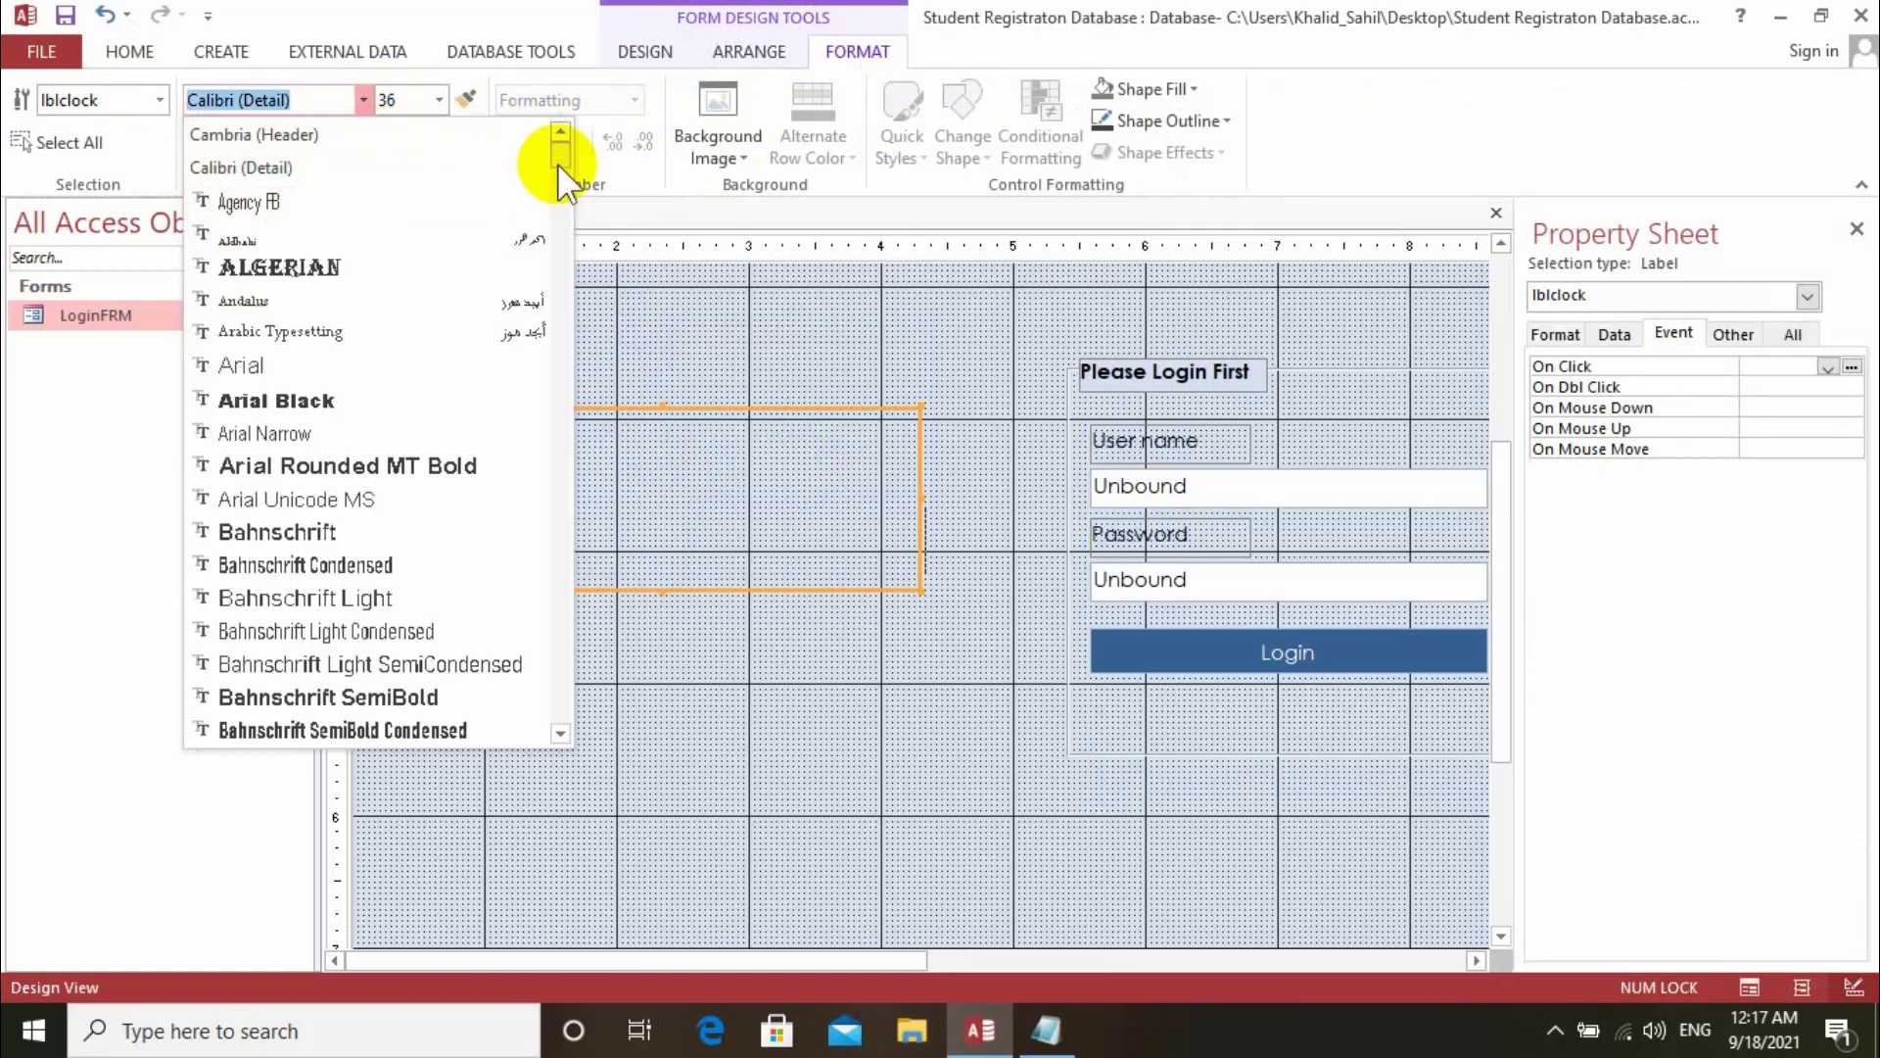
pyautogui.moveTo(559, 159); pyautogui.dragTo(548, 731)
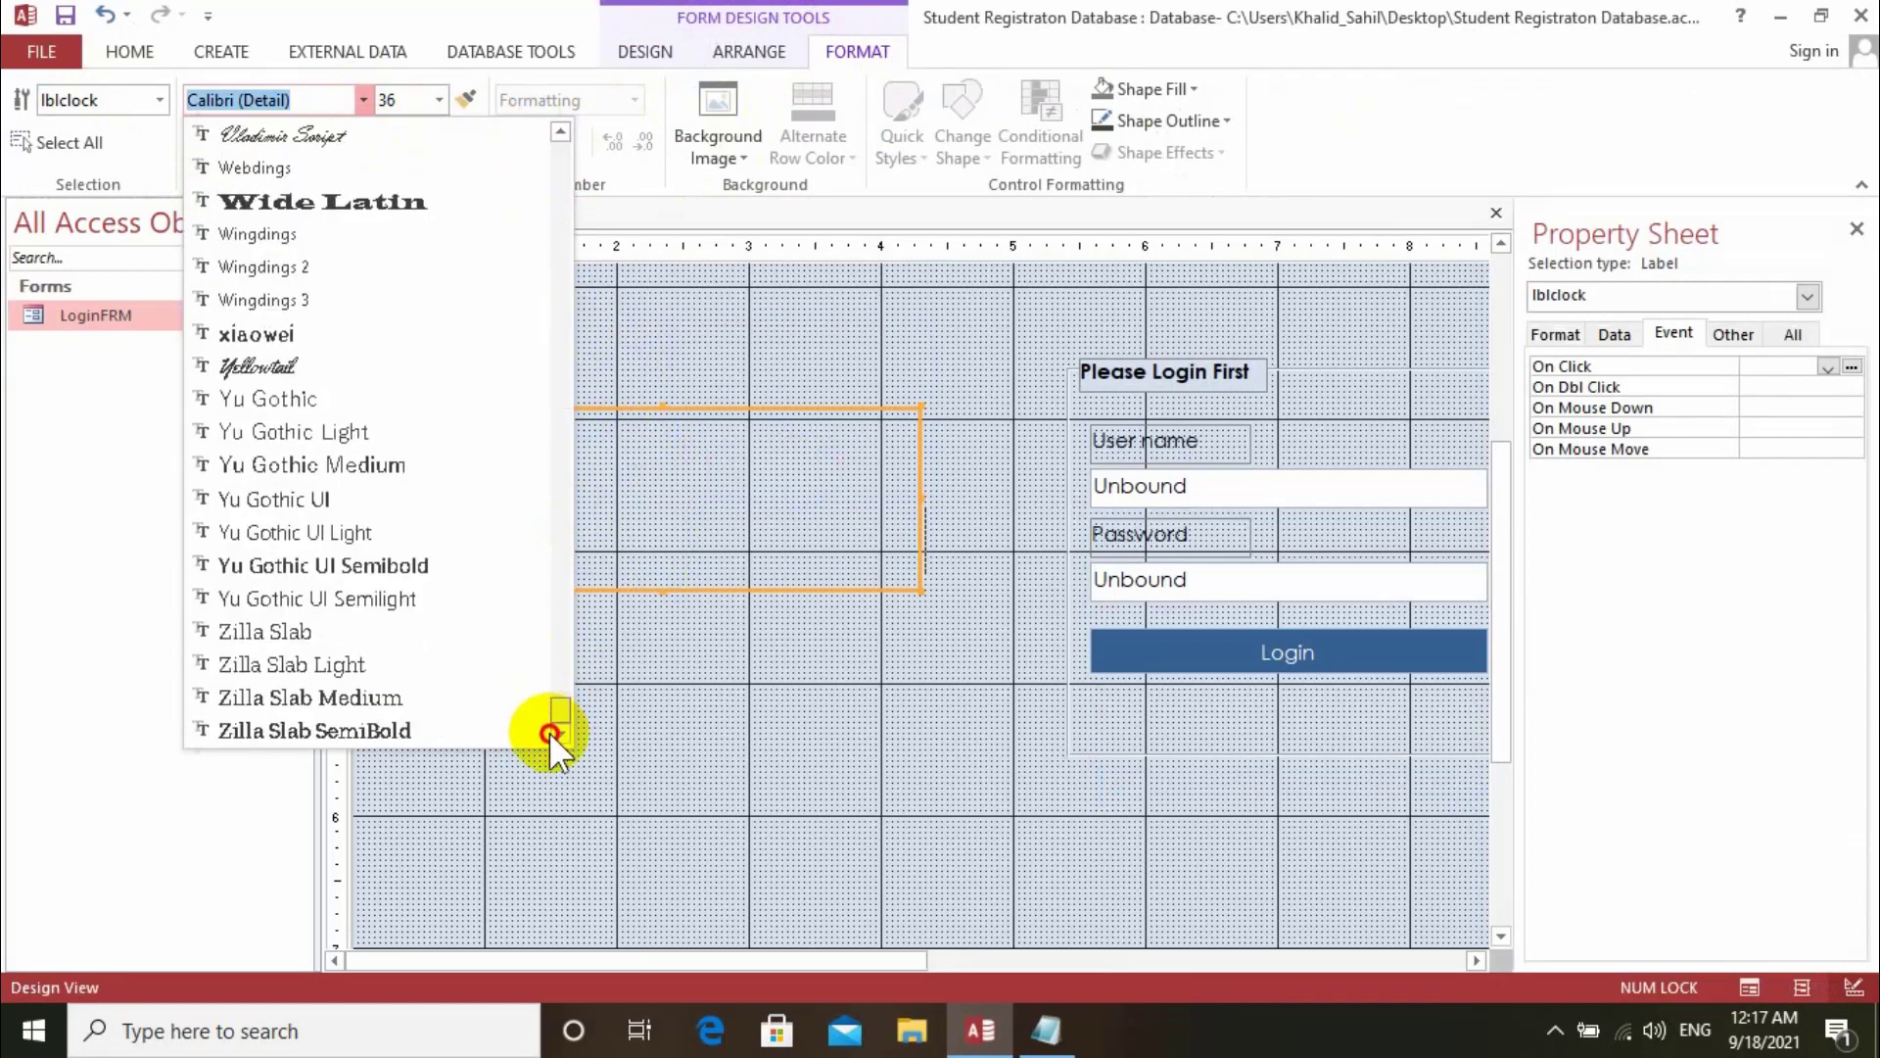
pyautogui.click(405, 729)
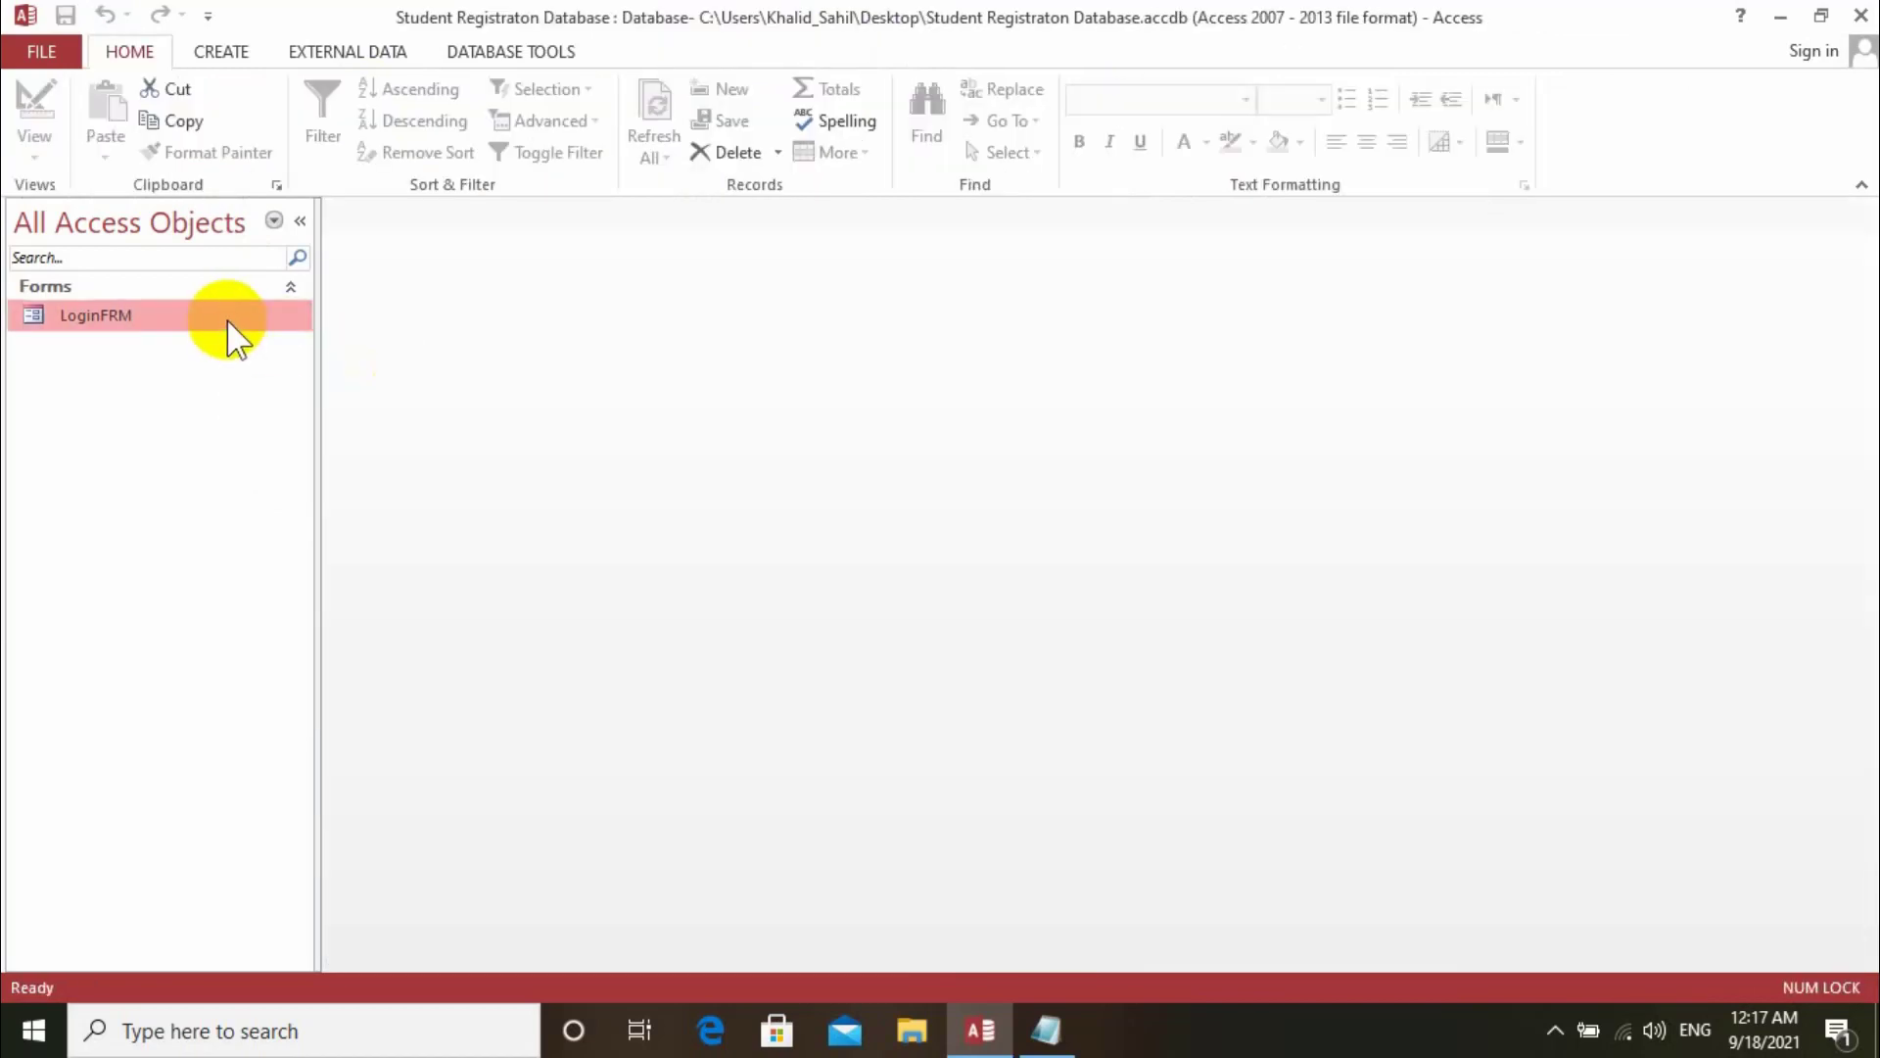
# Run LoginFRM to check the restyled clock, close the form, and return to the desktop.
pyautogui.rightClick(232, 321)
pyautogui.click(284, 339)
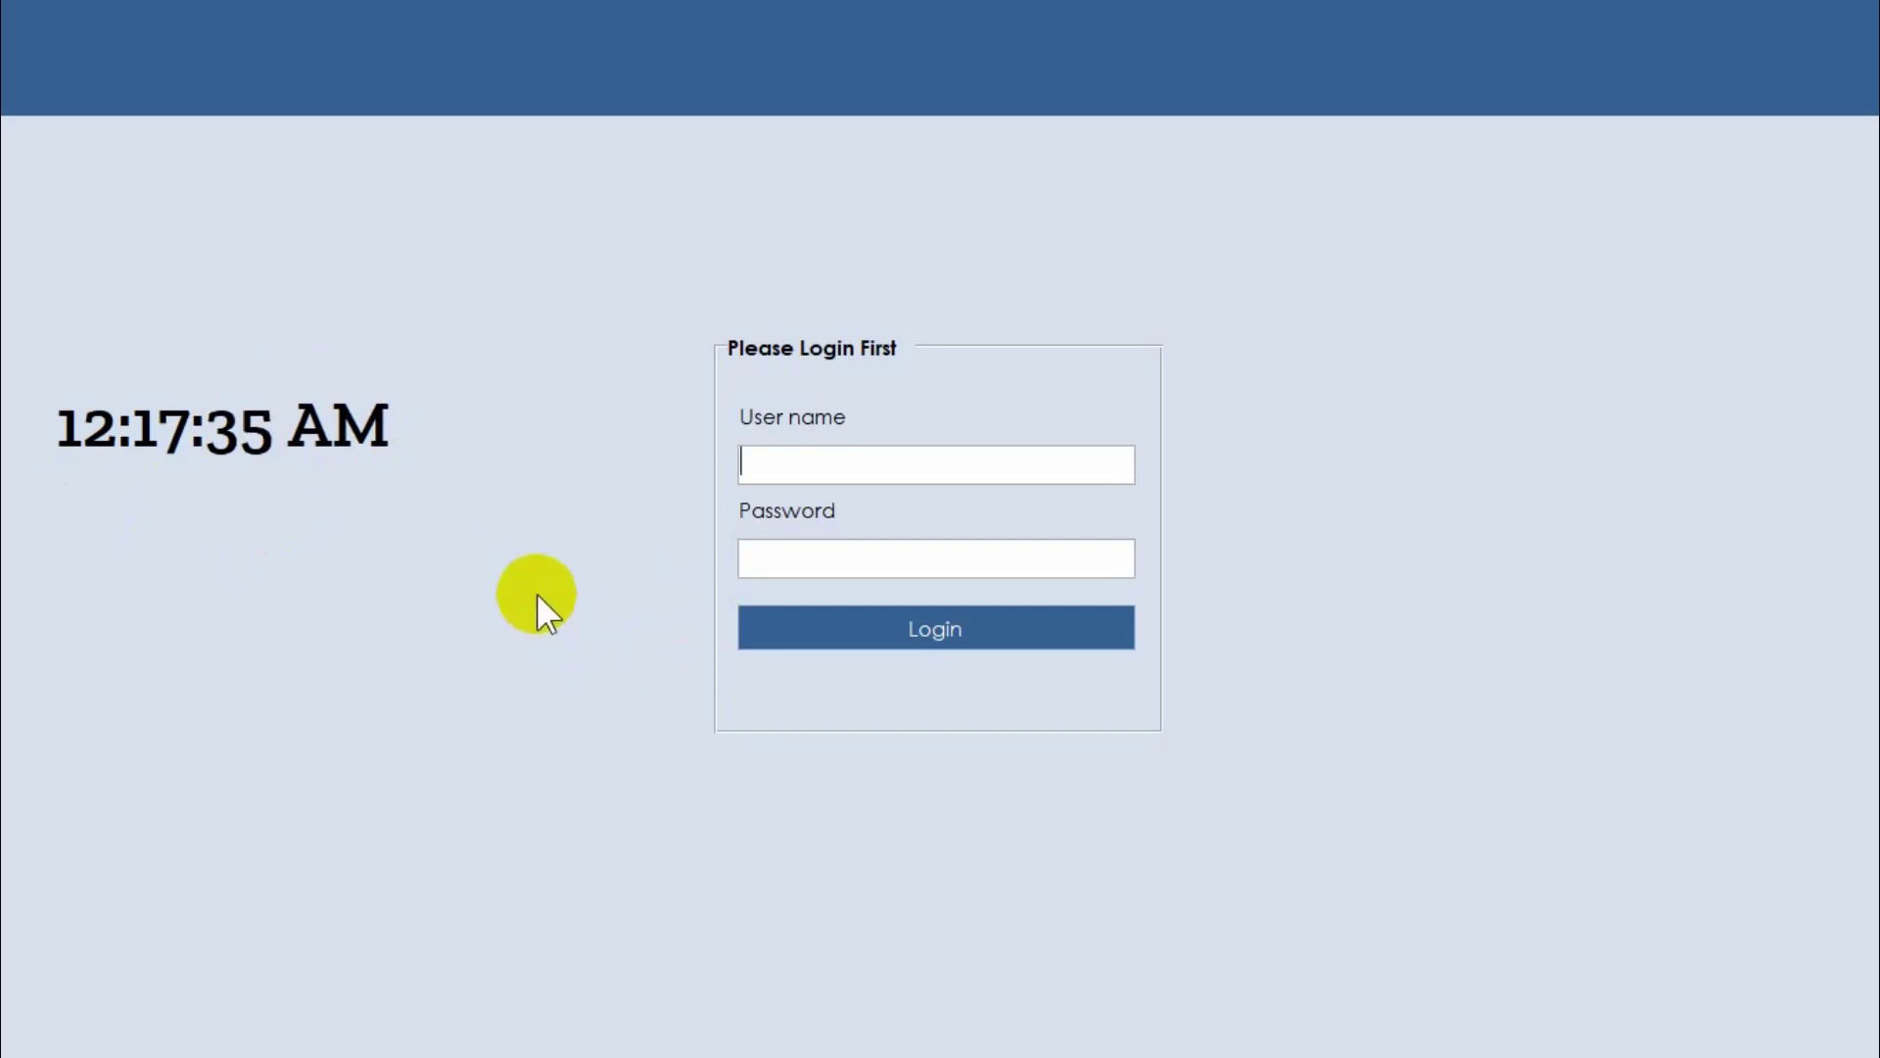
pyautogui.rightClick(511, 237)
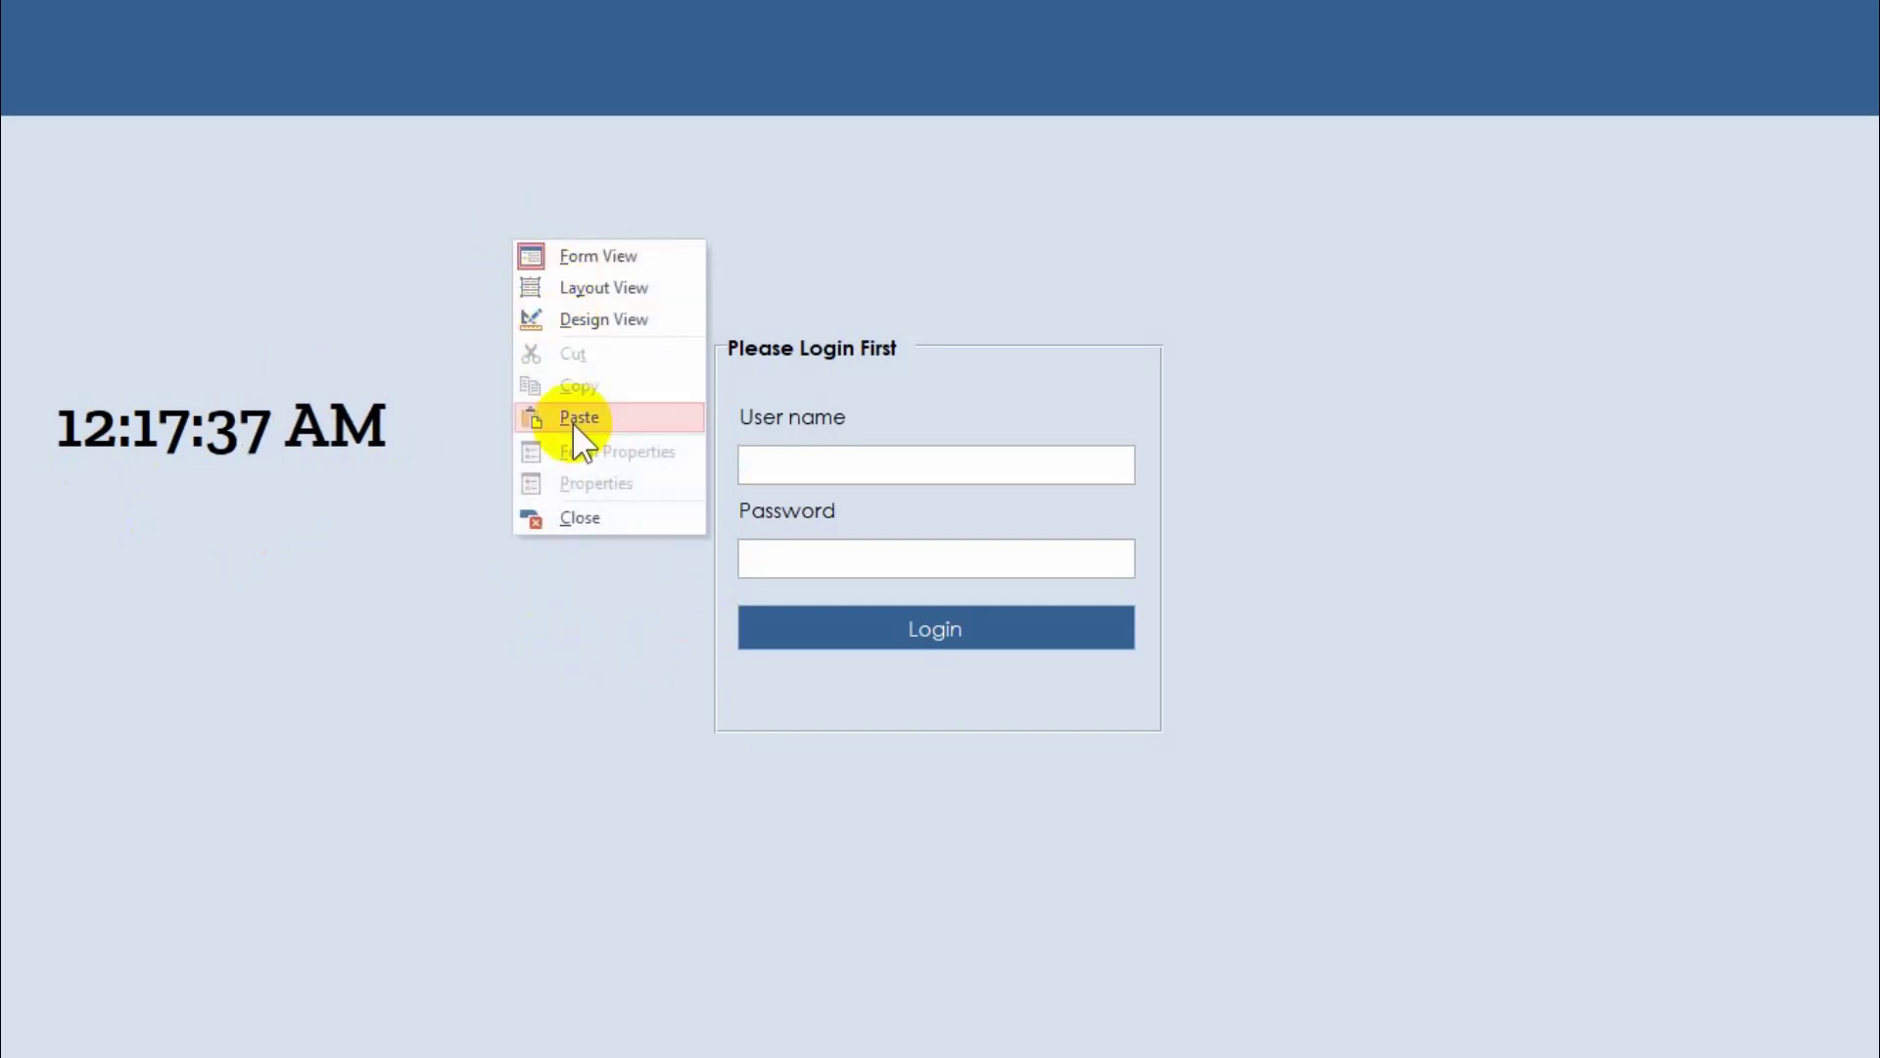
pyautogui.click(576, 520)
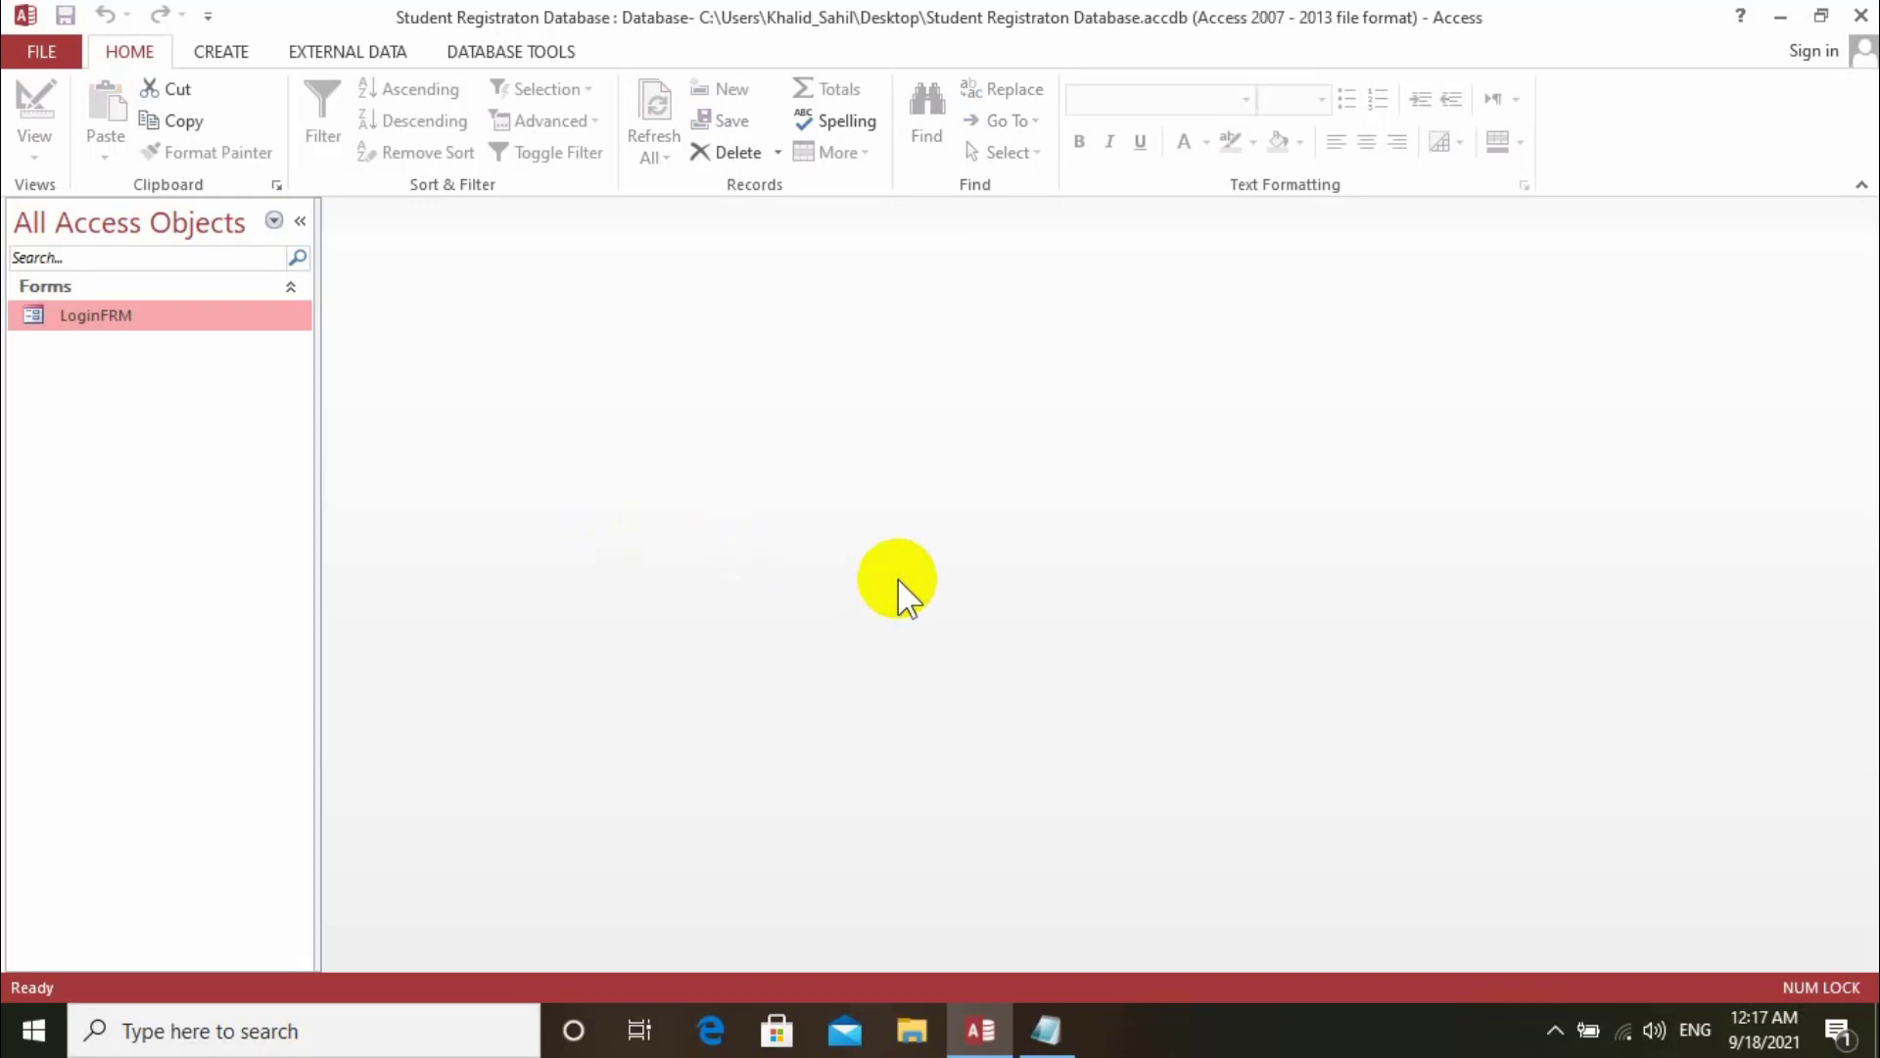
pyautogui.press('super+d')
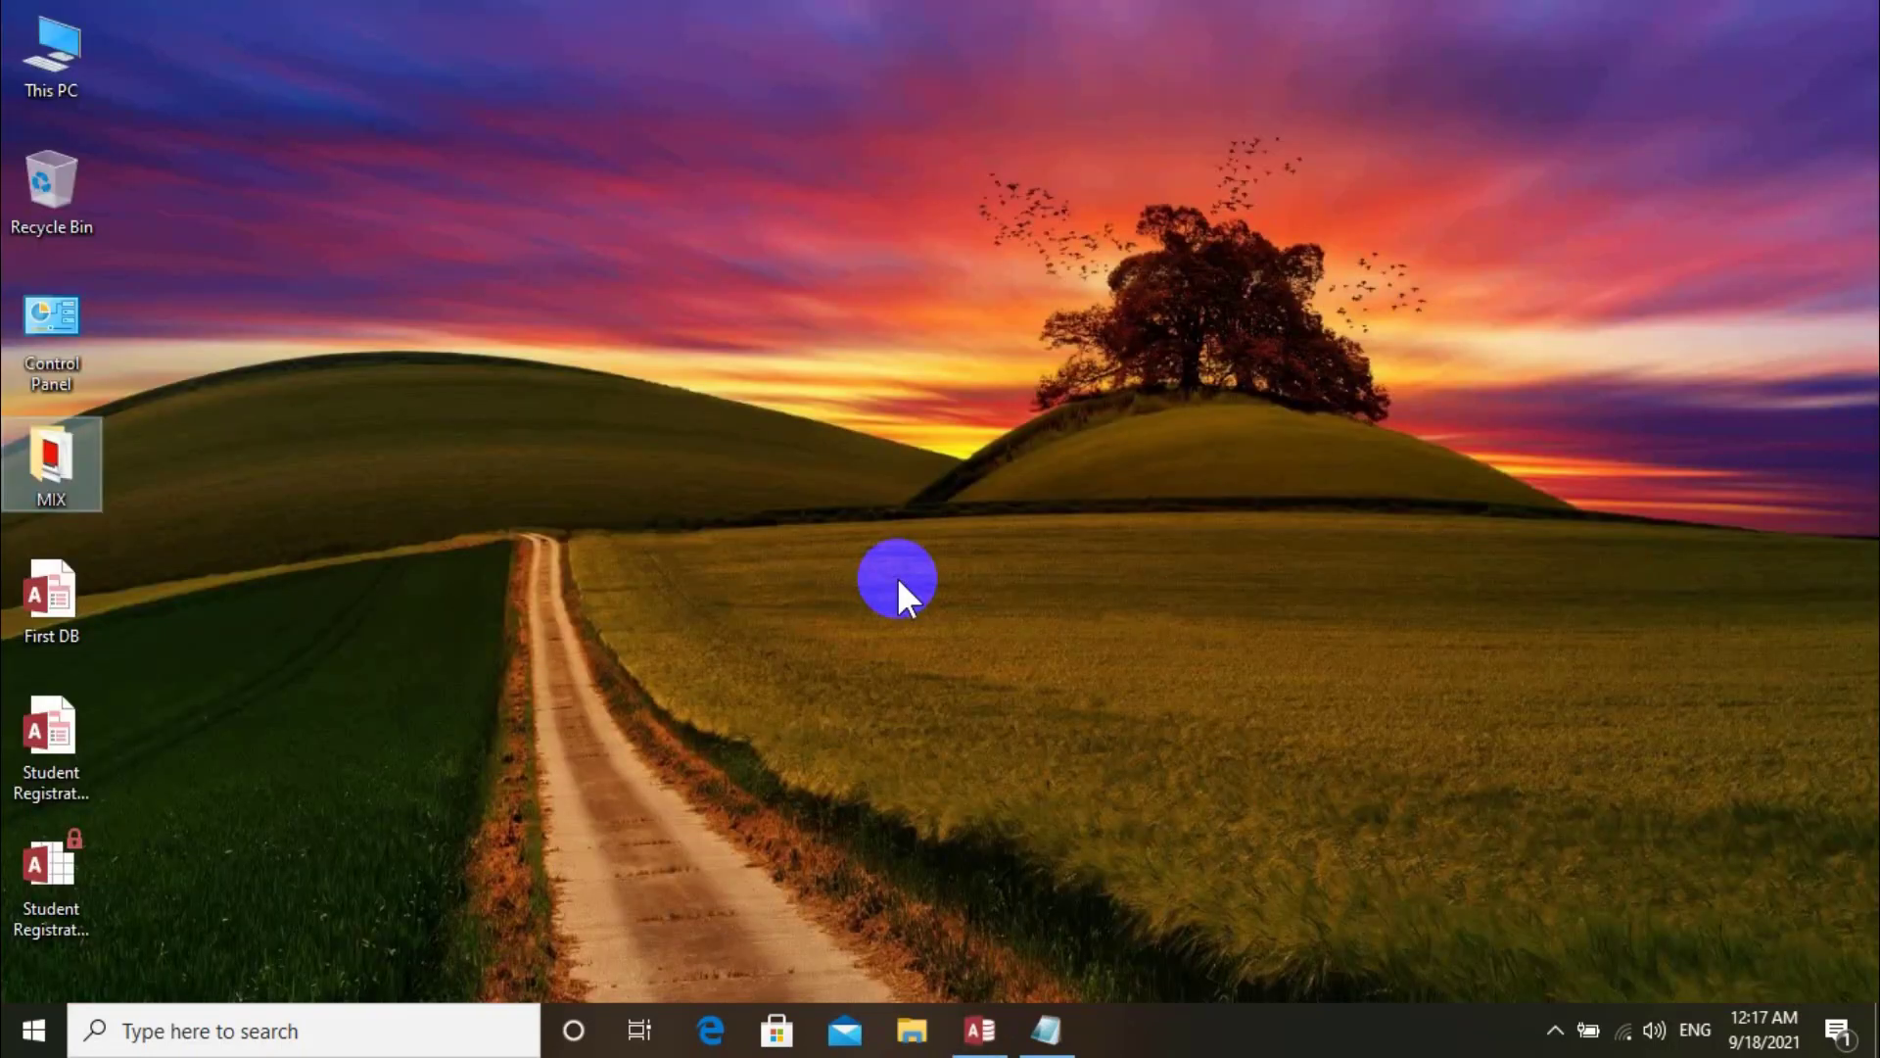